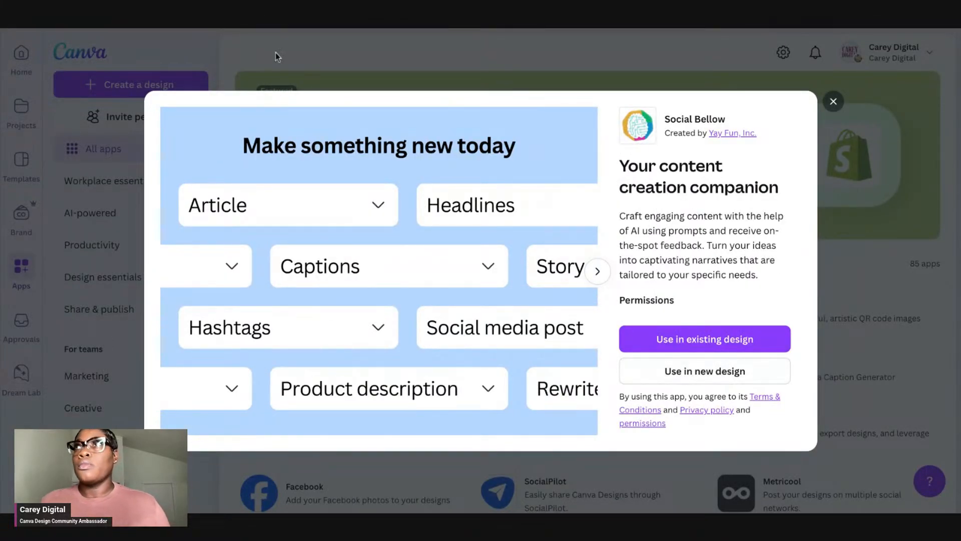
# Step: Open the Social Bellow app in a new design, choosing the Instagram Post (4:5) format
pyautogui.click(717, 382)
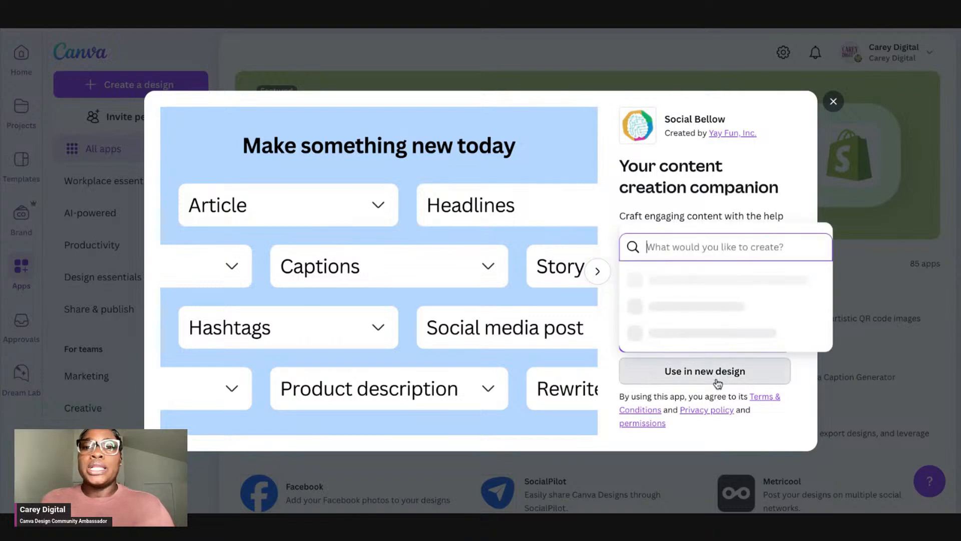
pyautogui.scroll(-3, 718, 281)
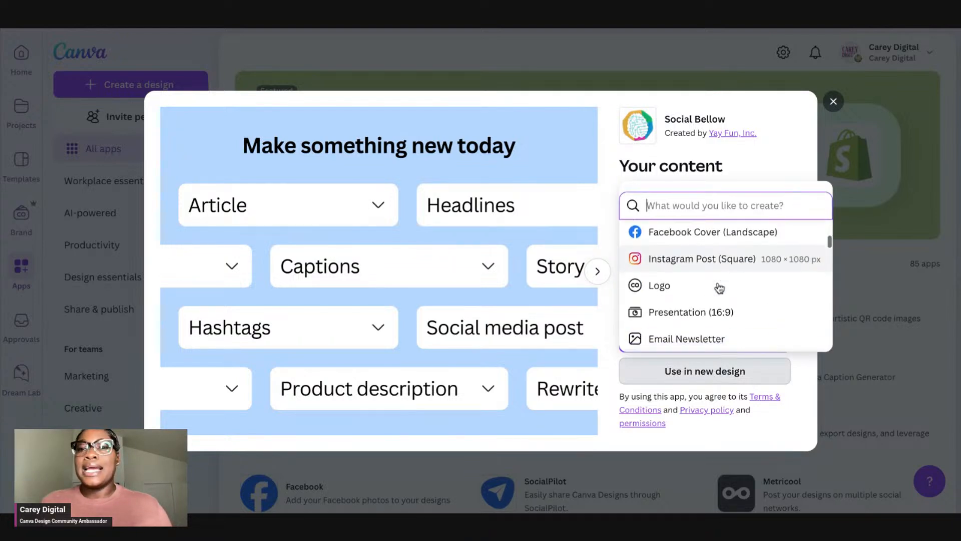
pyautogui.scroll(-4, 725, 309)
pyautogui.scroll(7, 726, 305)
pyautogui.write('instagram')
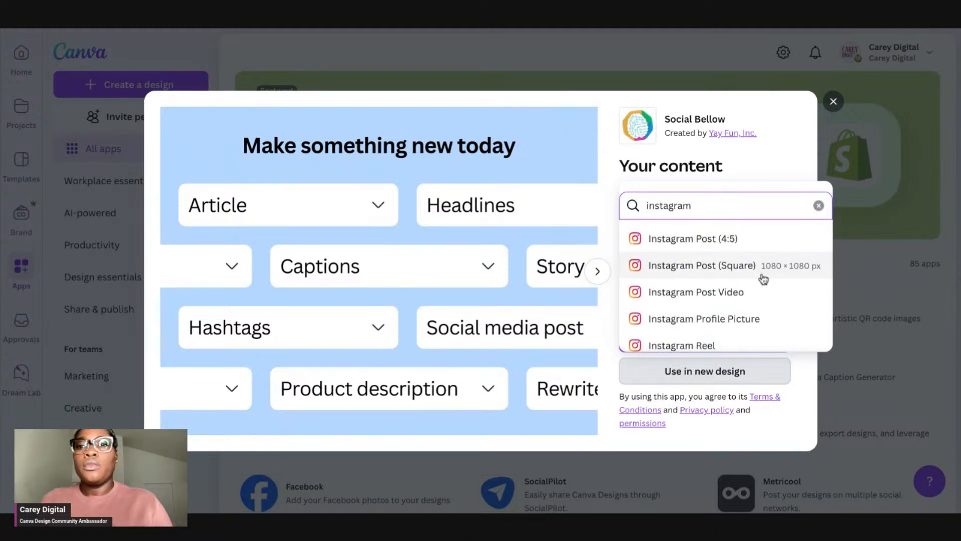
pyautogui.click(754, 245)
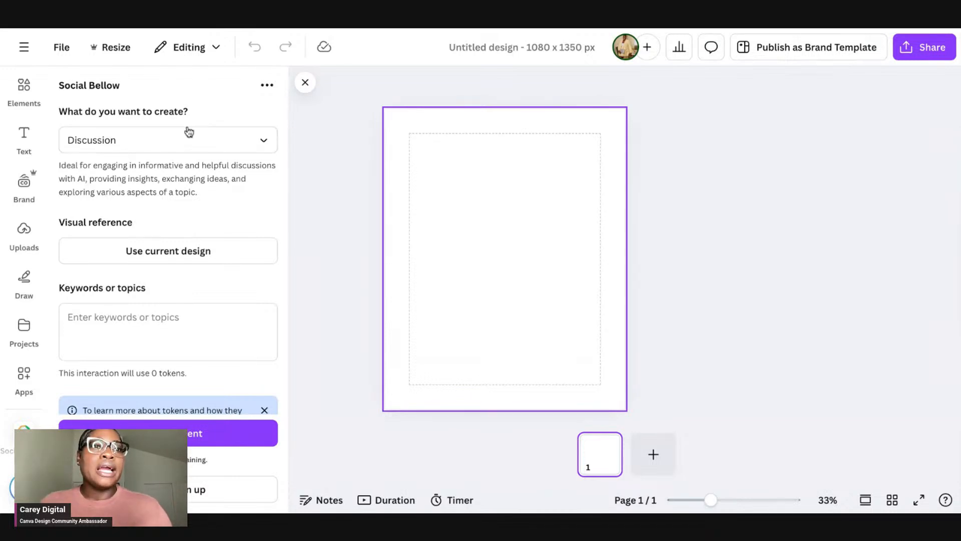
# Step: Set the Social Bellow content type to Design review
pyautogui.click(138, 137)
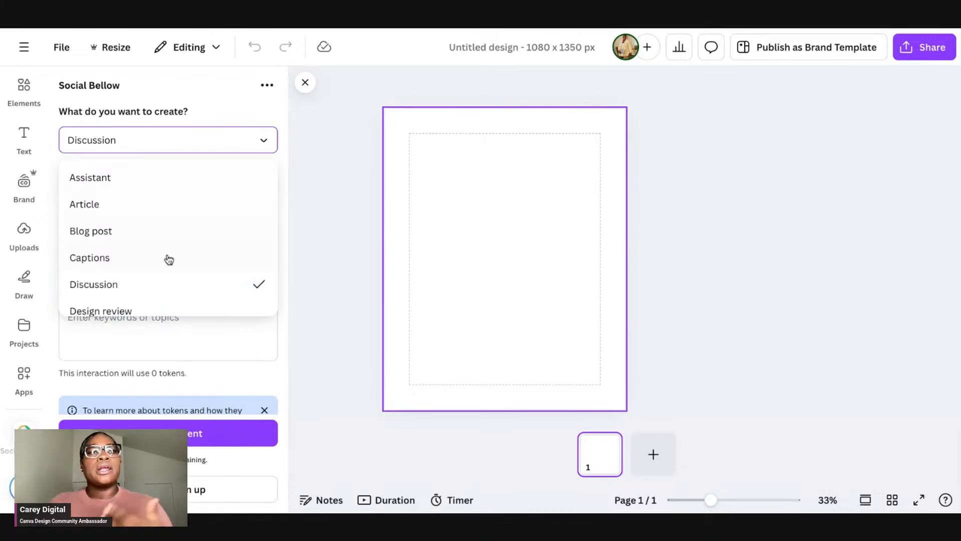
pyautogui.scroll(-2, 169, 258)
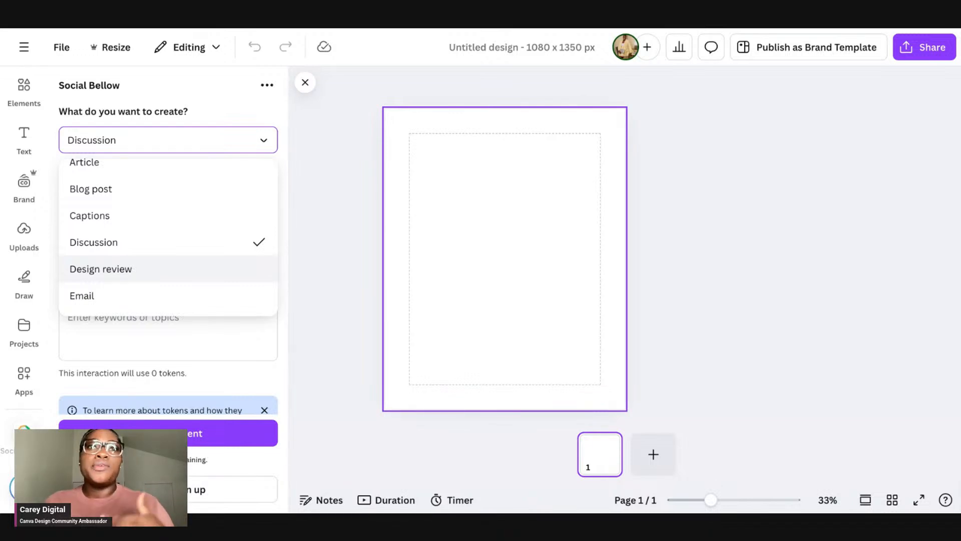
pyautogui.scroll(-5, 168, 235)
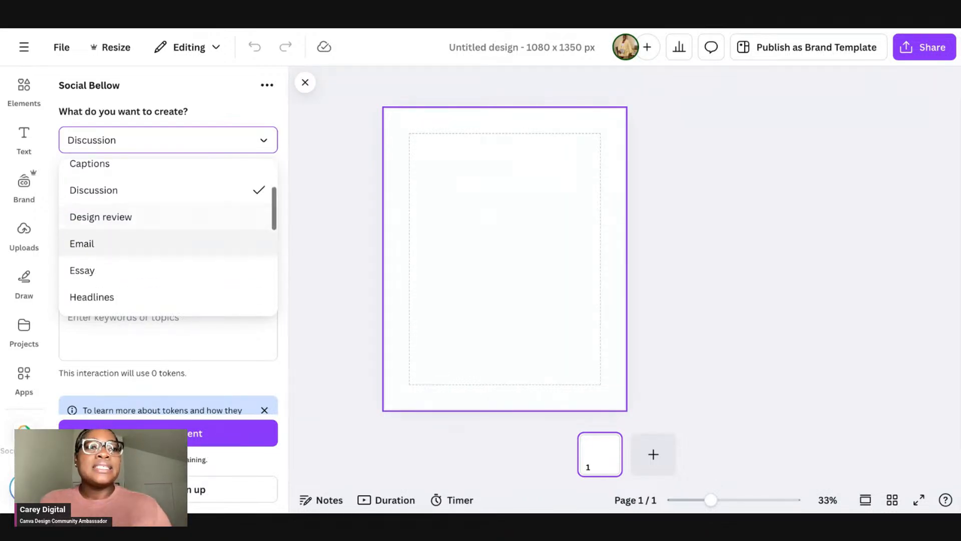
pyautogui.scroll(-5, 169, 238)
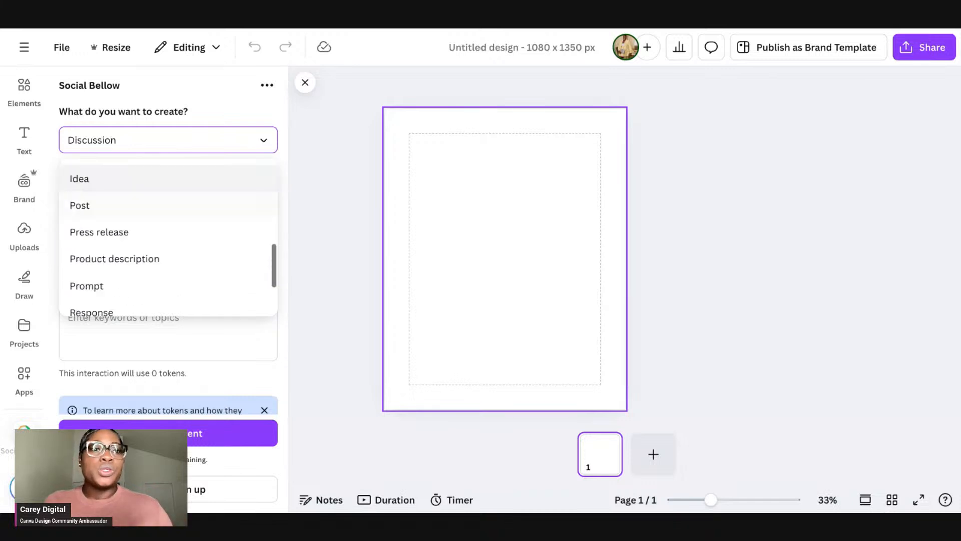
pyautogui.scroll(4, 169, 238)
pyautogui.scroll(6, 168, 237)
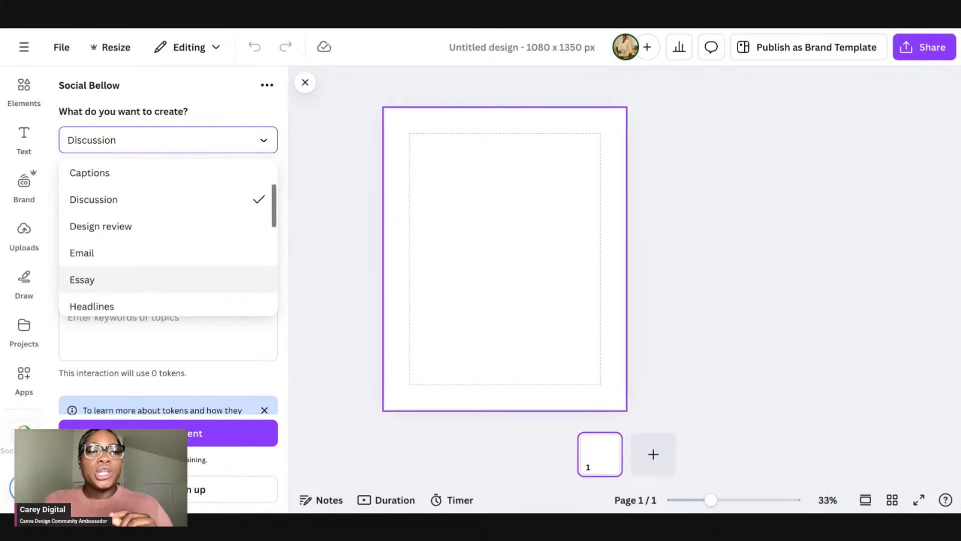
pyautogui.click(169, 252)
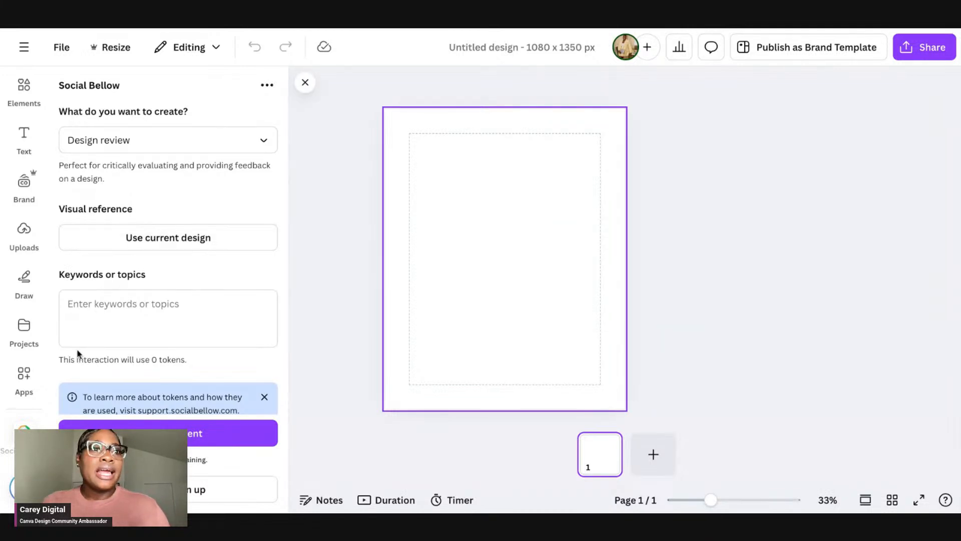
# Step: Add the first page of the Linkedin Carousel project design to the blank canvas
pyautogui.click(37, 342)
pyautogui.click(121, 161)
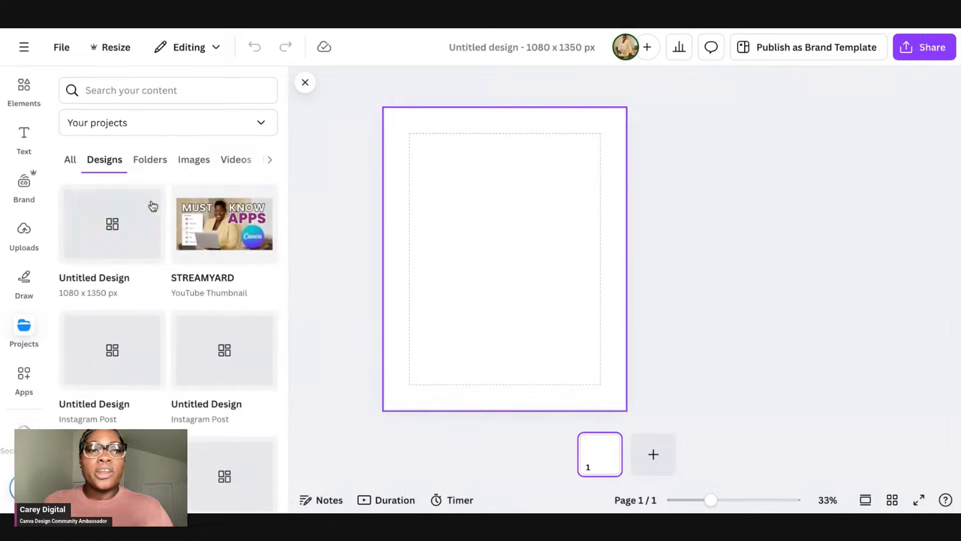
pyautogui.scroll(-10, 170, 238)
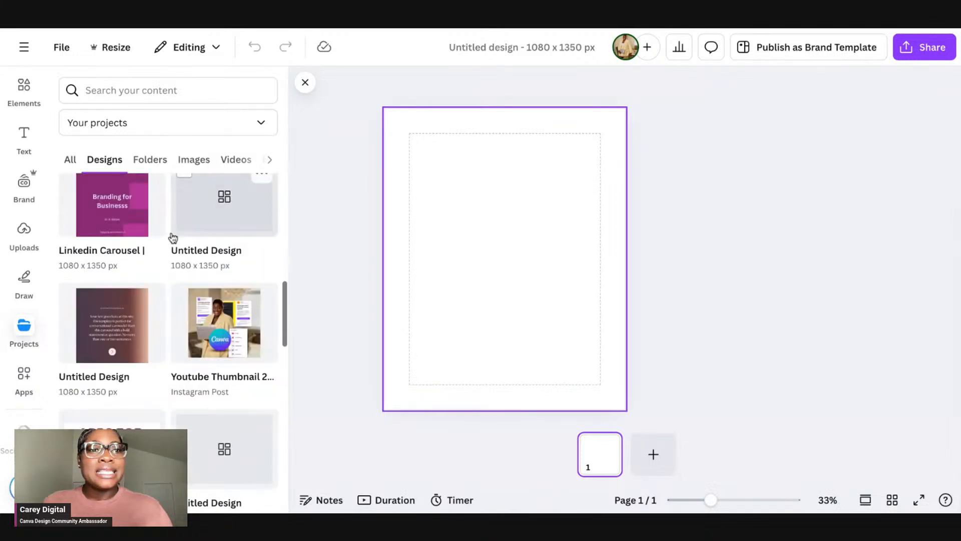
pyautogui.scroll(2, 173, 237)
pyautogui.click(132, 248)
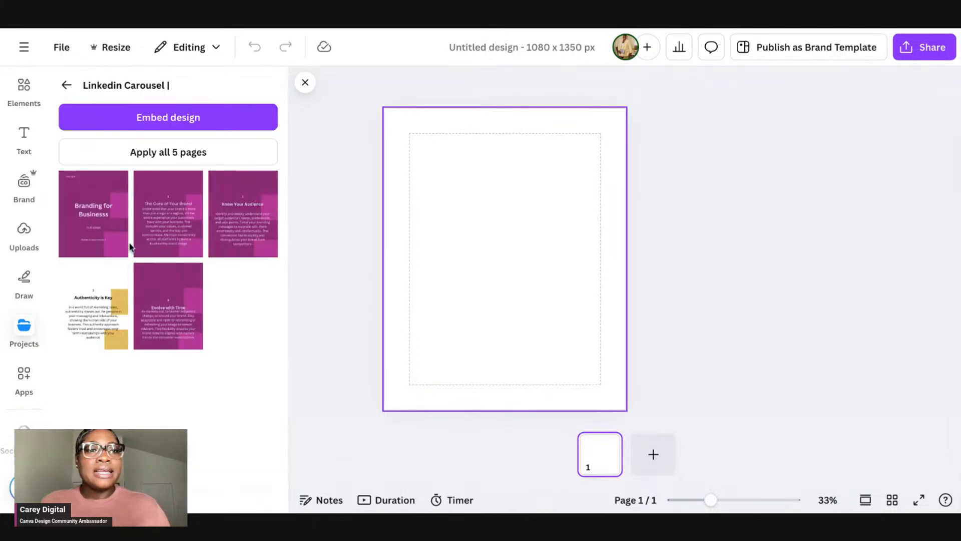
pyautogui.click(107, 212)
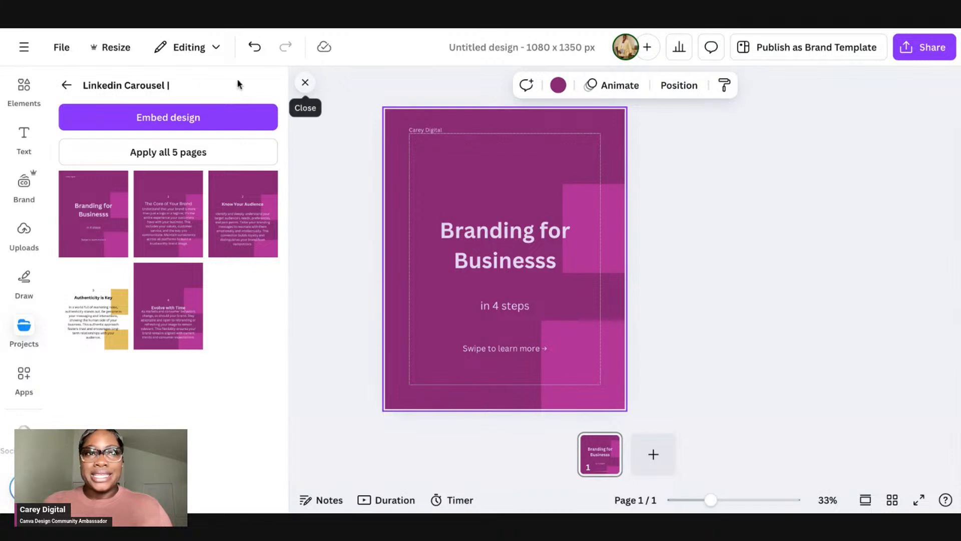
# Step: Return to the Social Bellow panel and export the current design as the JPG visual reference
pyautogui.click(66, 85)
pyautogui.click(422, 241)
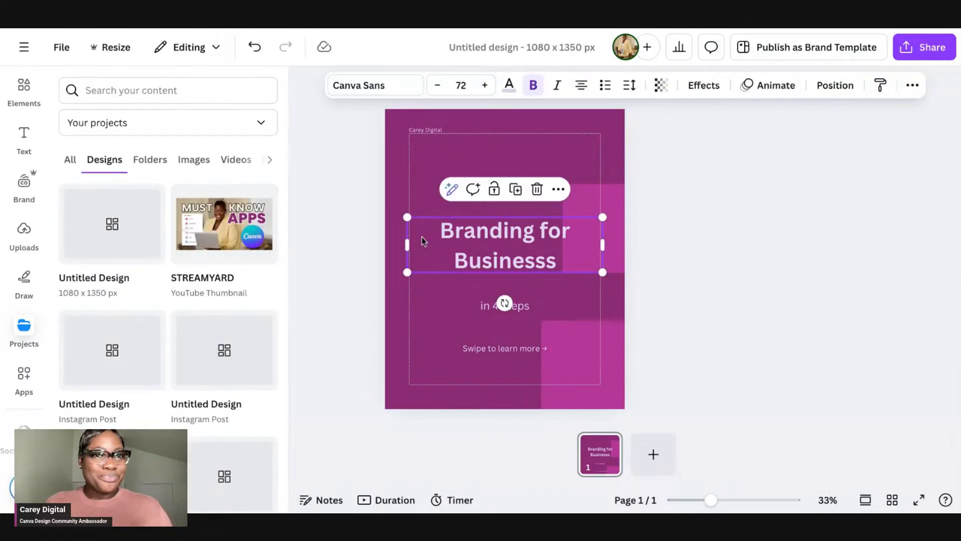
pyautogui.click(356, 167)
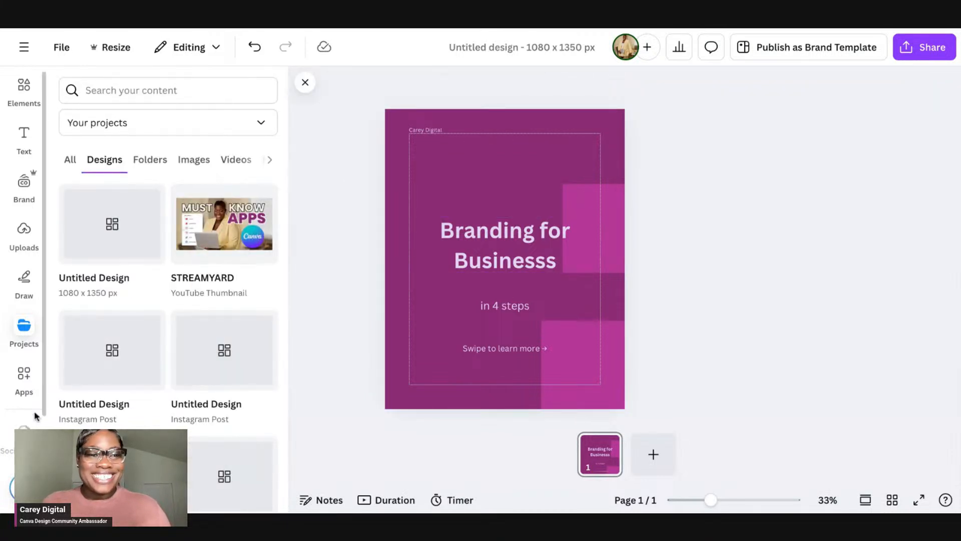
pyautogui.click(24, 432)
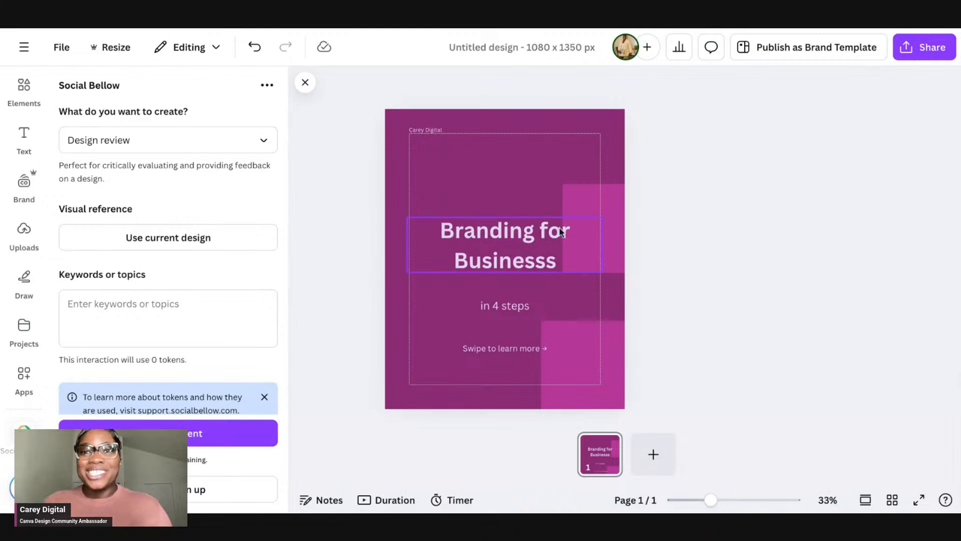
pyautogui.click(613, 225)
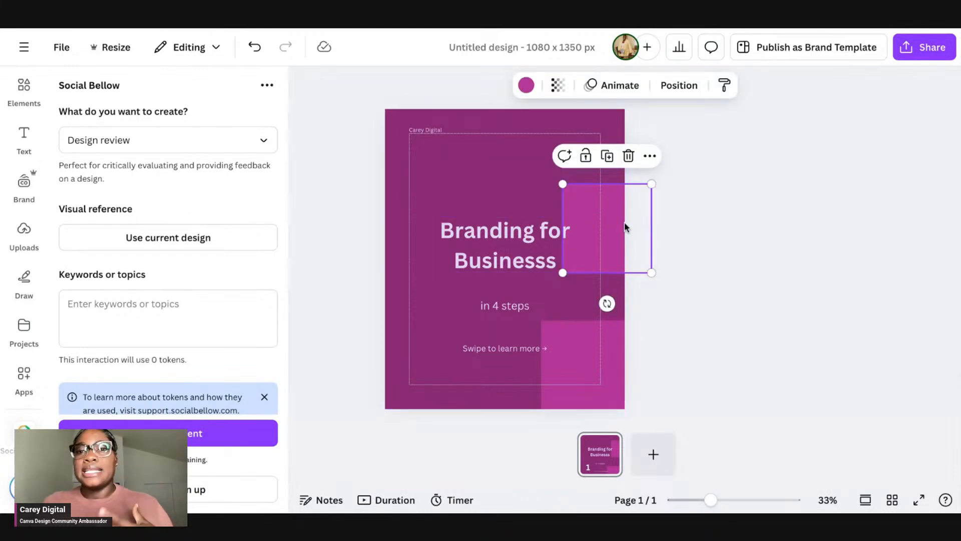
pyautogui.click(513, 260)
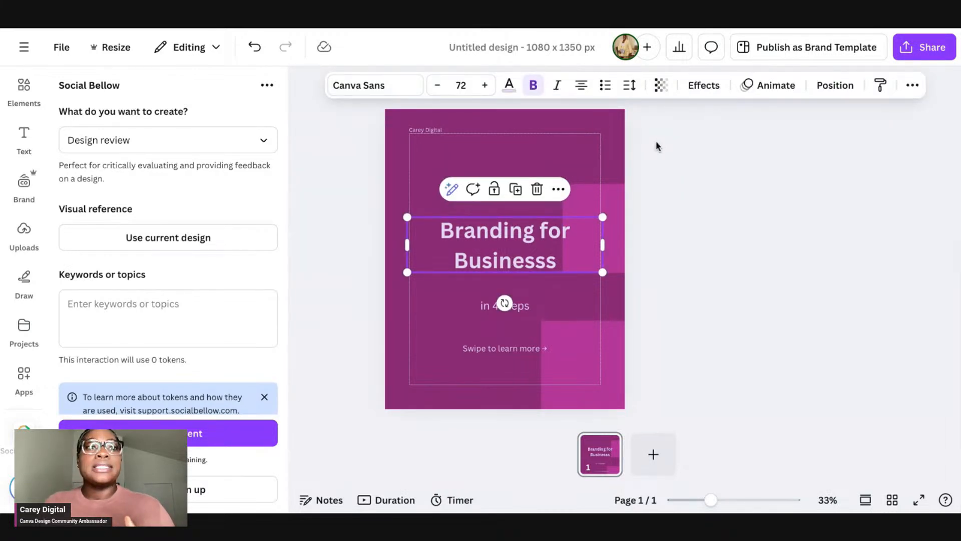
pyautogui.click(156, 245)
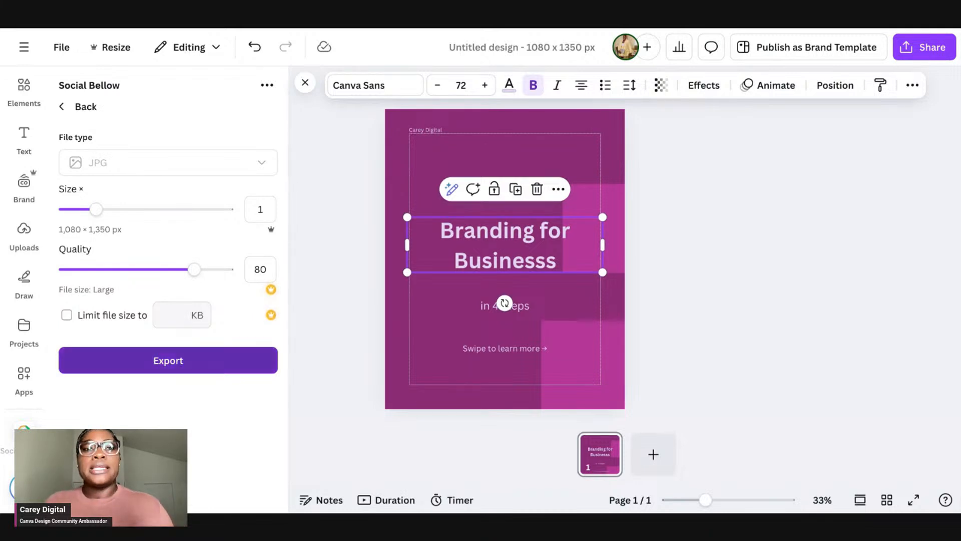
pyautogui.click(175, 360)
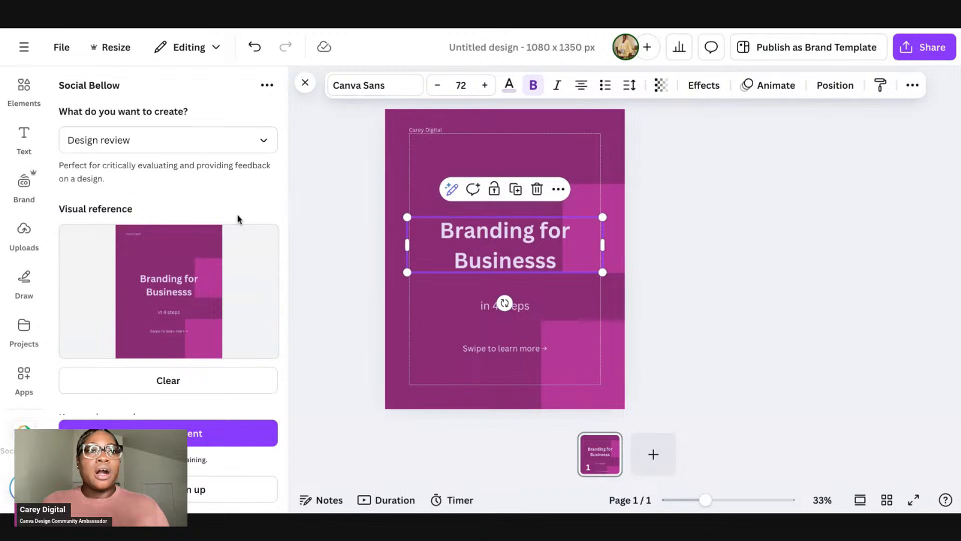
# Step: Enter the keywords "review my design layout and colour palette, do they complement each other?" and create the content
pyautogui.scroll(-3, 239, 219)
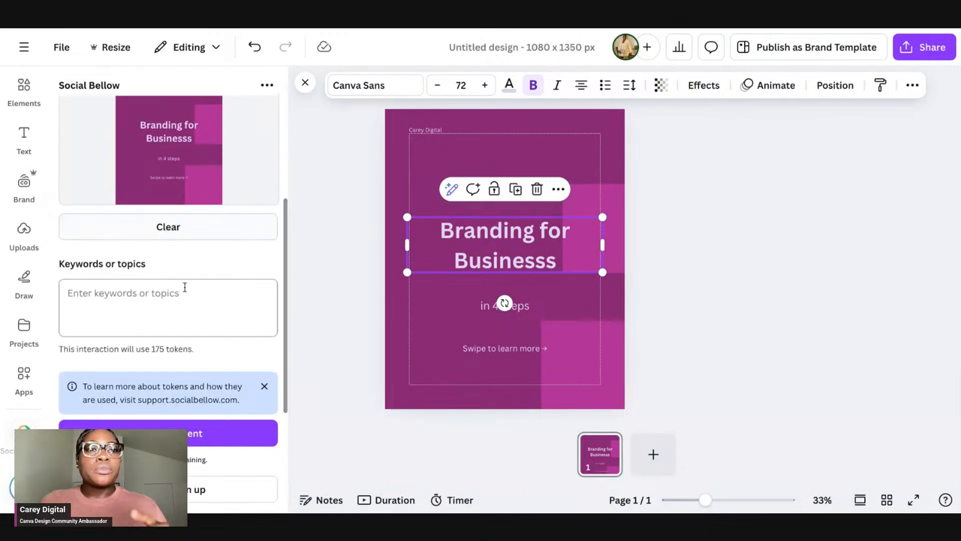
pyautogui.click(176, 297)
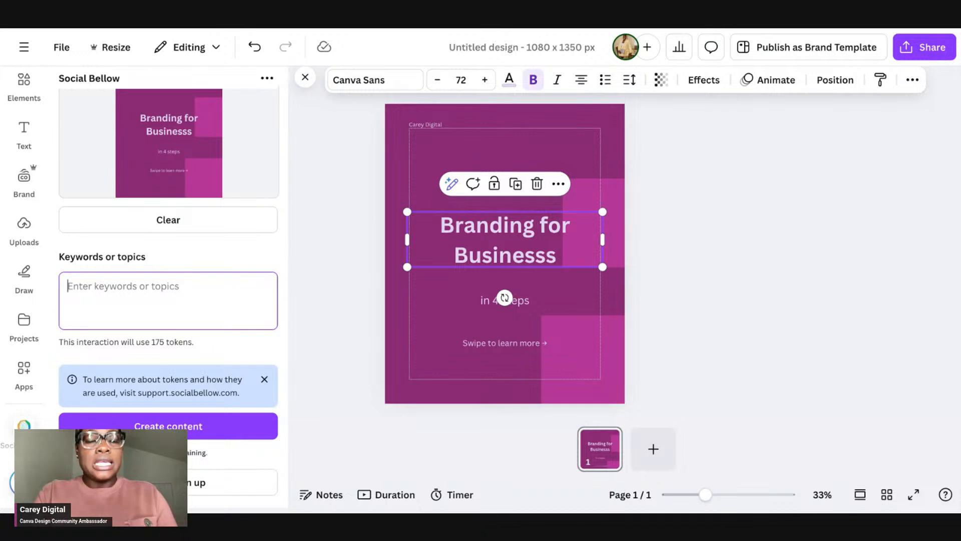
pyautogui.write('review ')
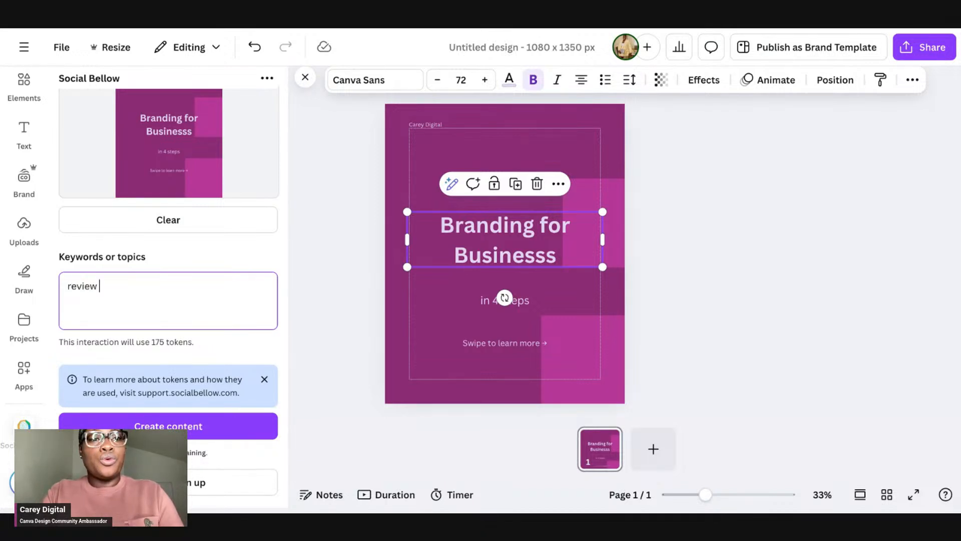
pyautogui.write('my design layo')
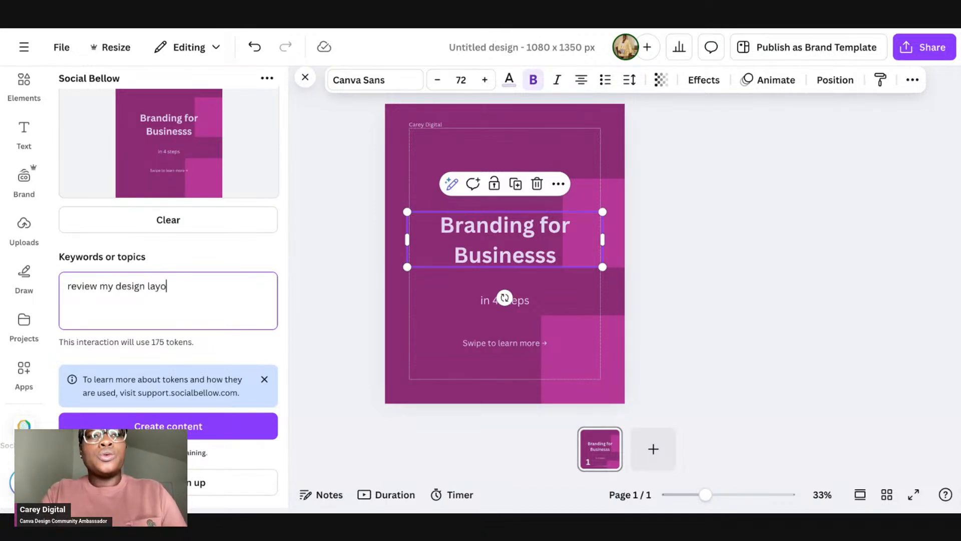
pyautogui.write('ut and colour pa')
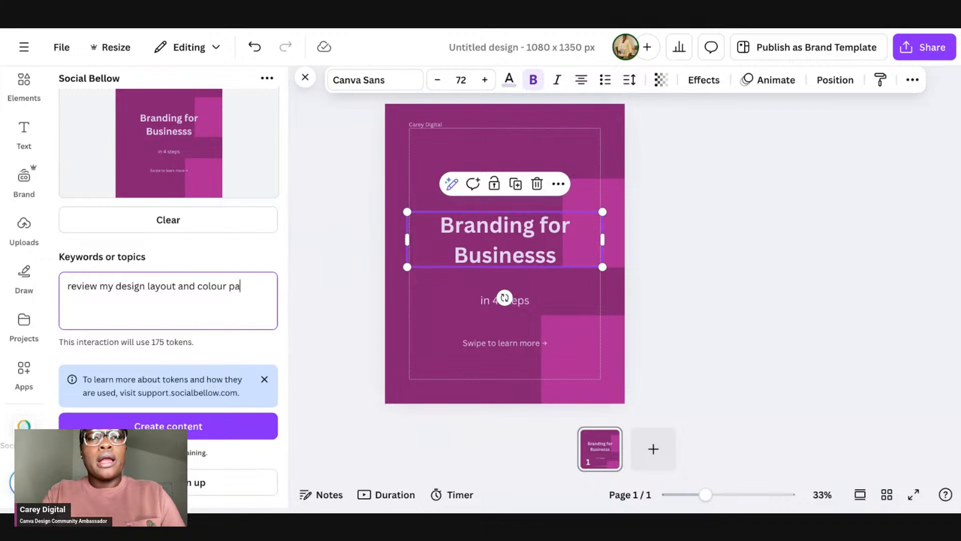
pyautogui.write('lette, do t')
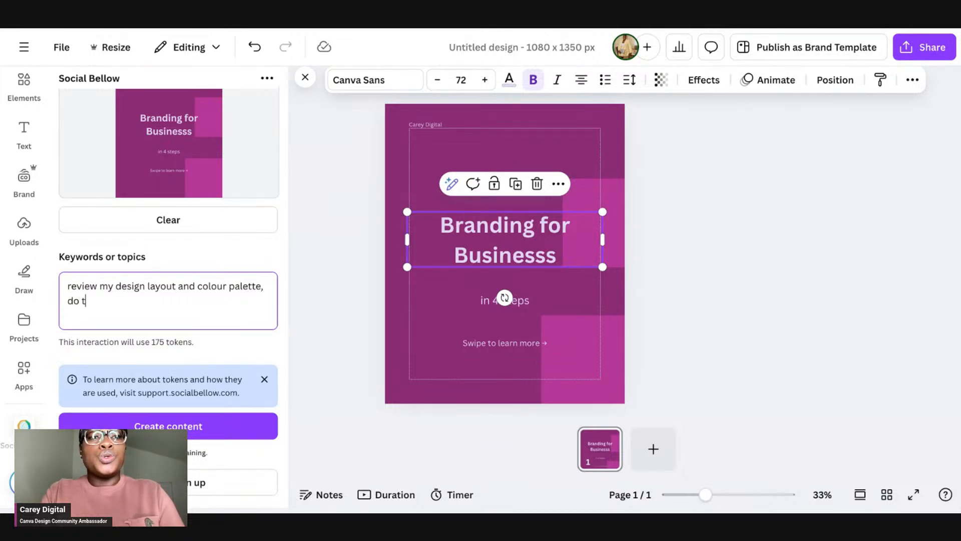
pyautogui.write('hey comple')
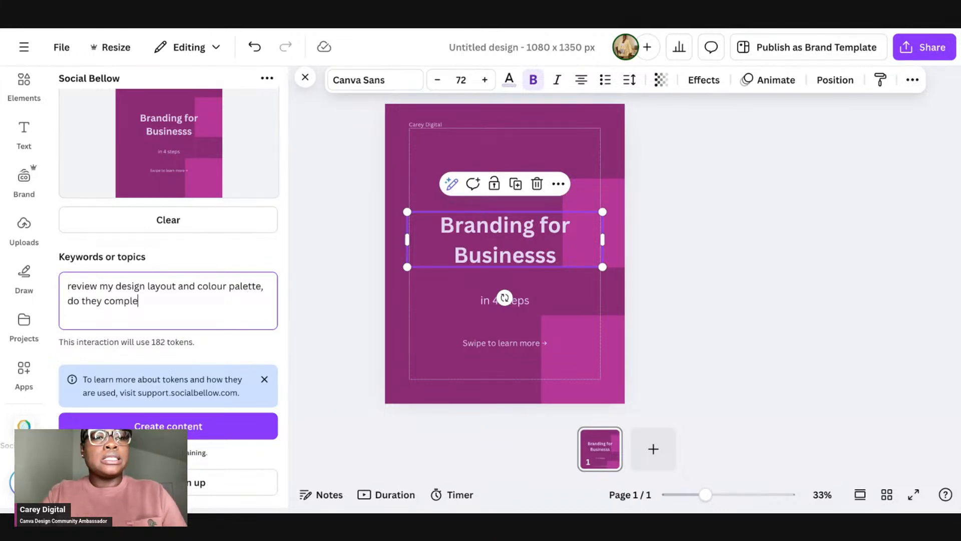
pyautogui.write('ment')
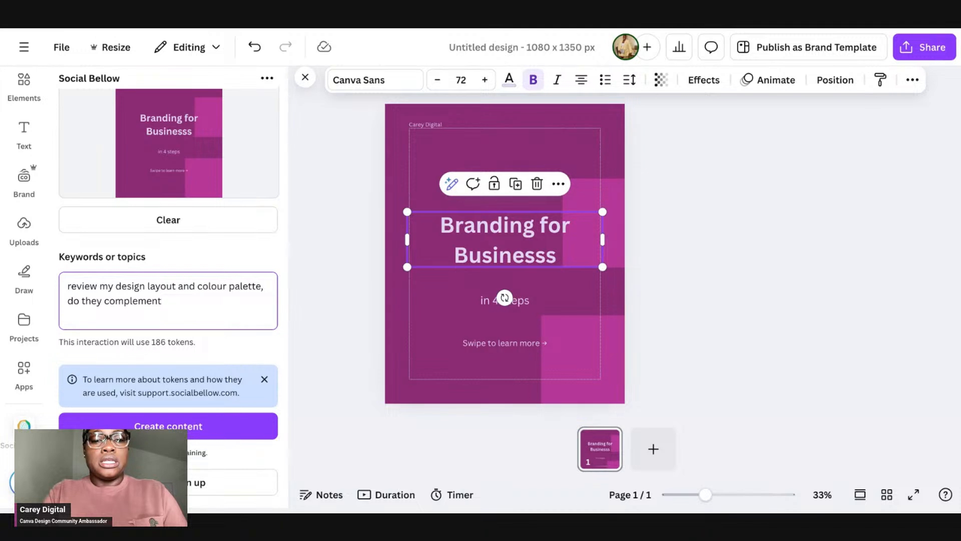
pyautogui.write(' each other?')
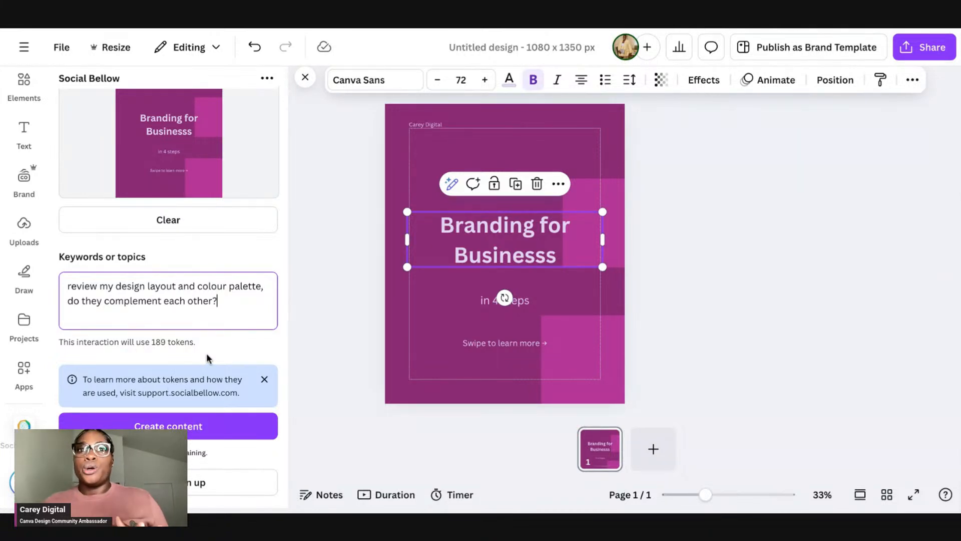
pyautogui.click(207, 432)
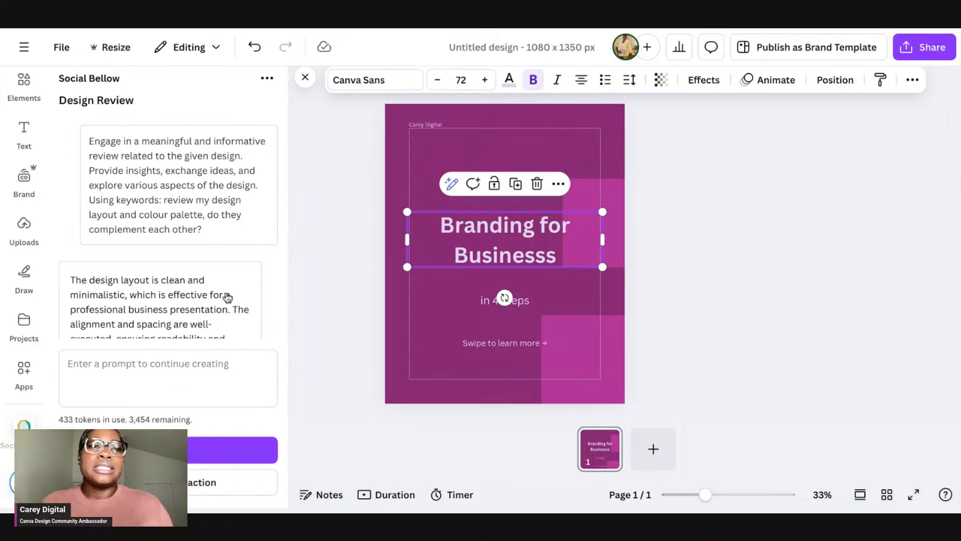
# Step: Read through the generated design review feedback
pyautogui.scroll(-1, 210, 155)
pyautogui.scroll(1, 210, 156)
pyautogui.scroll(-1, 136, 169)
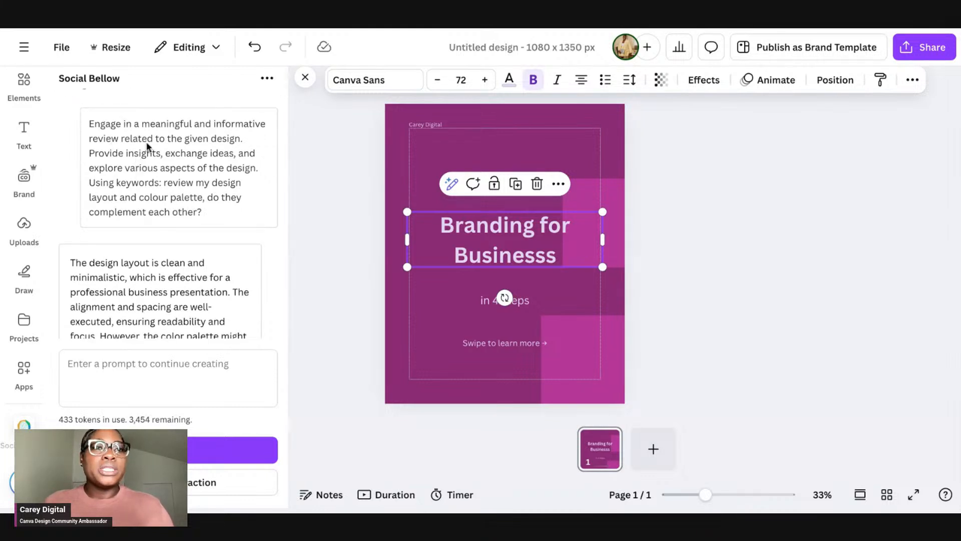
pyautogui.scroll(-1, 207, 154)
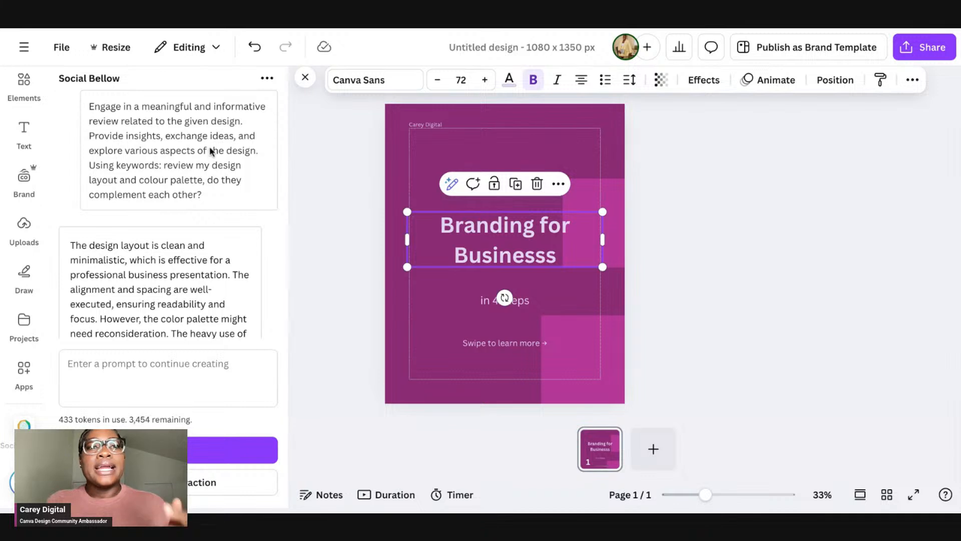
pyautogui.scroll(-1, 209, 148)
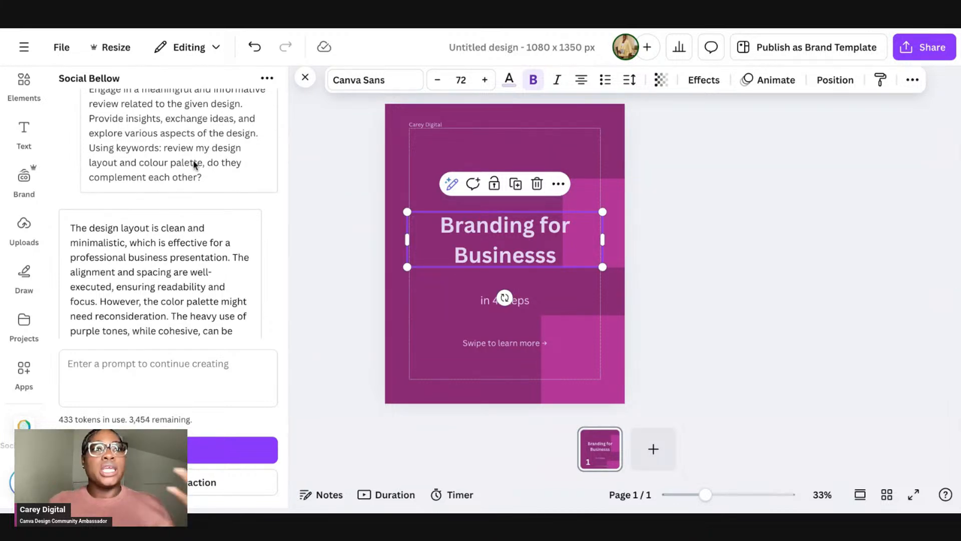
pyautogui.scroll(-2, 198, 185)
pyautogui.scroll(-2, 189, 252)
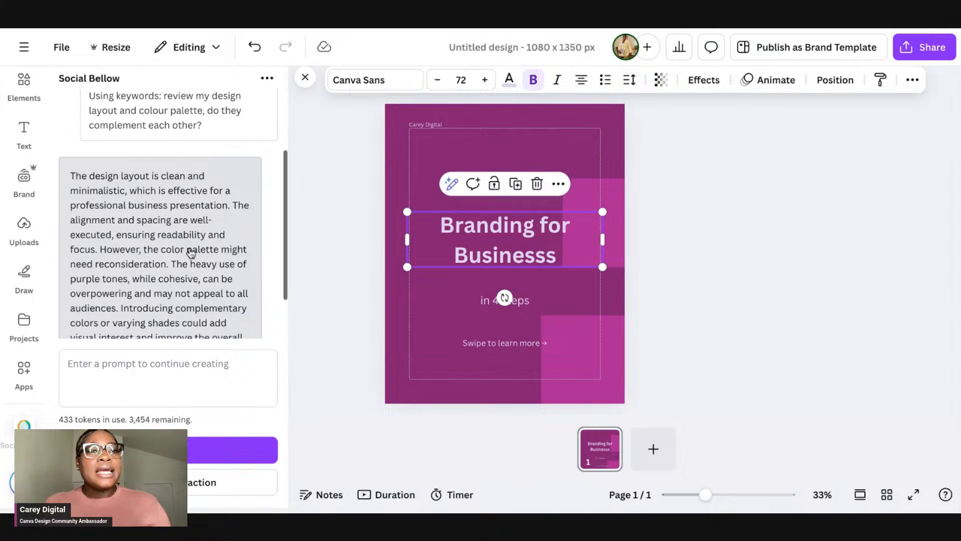
# Step: Scroll down to finish reading the remaining design review feedback
pyautogui.scroll(-2, 242, 267)
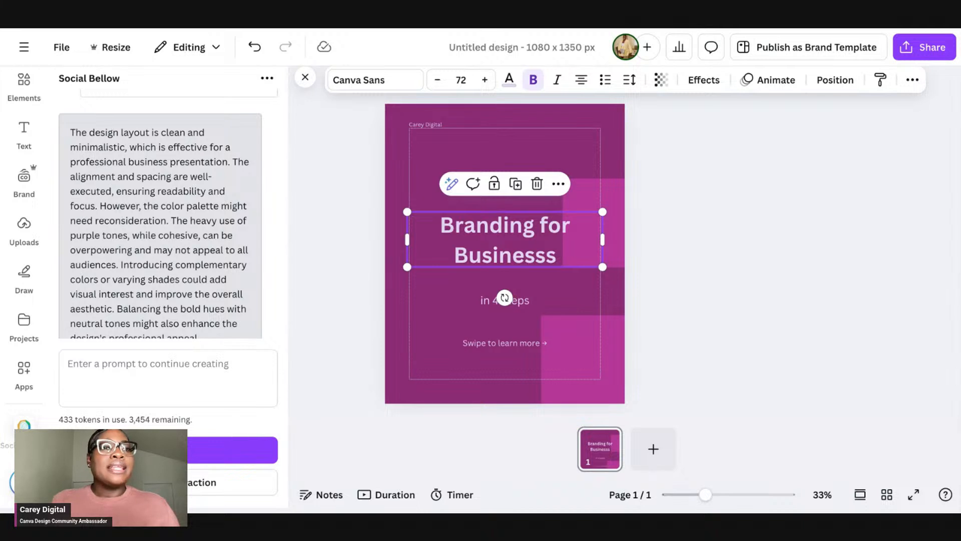
pyautogui.scroll(-1, 252, 260)
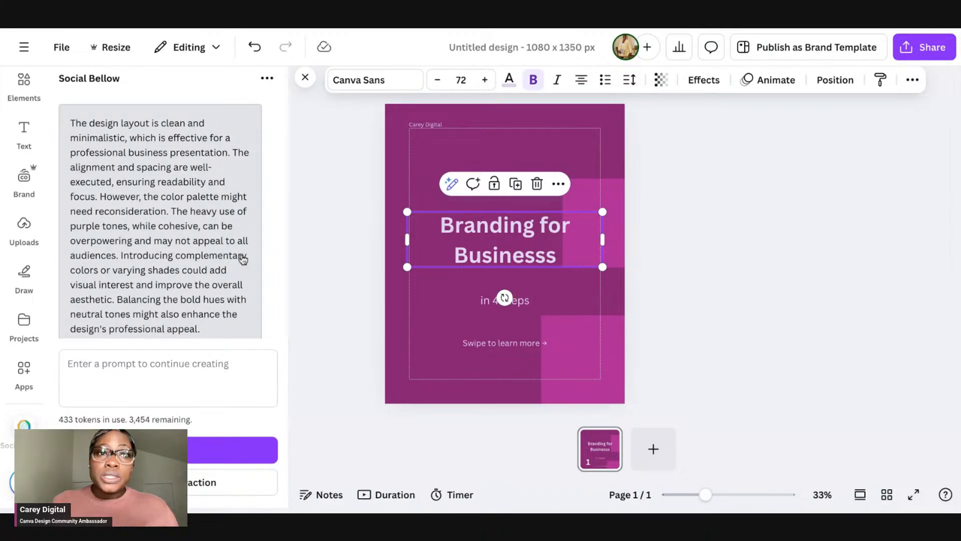
pyautogui.scroll(-1, 243, 259)
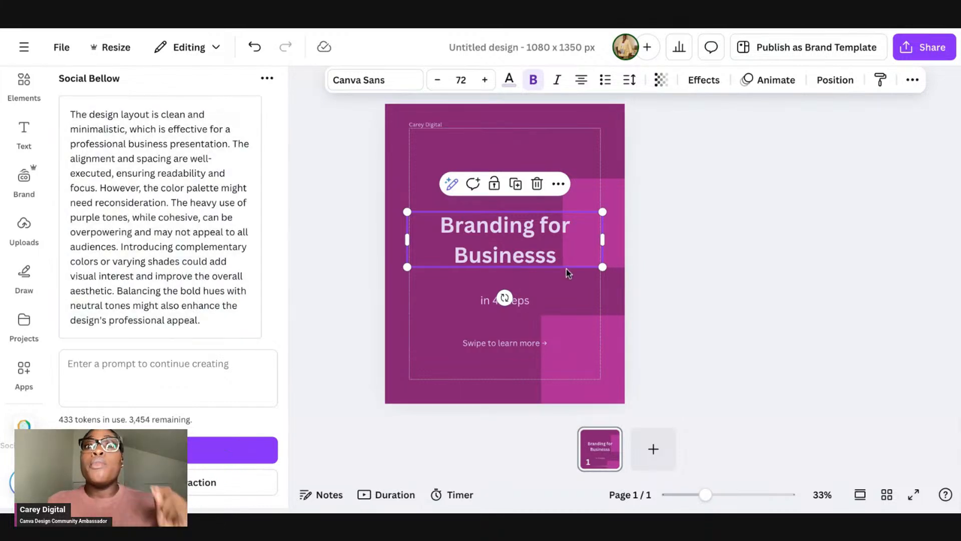
# Step: Select the page and shuffle the Carey Digital brand colour palette onto the design twice
pyautogui.click(548, 150)
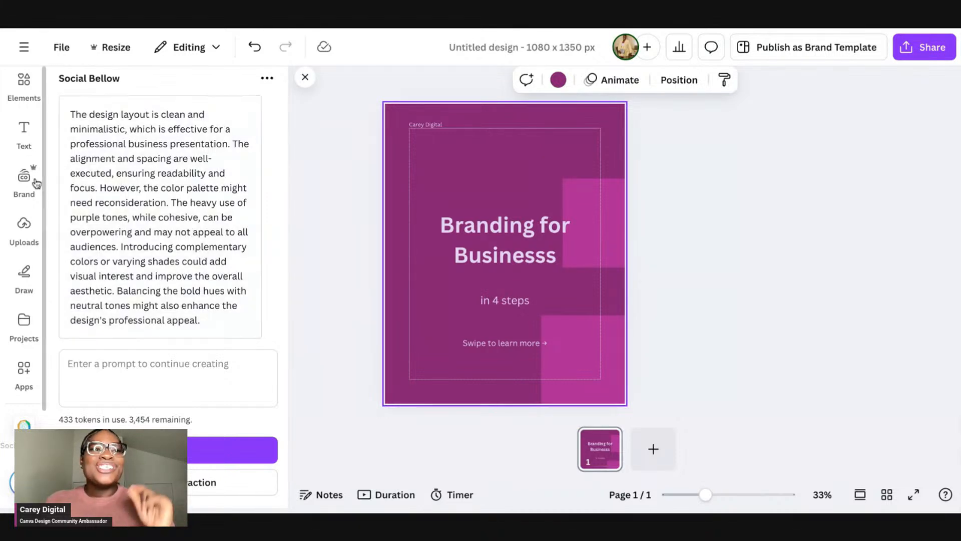
pyautogui.click(24, 183)
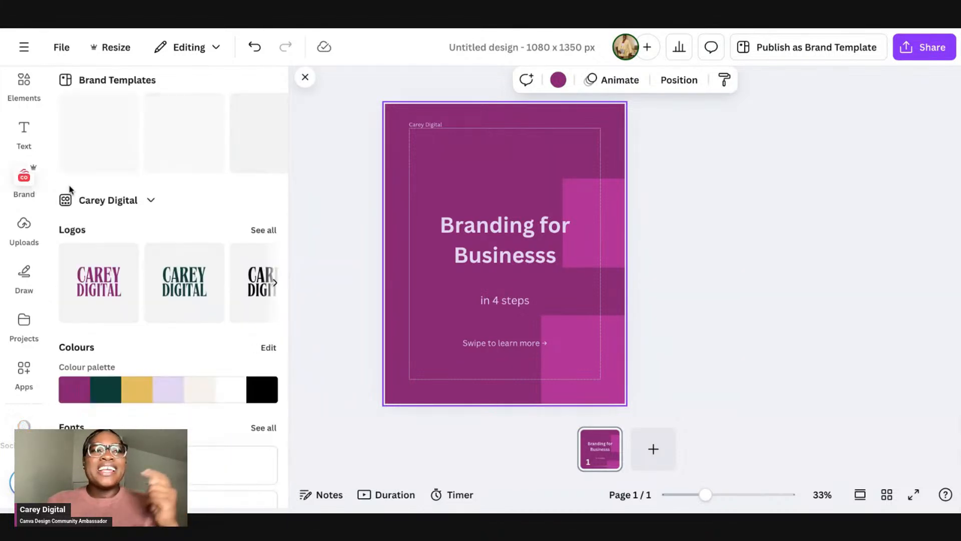
pyautogui.click(170, 386)
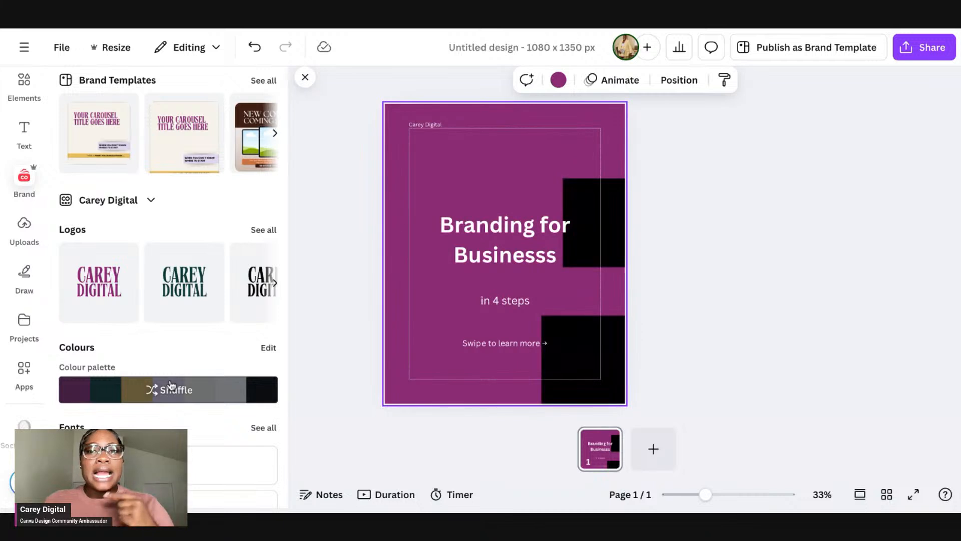
pyautogui.click(171, 386)
# Step: Select the yellow square on the recoloured design and reopen the Social Bellow app panel
pyautogui.click(505, 241)
pyautogui.click(603, 189)
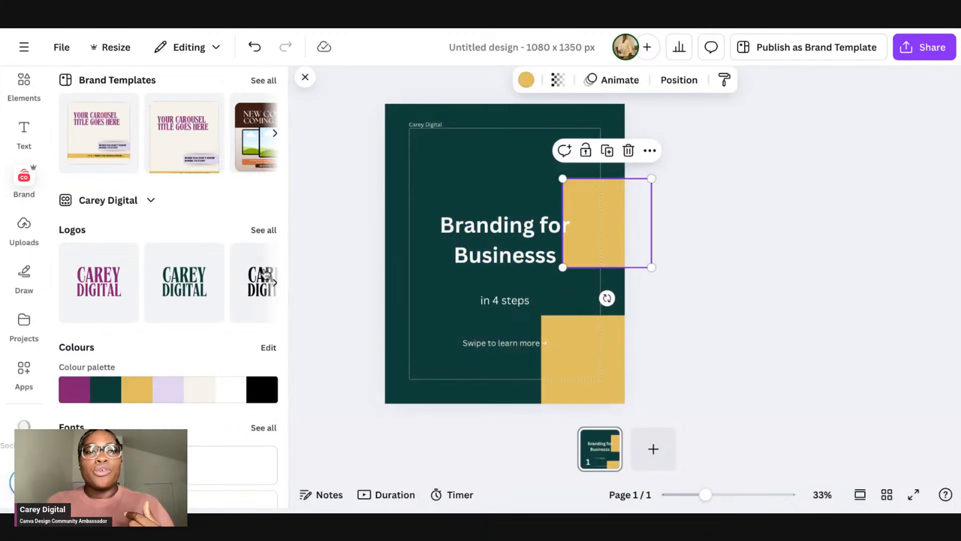
pyautogui.click(304, 76)
pyautogui.click(34, 423)
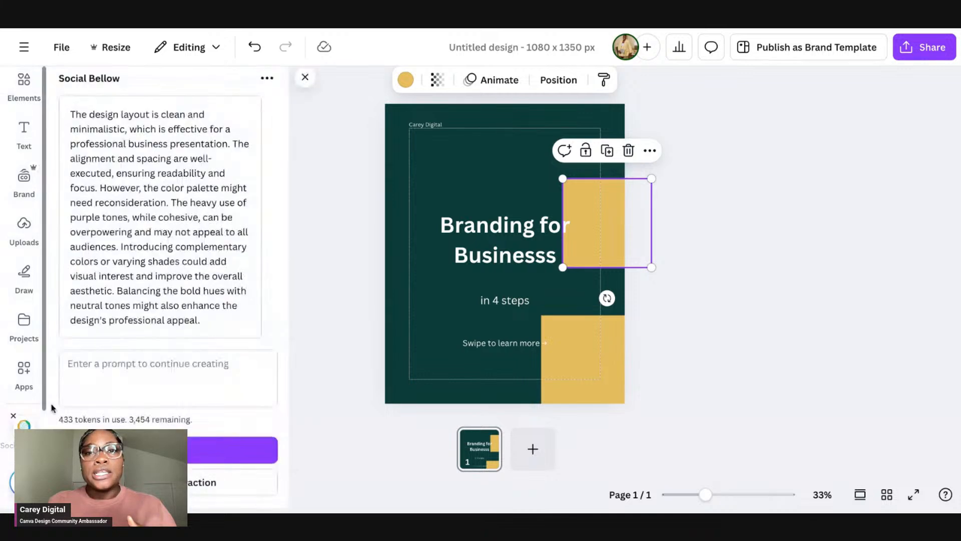
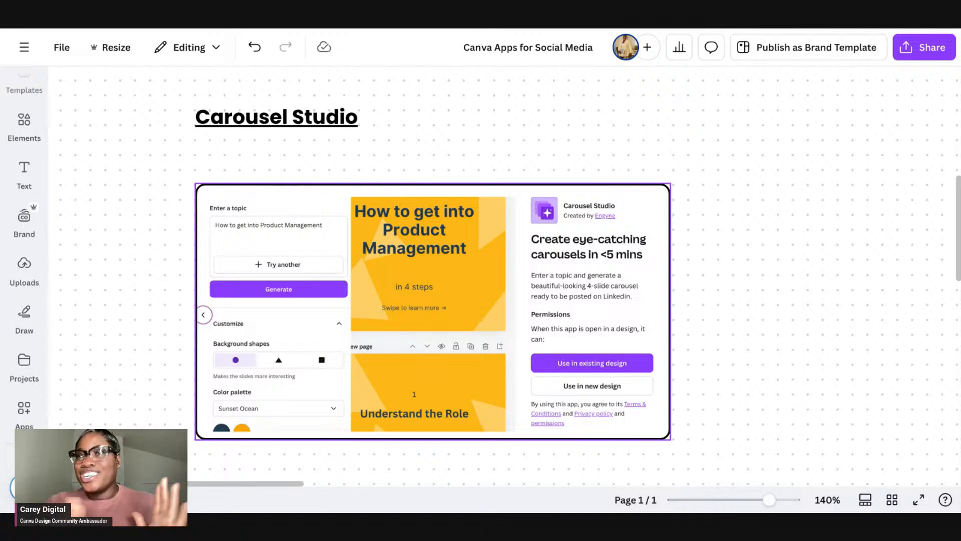
# Step: Open the Carousel Studio app in a new LinkedIn Carousel design
pyautogui.click(600, 143)
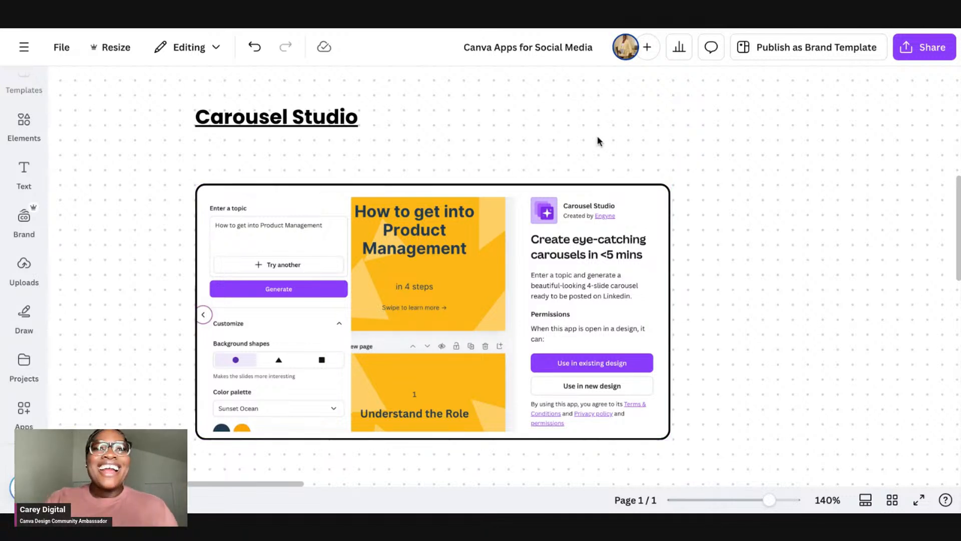
pyautogui.scroll(-1, 514, 149)
pyautogui.click(311, 97)
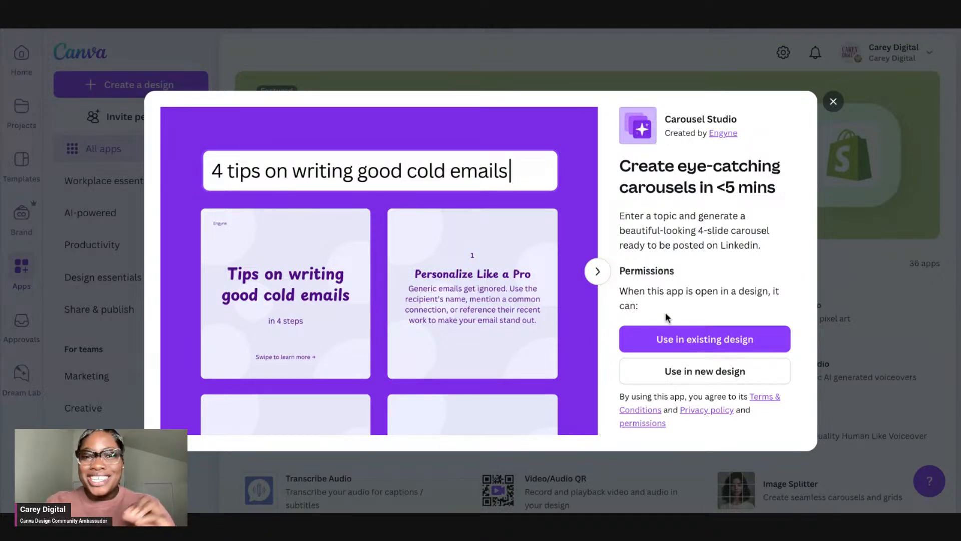
pyautogui.click(726, 371)
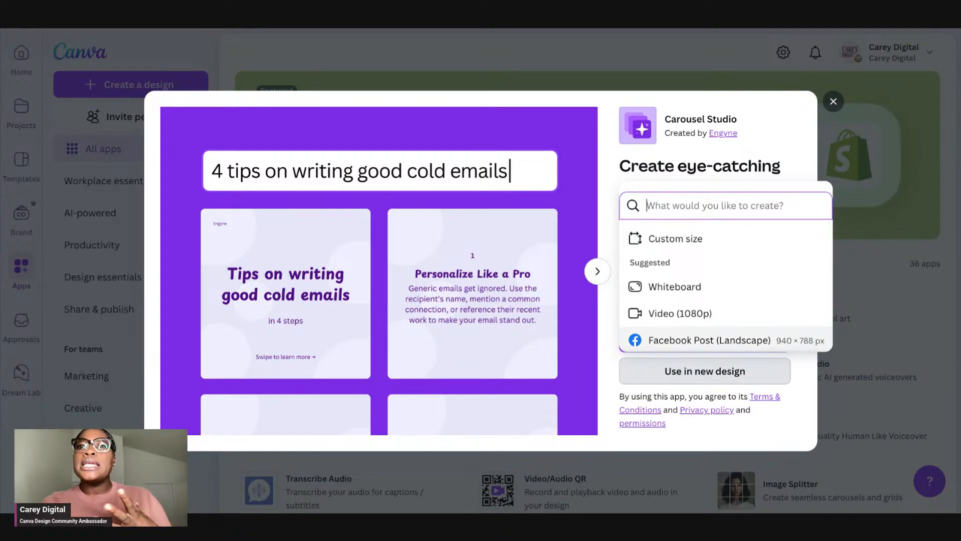
pyautogui.write('linkedin')
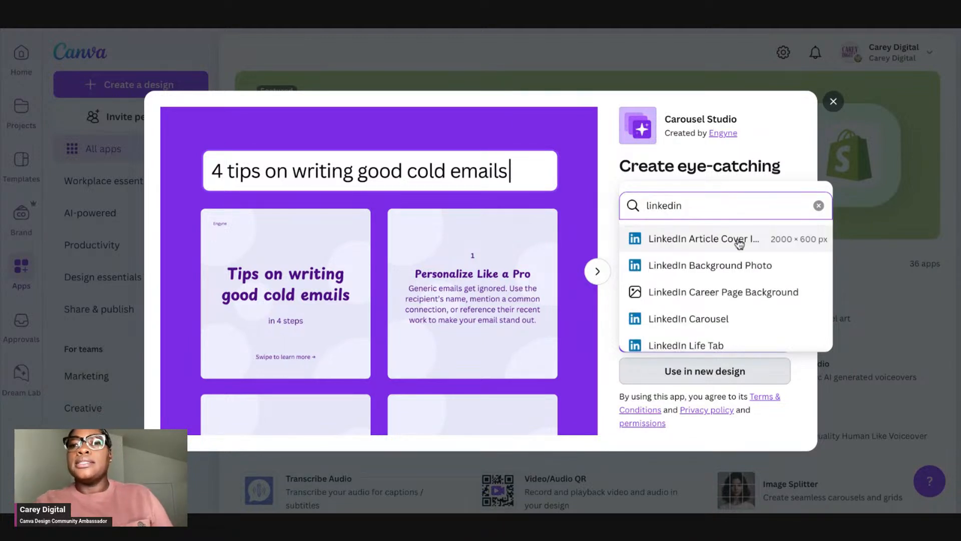
pyautogui.click(710, 319)
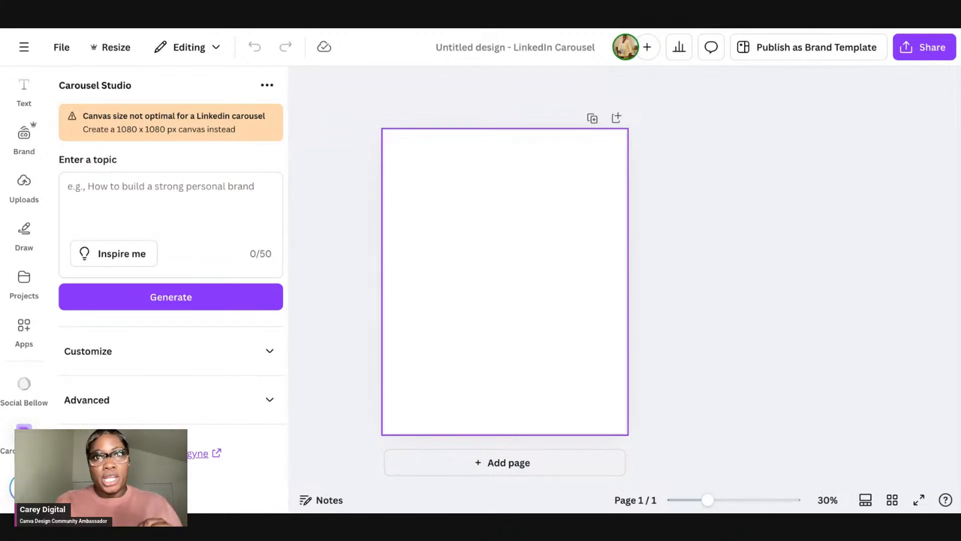
# Step: Resize the design to Instagram Post (Square), 1080 × 1080 px
pyautogui.click(125, 56)
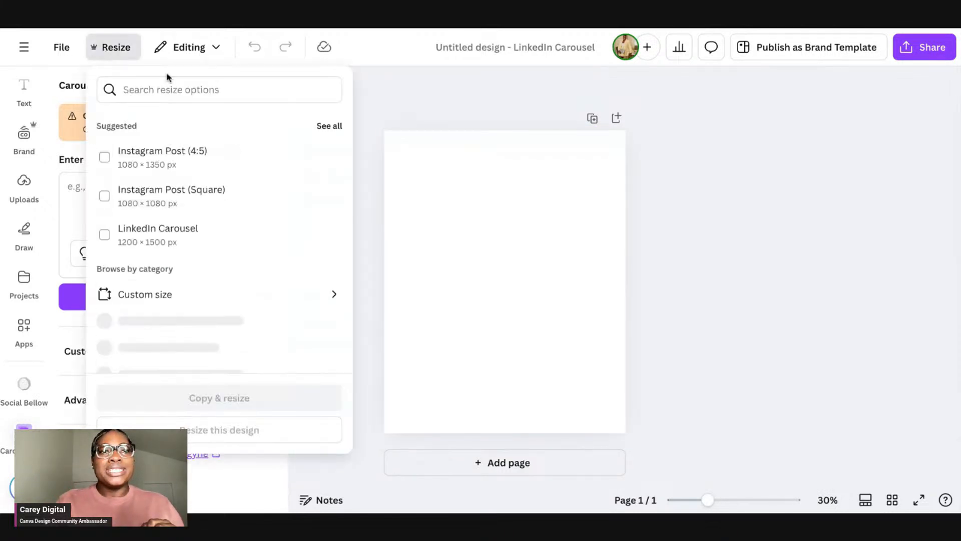
pyautogui.click(231, 206)
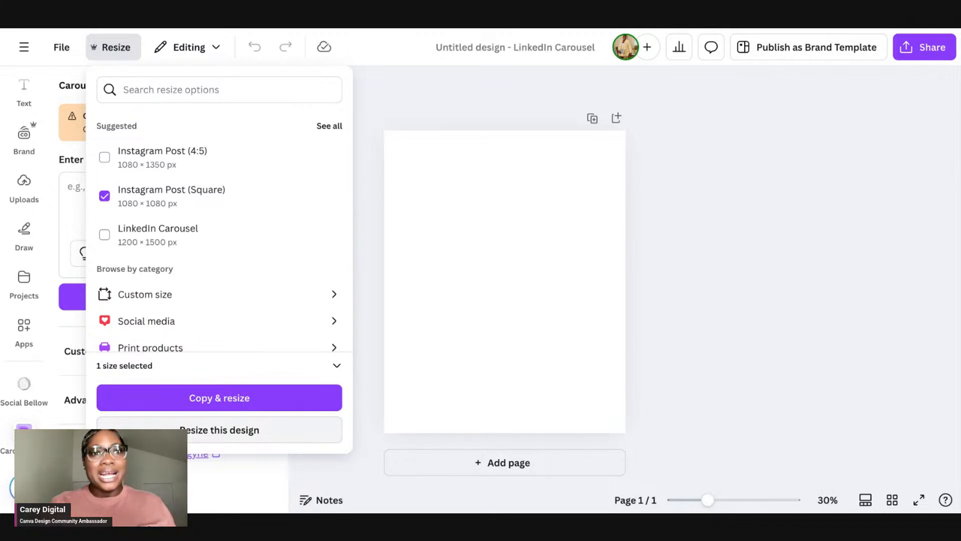
pyautogui.click(256, 431)
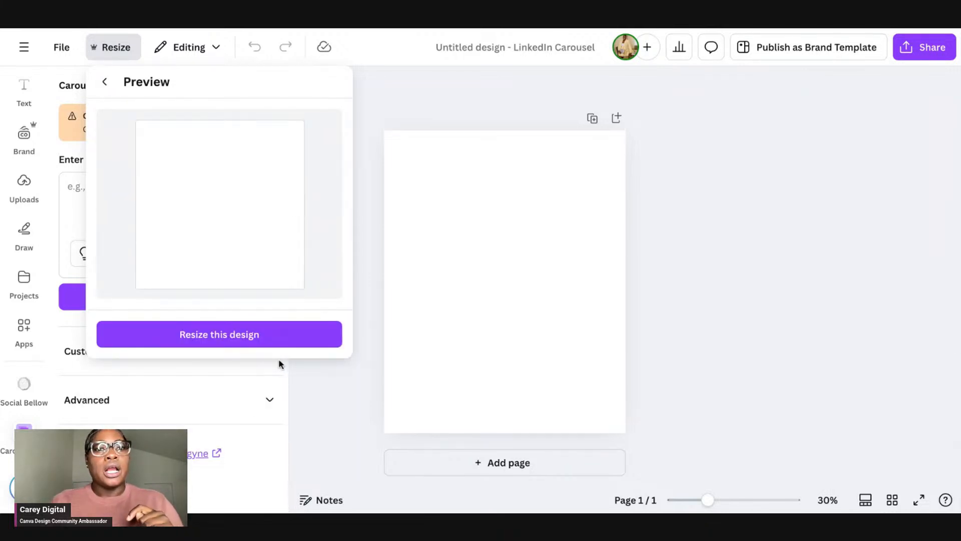
pyautogui.click(258, 337)
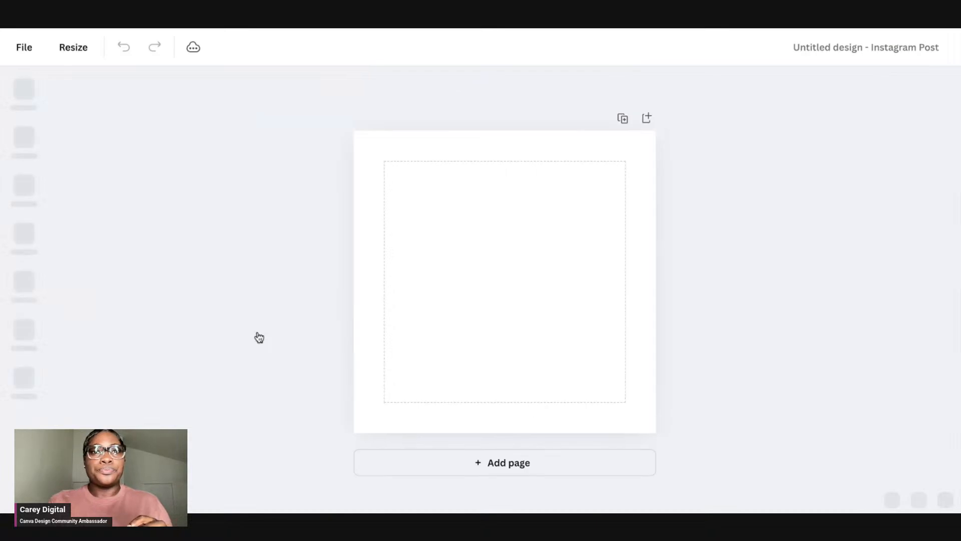
# Step: Enter the carousel topic "How to create a brand for a business"
pyautogui.click(518, 245)
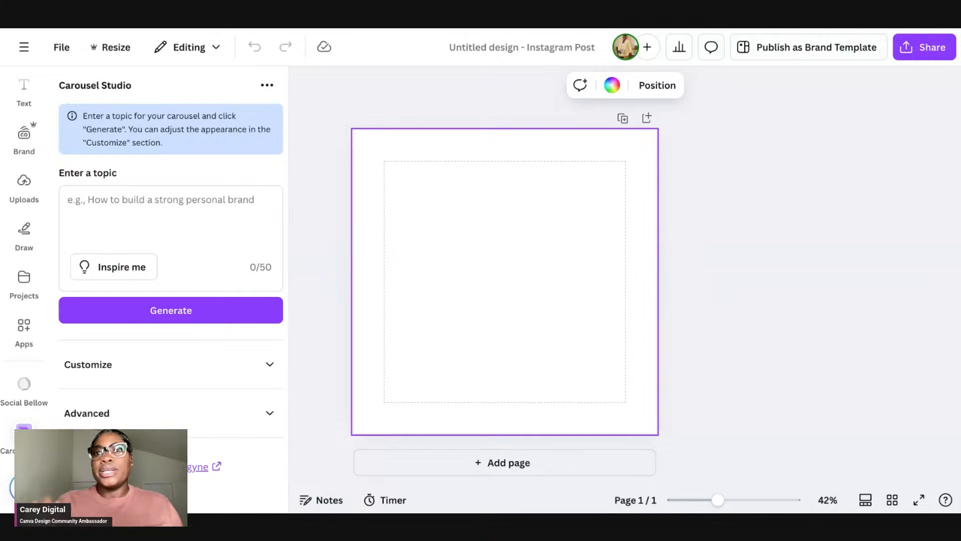
pyautogui.click(153, 206)
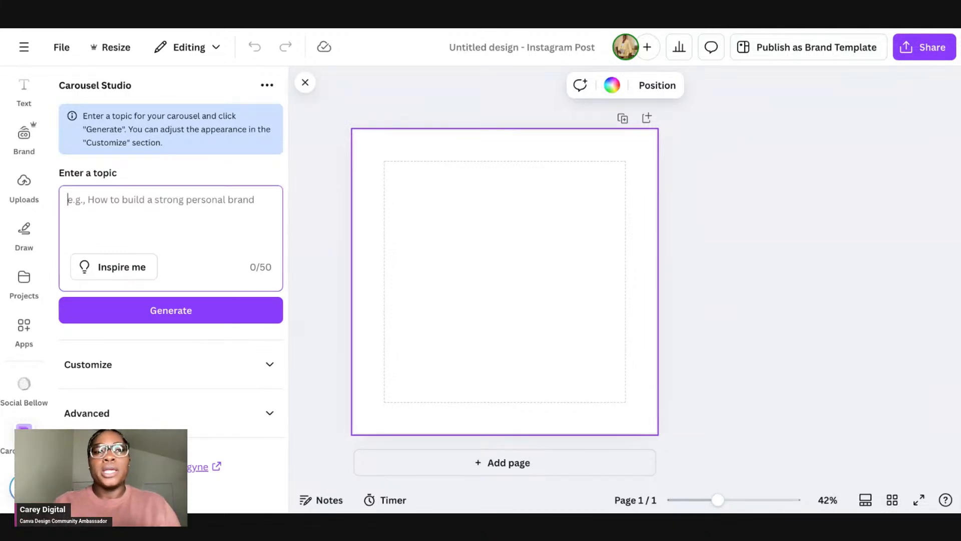
pyautogui.write('Ho t')
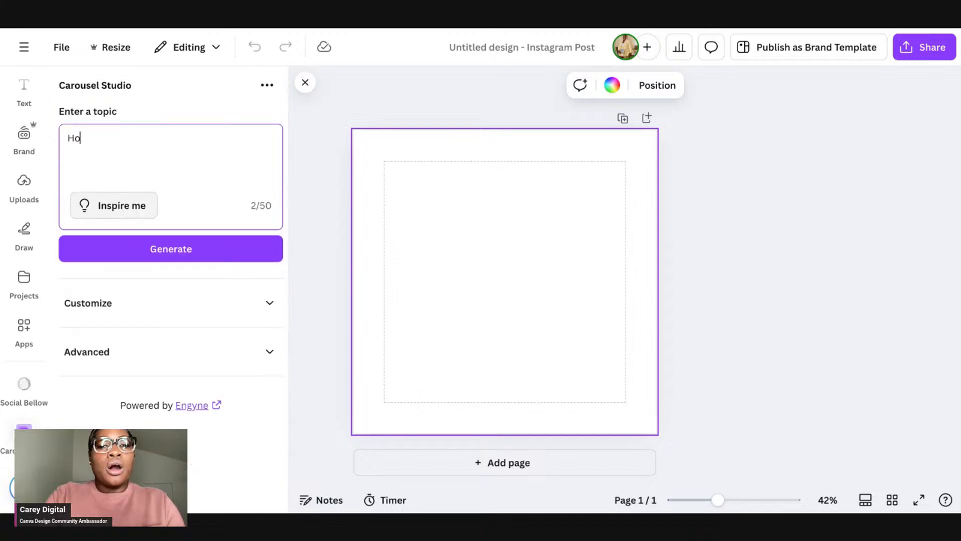
pyautogui.press('BackSpace')
pyautogui.press('BackSpace')
pyautogui.write('w to cre')
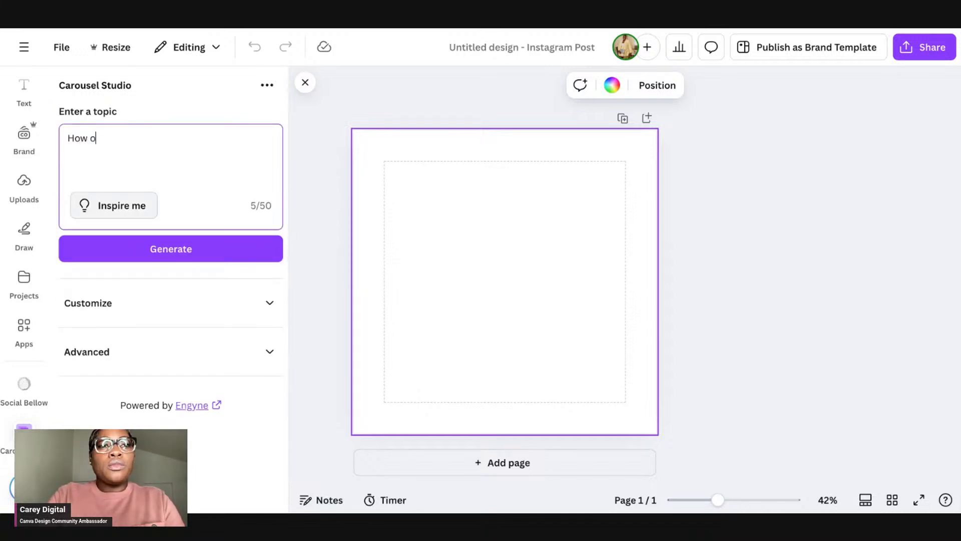
pyautogui.write('ate a')
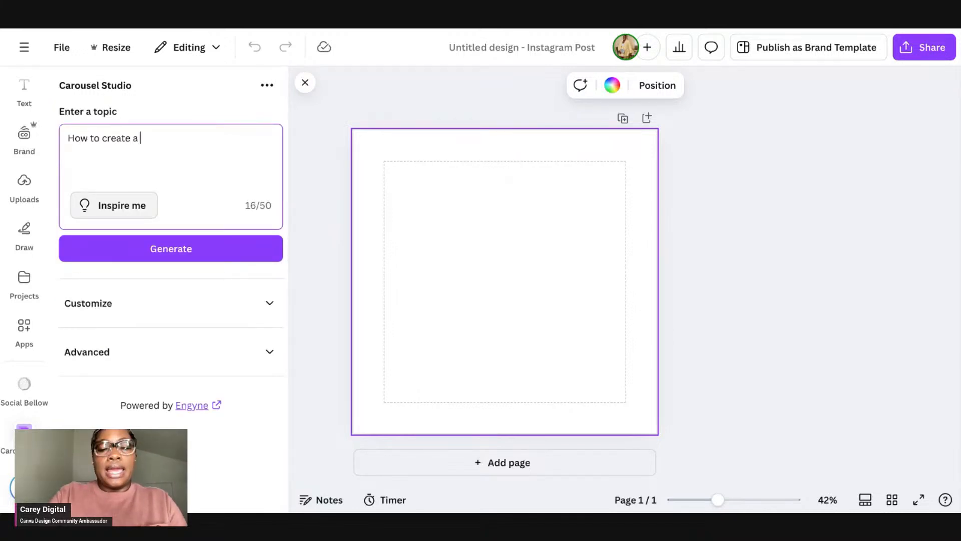
pyautogui.press('BackSpace')
pyautogui.press('BackSpace')
pyautogui.press('BackSpace')
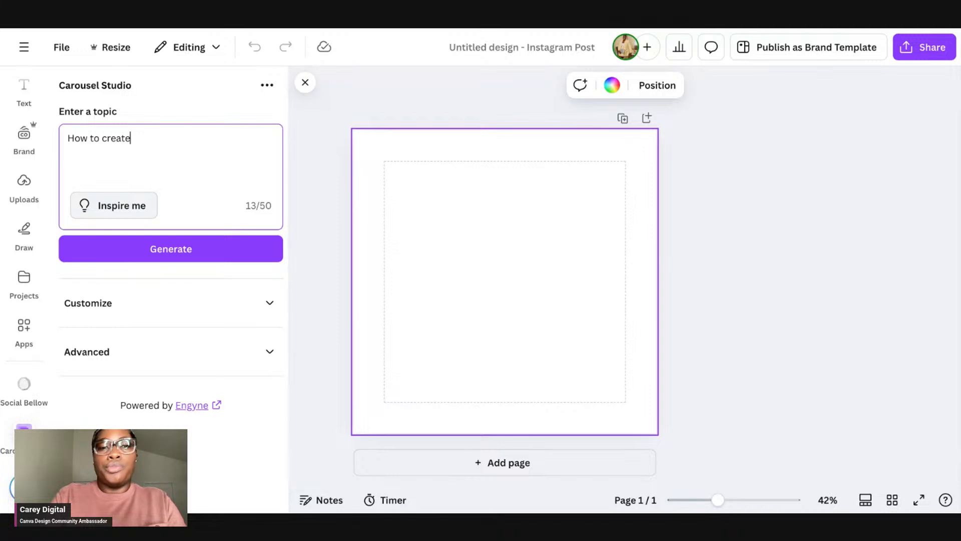
pyautogui.press('BackSpace')
pyautogui.press('BackSpace')
pyautogui.press('BackSpace')
pyautogui.press('BackSpace')
pyautogui.press('BackSpace')
pyautogui.press('BackSpace')
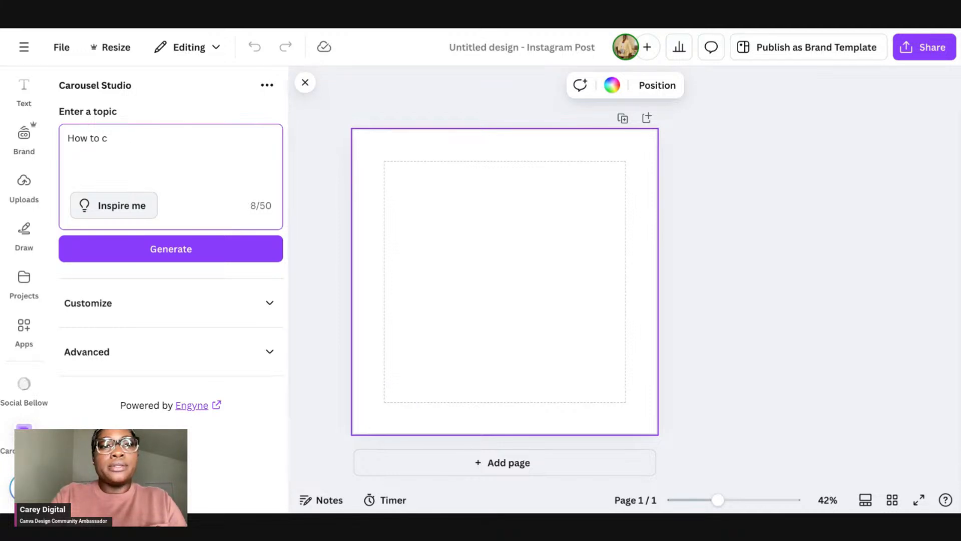
pyautogui.write('reate a b')
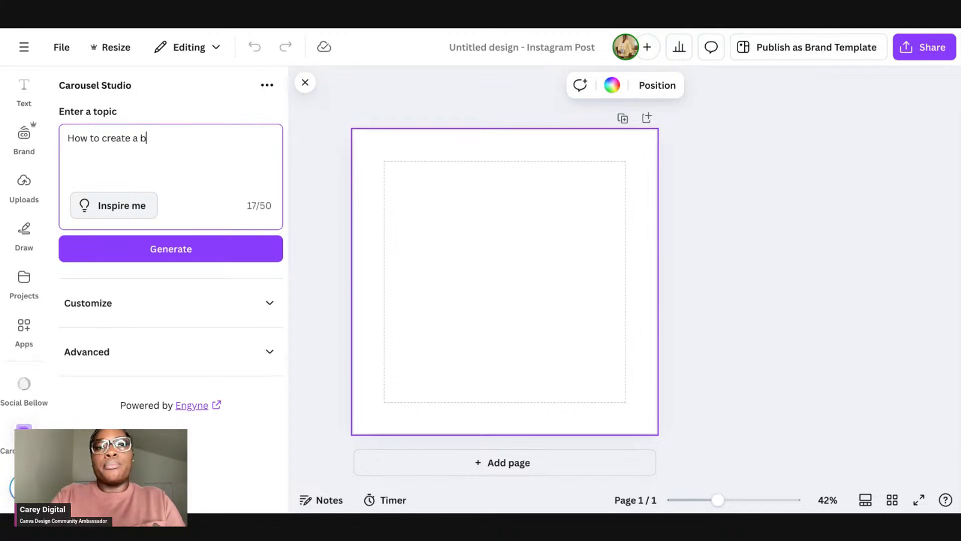
pyautogui.write('rand for a business ')
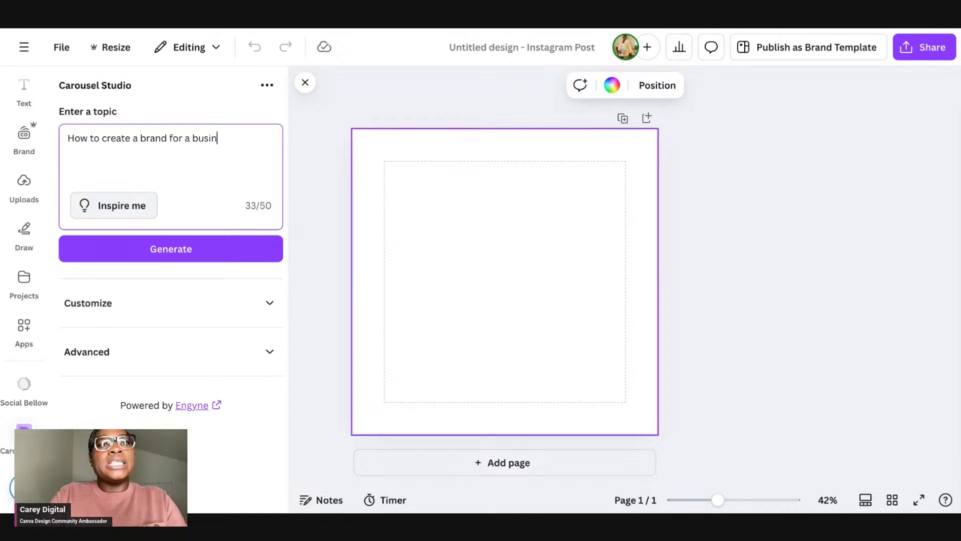
pyautogui.write('as a new')
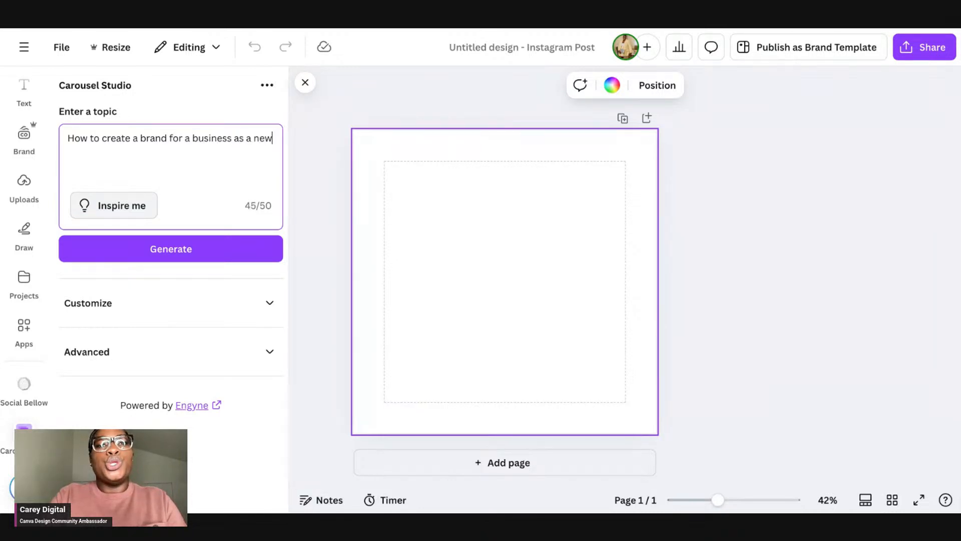
pyautogui.write(' entr')
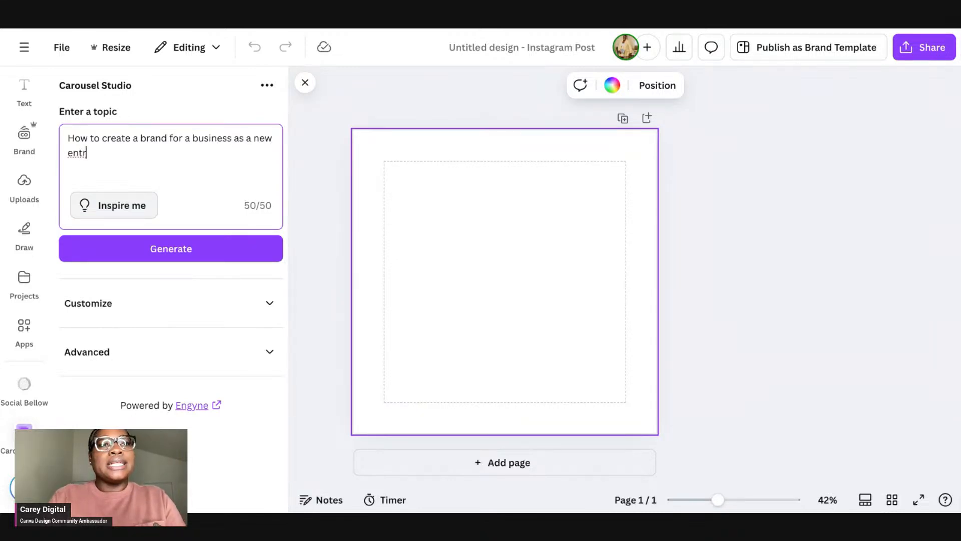
pyautogui.click(232, 138)
pyautogui.moveTo(233, 137); pyautogui.dragTo(248, 155)
pyautogui.press('BackSpace')
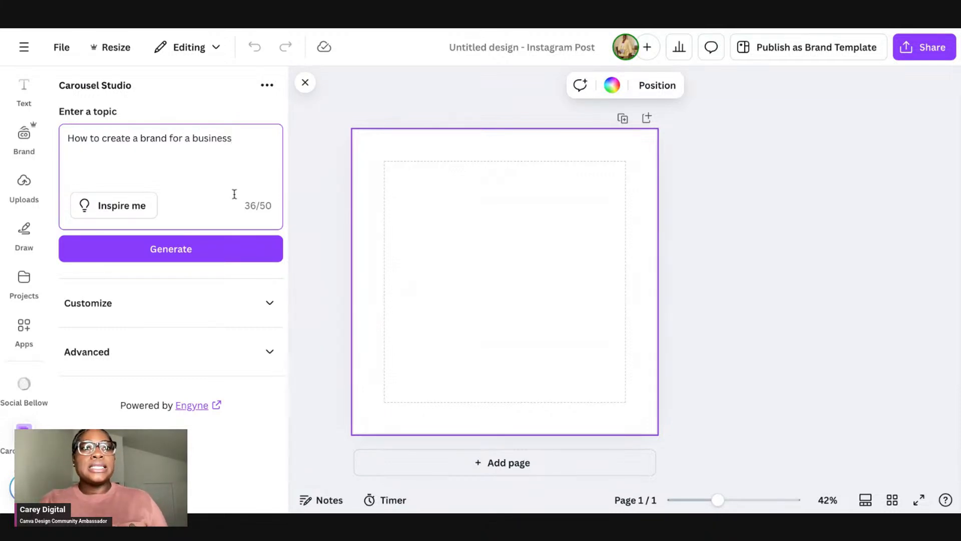
# Step: Under Customize, choose the square background shape and the Desert Sand colour palette
pyautogui.click(249, 311)
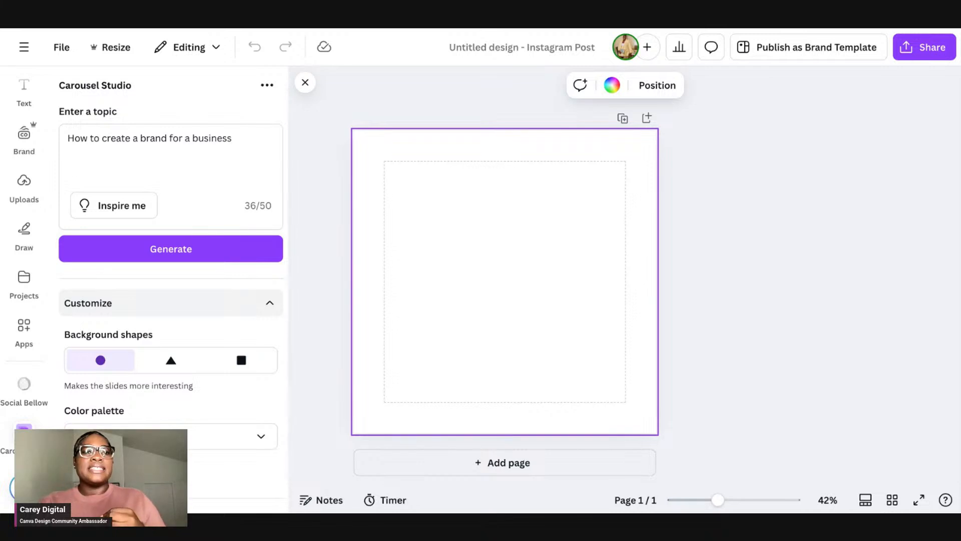
pyautogui.scroll(-1, 240, 325)
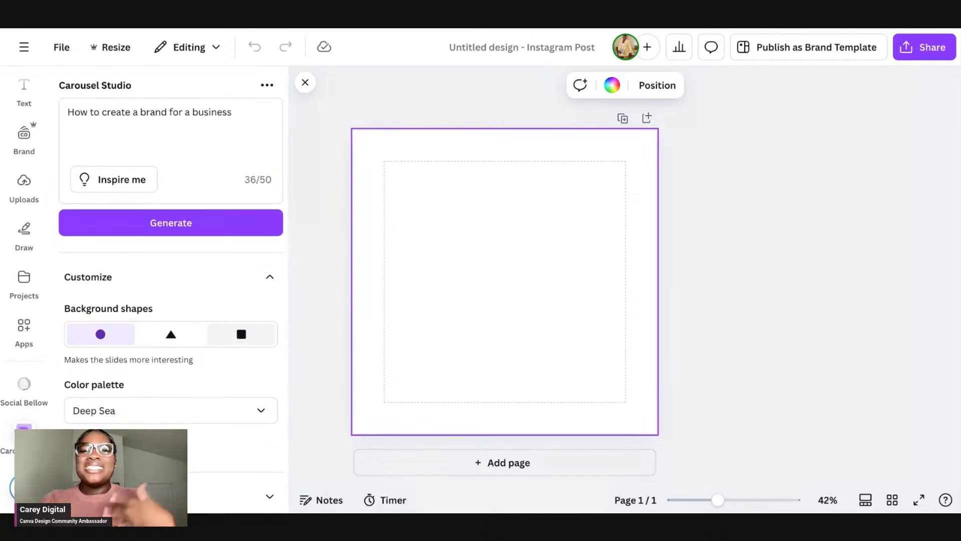
pyautogui.click(229, 342)
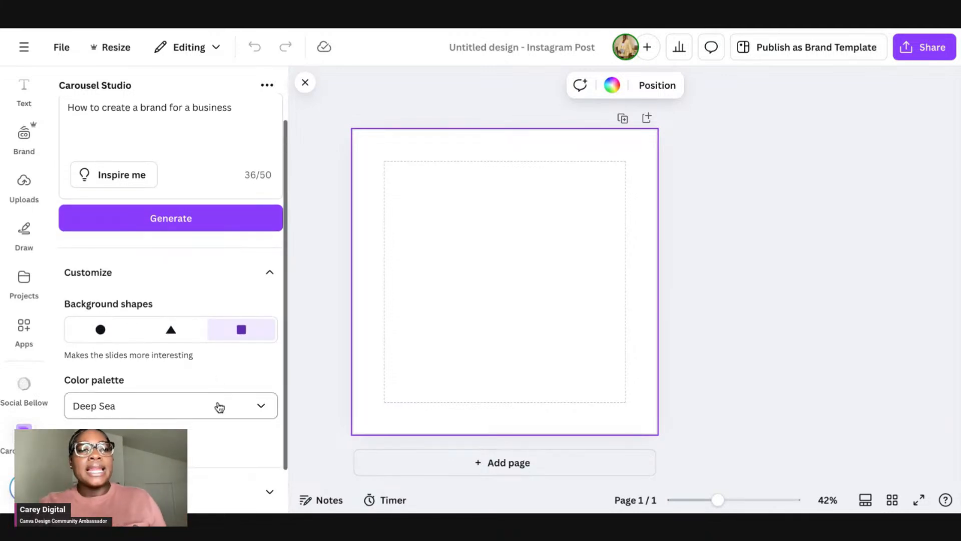
pyautogui.scroll(-2, 219, 405)
pyautogui.click(179, 358)
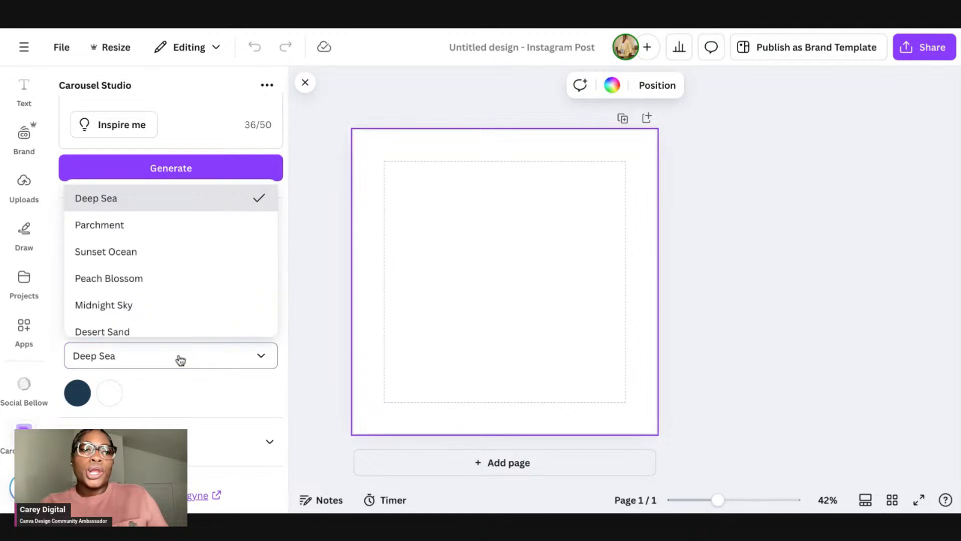
pyautogui.scroll(-4, 159, 226)
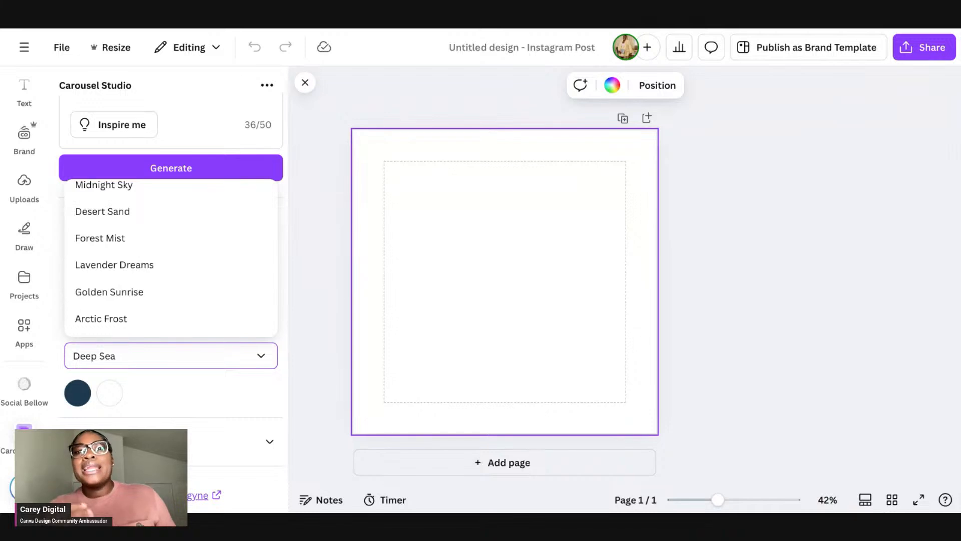
pyautogui.click(120, 221)
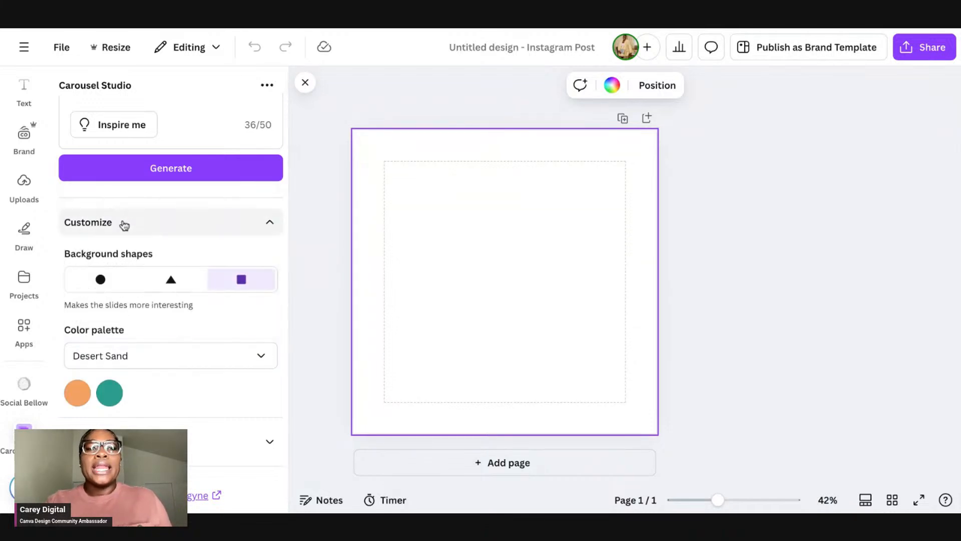
pyautogui.click(168, 366)
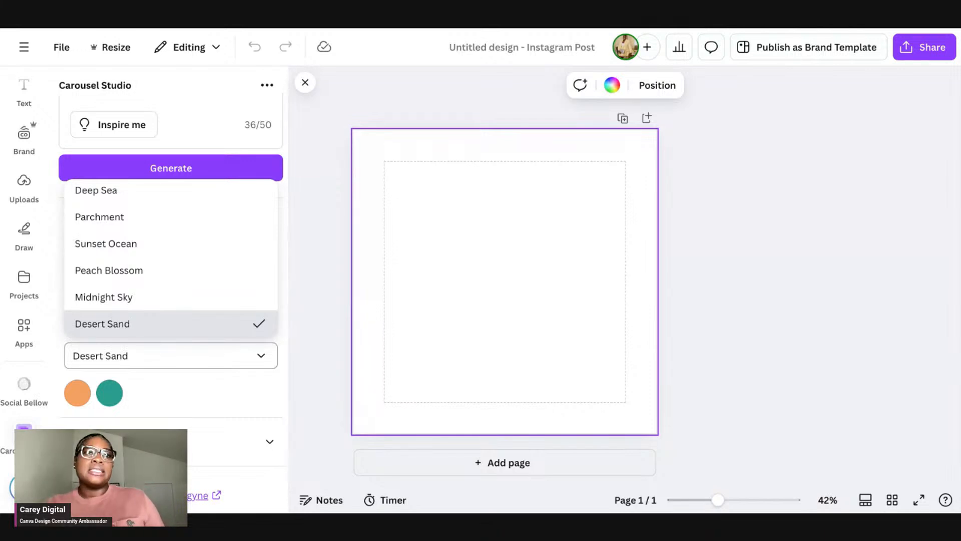
pyautogui.click(187, 388)
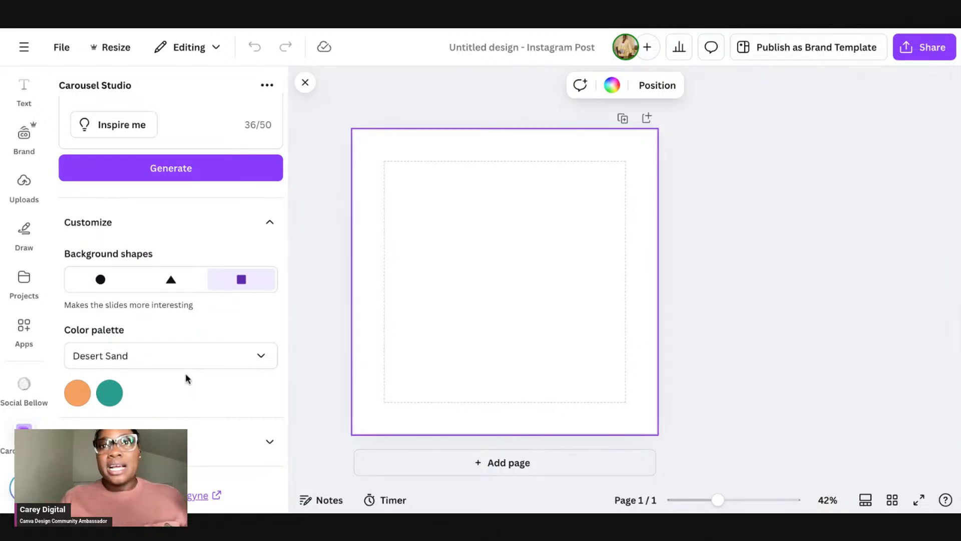
pyautogui.click(203, 359)
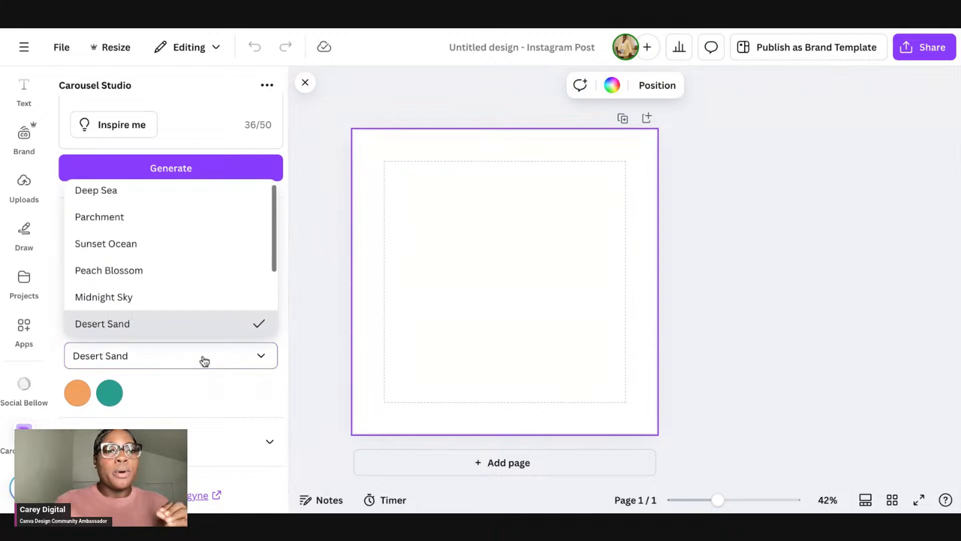
pyautogui.click(167, 390)
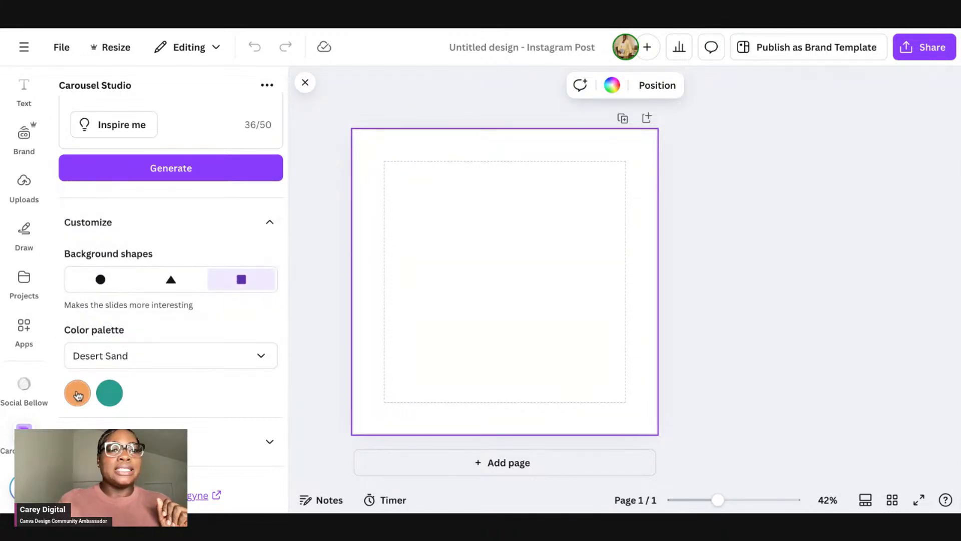
# Step: Change the palette's first colour to the dark green #0b3b38 from the document colours
pyautogui.click(77, 392)
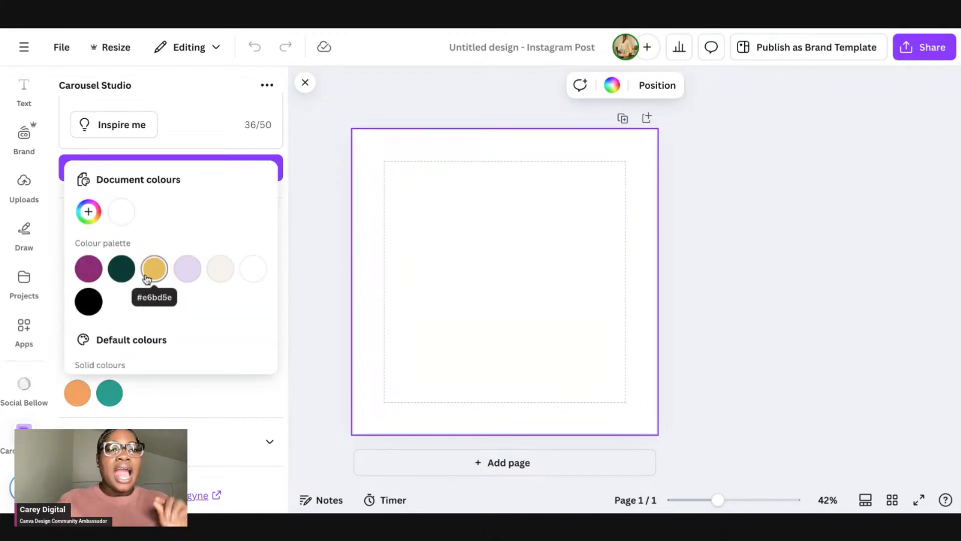
pyautogui.scroll(-2, 150, 281)
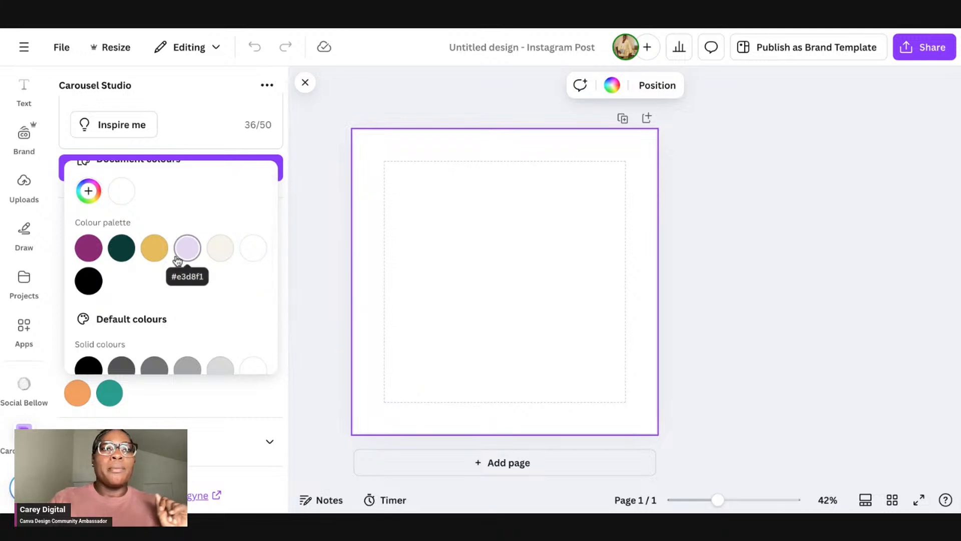
pyautogui.click(121, 247)
pyautogui.click(157, 406)
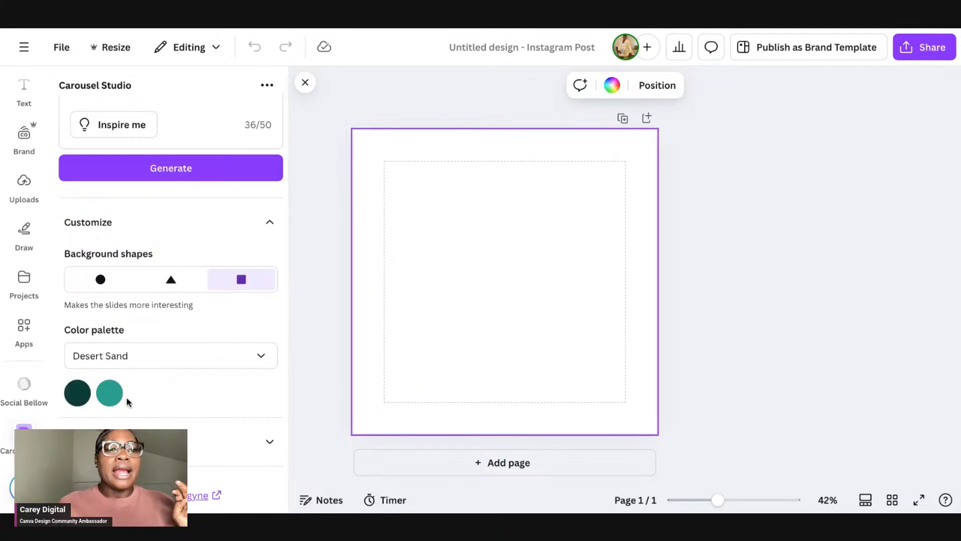
# Step: Set the palette's second colour to the magenta from the document colours
pyautogui.click(109, 393)
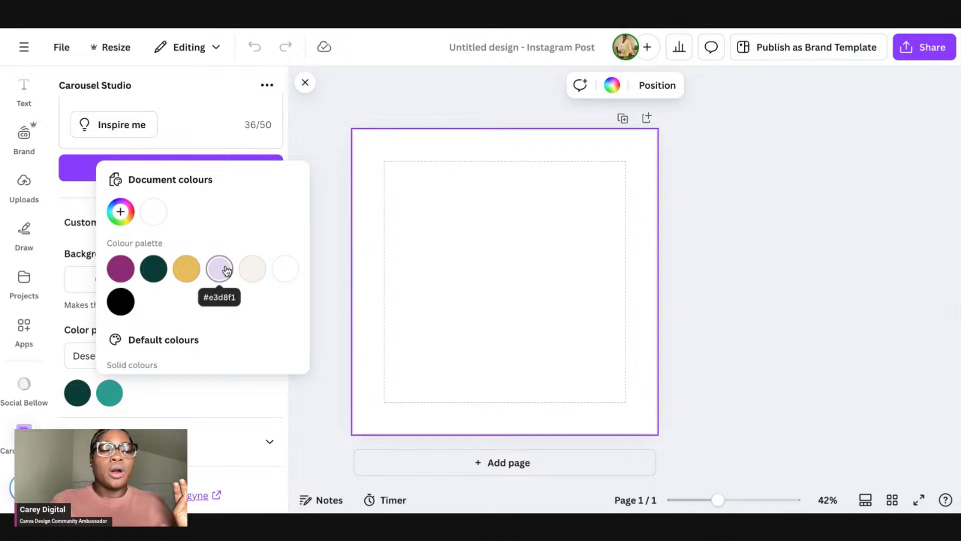
pyautogui.click(228, 270)
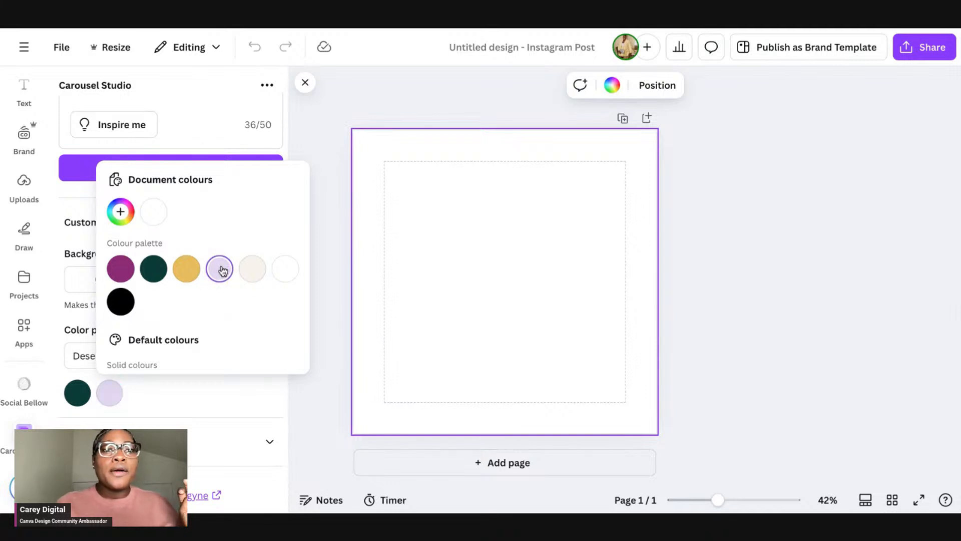
pyautogui.click(131, 271)
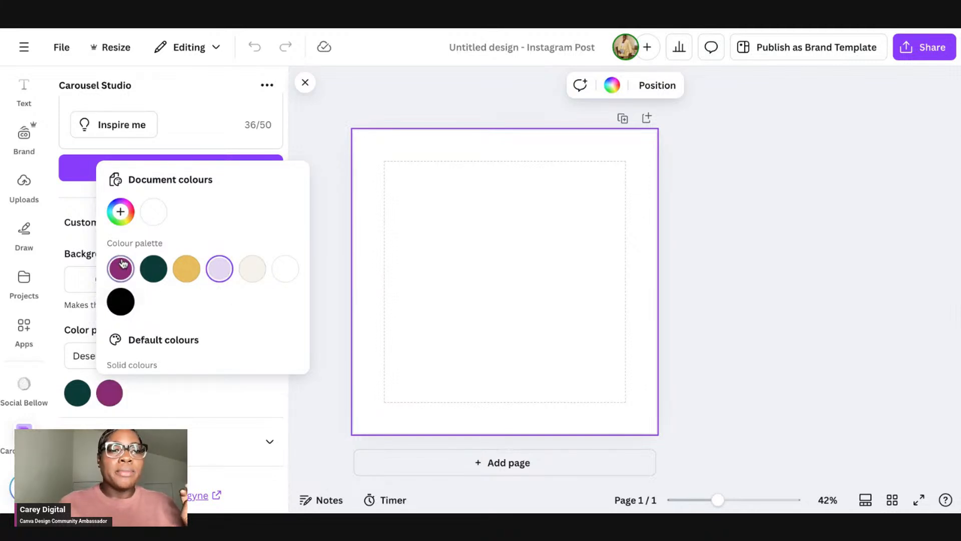
# Step: Change the palette's first colour to the magenta from the document colours
pyautogui.click(77, 394)
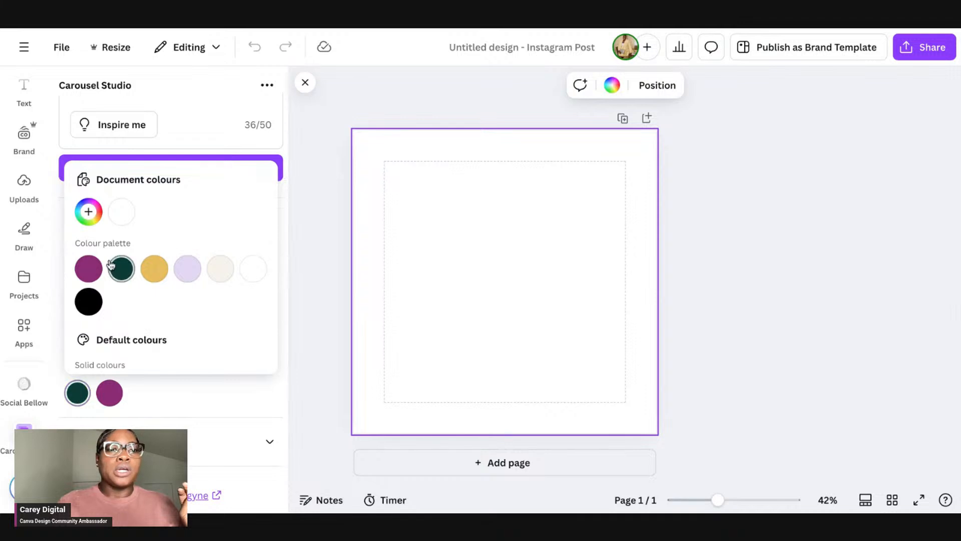
pyautogui.click(88, 269)
pyautogui.click(130, 390)
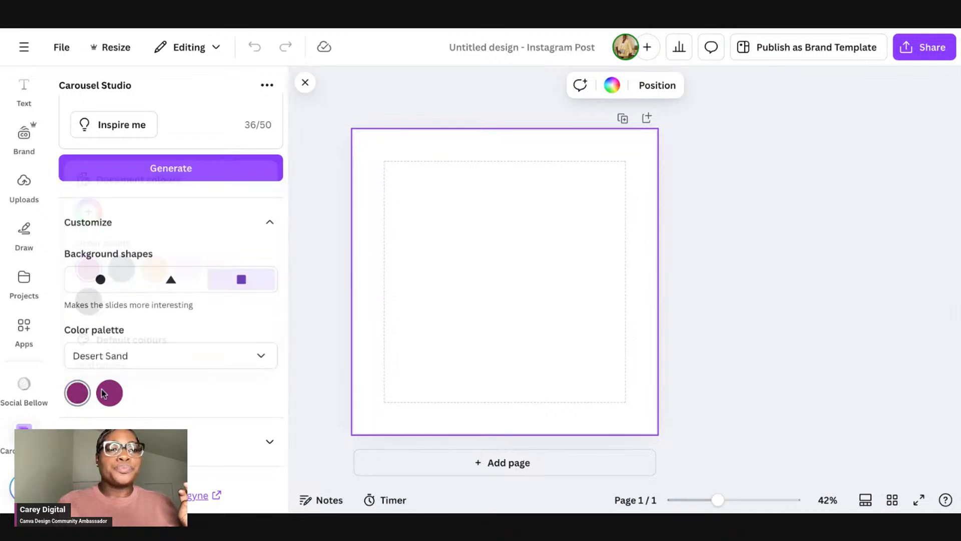
# Step: Change the palette's second colour to the cream #f7f3eb from the document colours
pyautogui.click(109, 393)
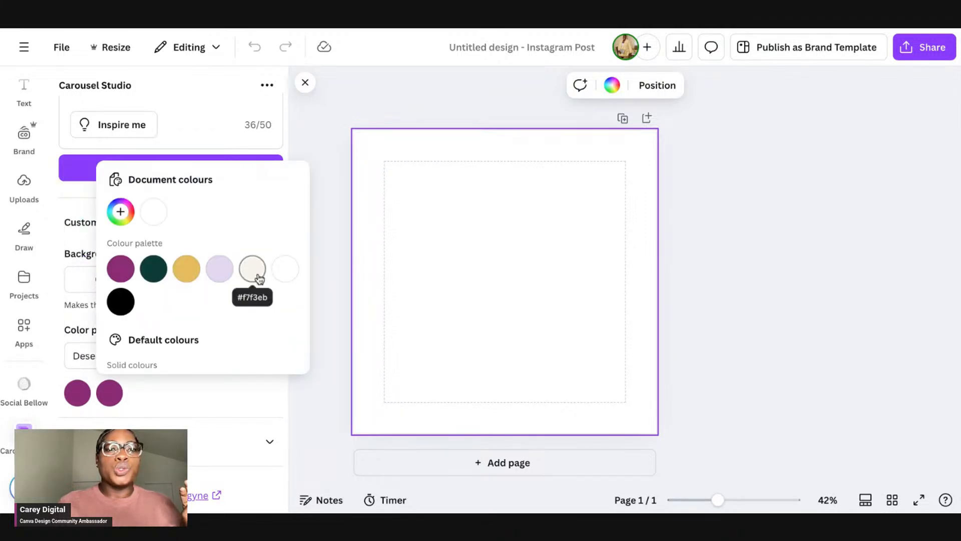
pyautogui.click(259, 276)
pyautogui.click(170, 401)
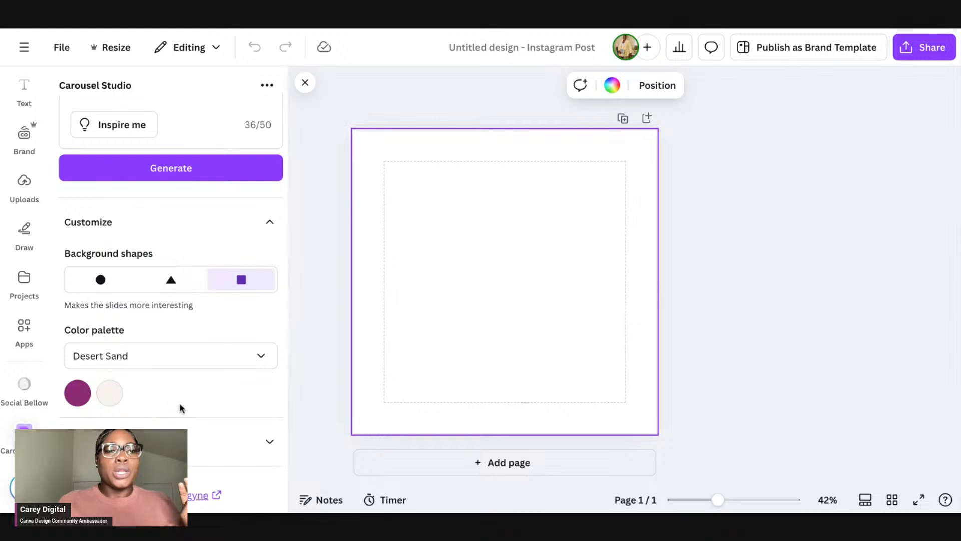
# Step: Open the Advanced settings showing the company name field, then generate the carousel
pyautogui.click(225, 438)
pyautogui.scroll(-2, 226, 436)
pyautogui.click(200, 436)
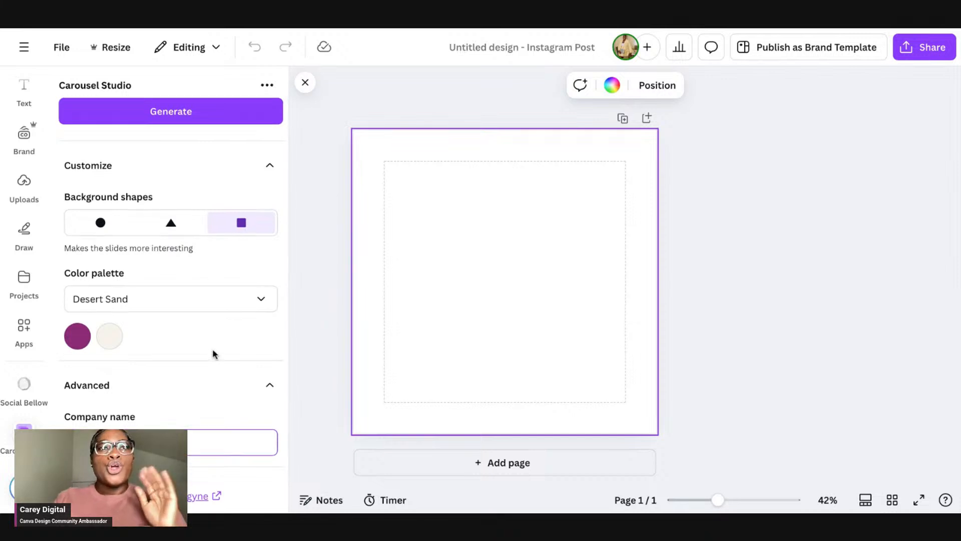
pyautogui.scroll(5, 212, 349)
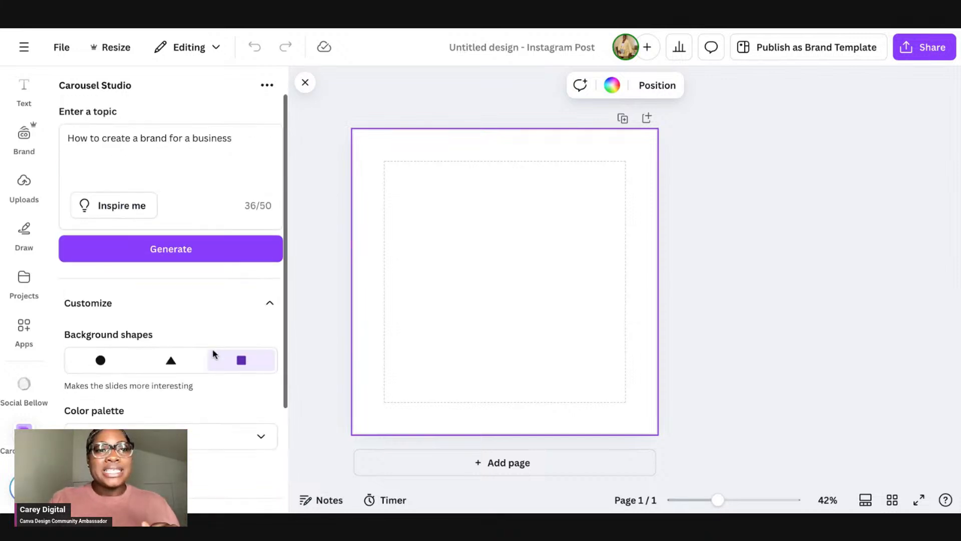
pyautogui.click(211, 254)
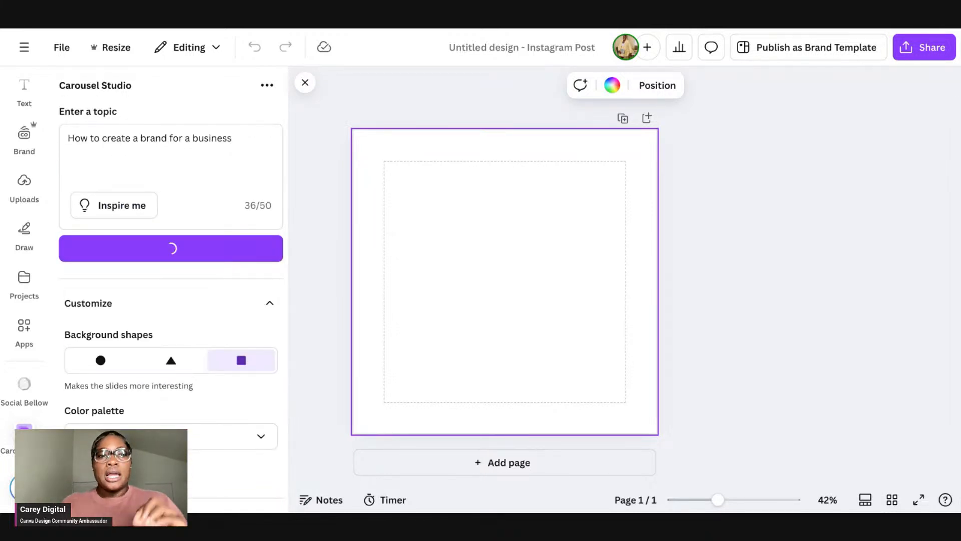
# Step: Delete the small squares overlapping the text on the title slide and on slide 1
pyautogui.scroll(-3, 211, 254)
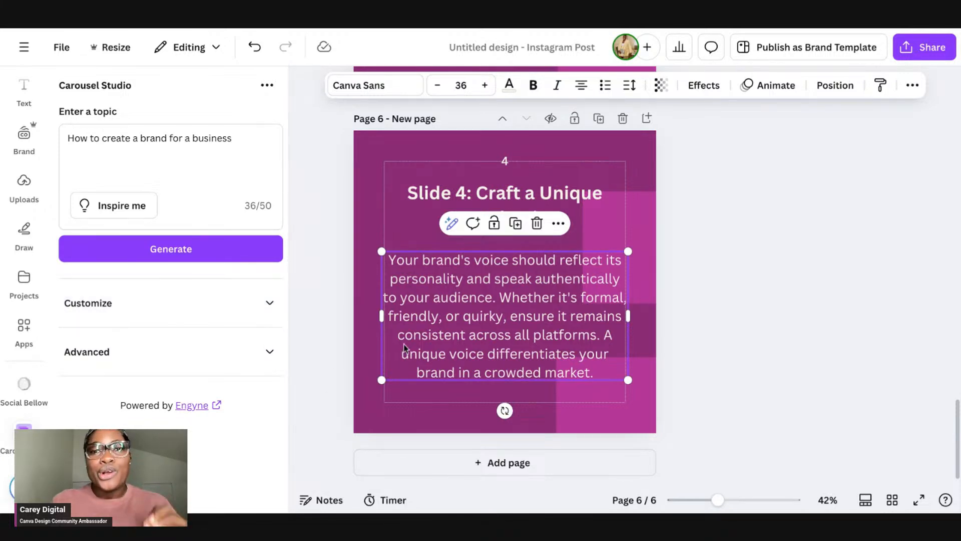
pyautogui.scroll(2, 424, 326)
pyautogui.scroll(6, 425, 326)
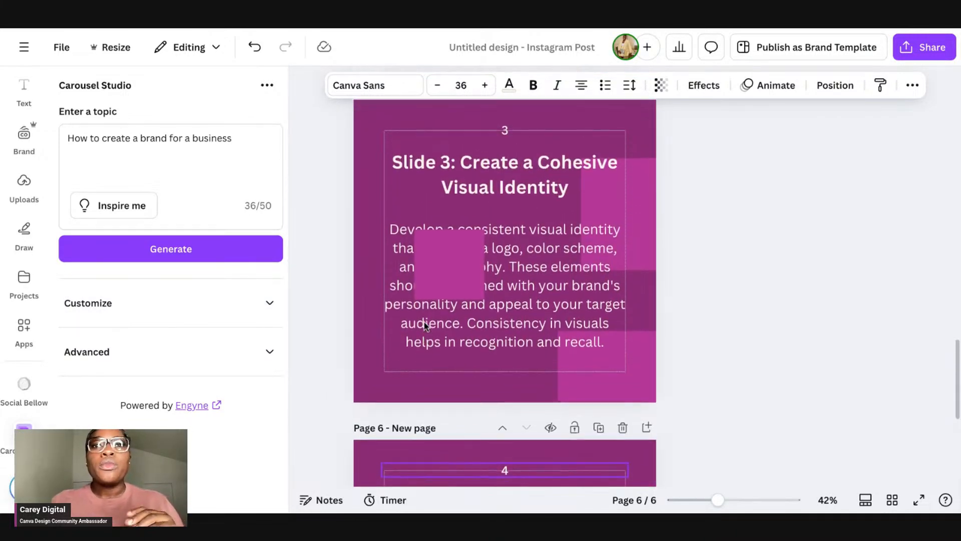
pyautogui.scroll(15, 424, 327)
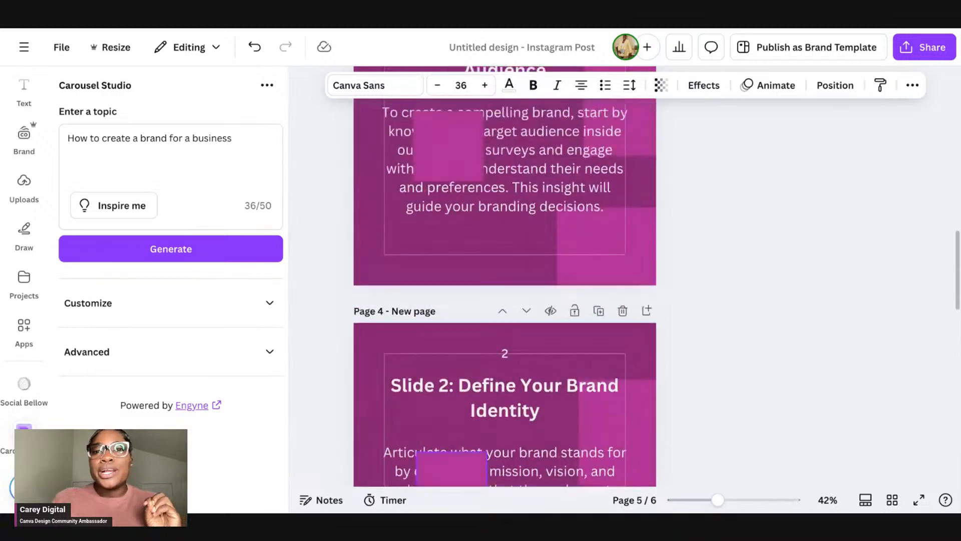
pyautogui.scroll(8, 425, 327)
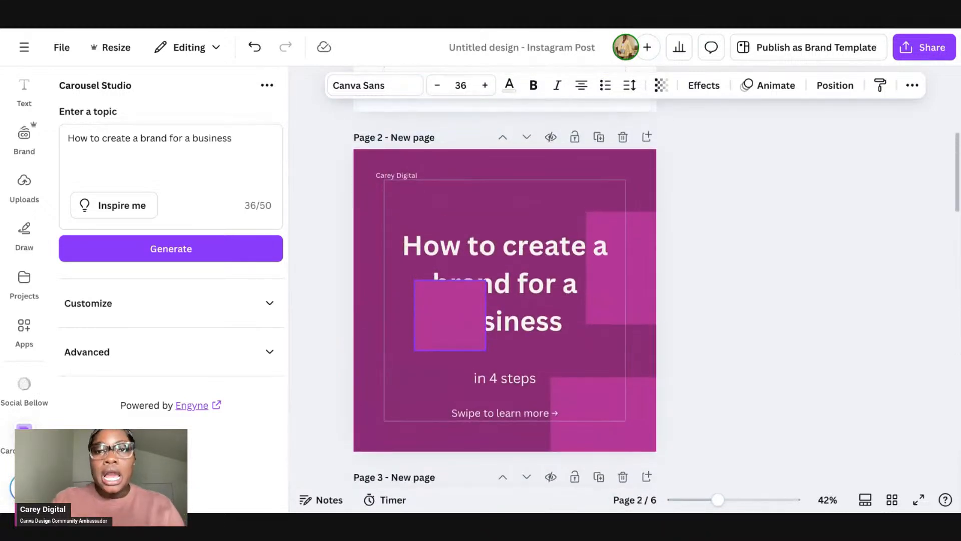
pyautogui.scroll(-3, 425, 327)
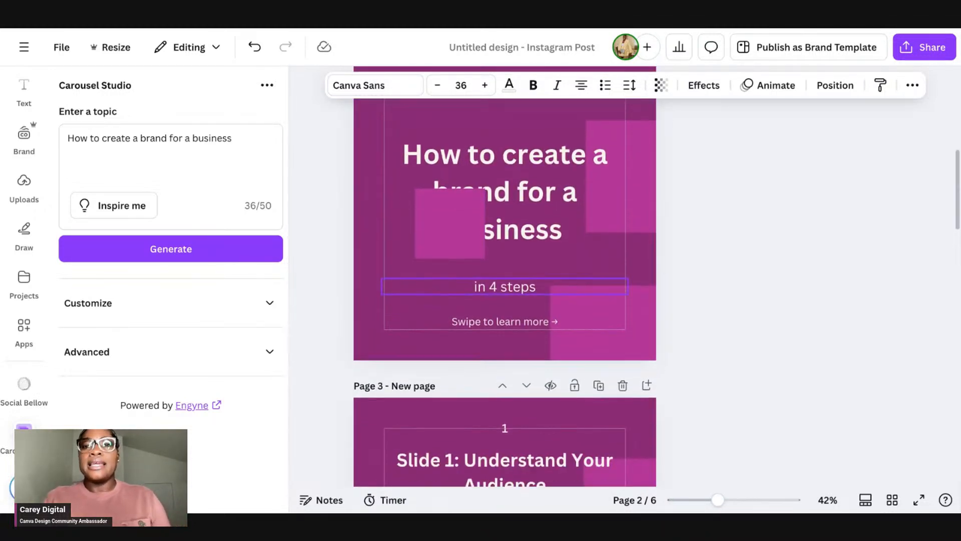
pyautogui.click(467, 221)
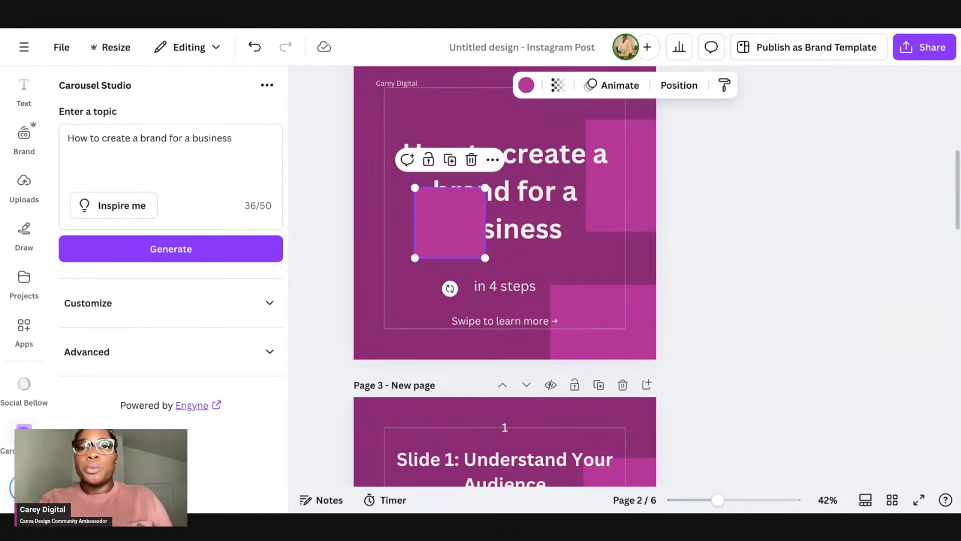
pyautogui.scroll(-3, 526, 277)
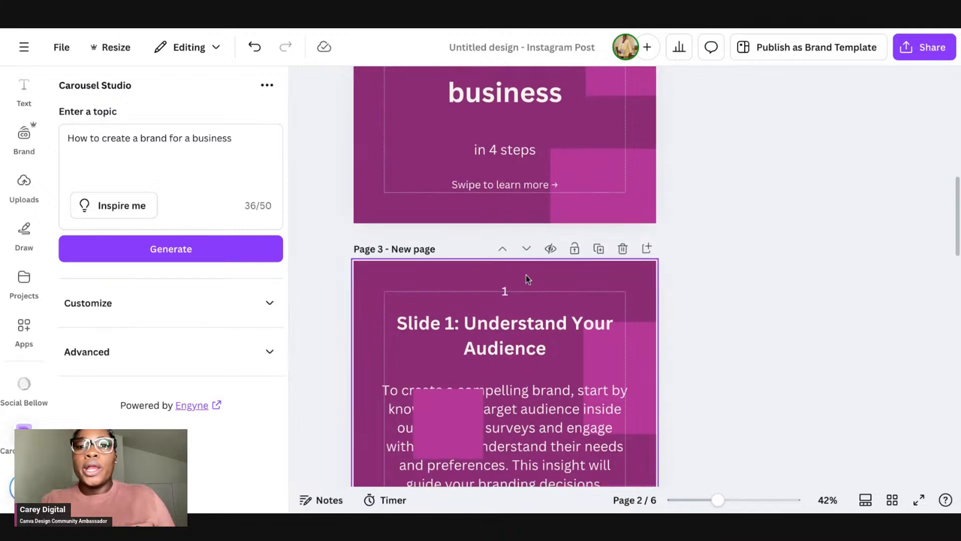
pyautogui.scroll(-2, 526, 276)
pyautogui.click(444, 339)
pyautogui.press('Delete')
# Step: Delete the small squares covering the body text on slides 2 and 3
pyautogui.scroll(-3, 443, 339)
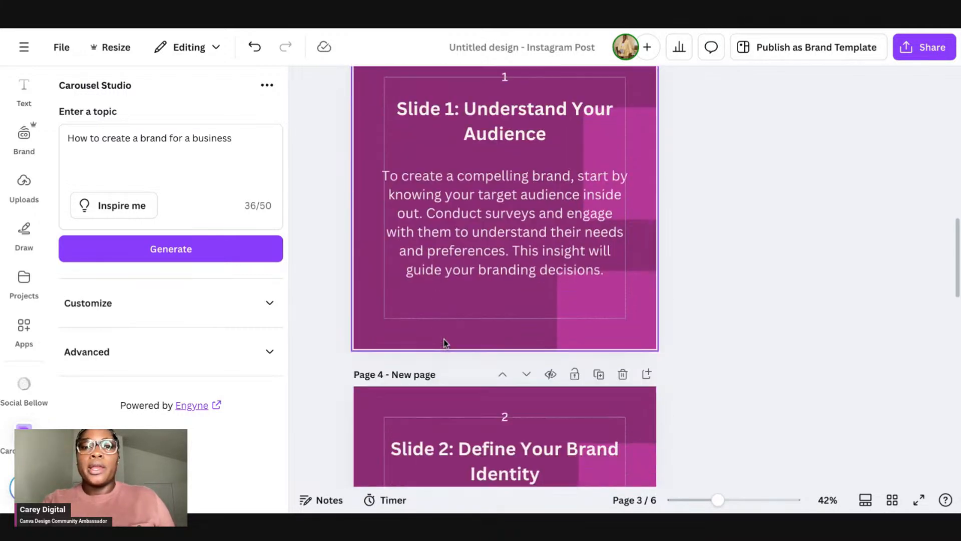
pyautogui.scroll(-3, 444, 343)
pyautogui.click(450, 391)
pyautogui.press('Delete')
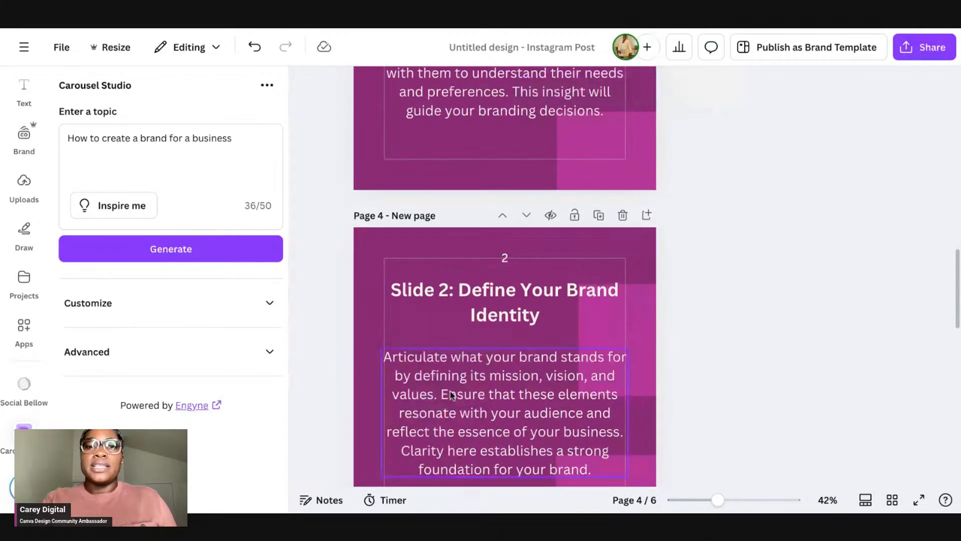
pyautogui.scroll(-10, 449, 391)
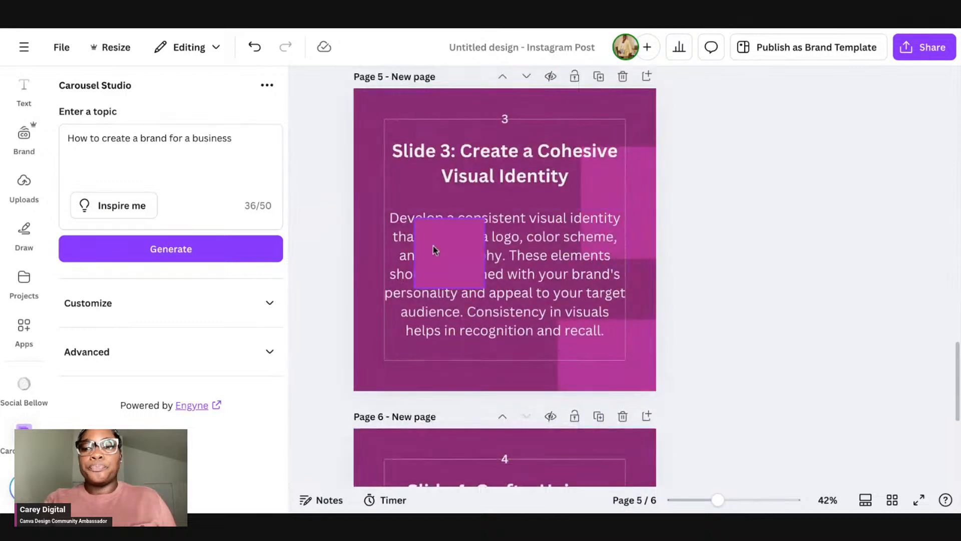
pyautogui.click(434, 250)
pyautogui.press('Delete')
pyautogui.scroll(-5, 430, 248)
pyautogui.scroll(5, 536, 346)
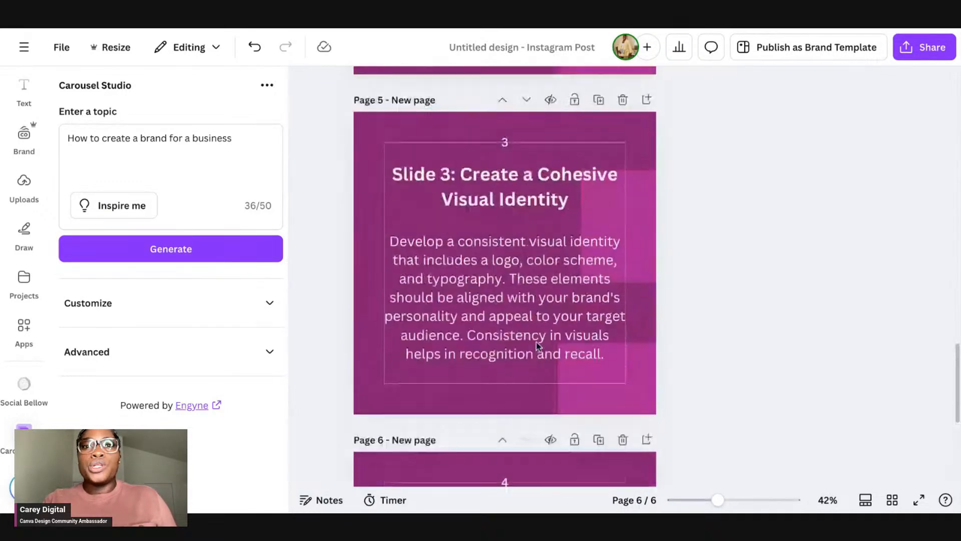
pyautogui.scroll(15, 537, 346)
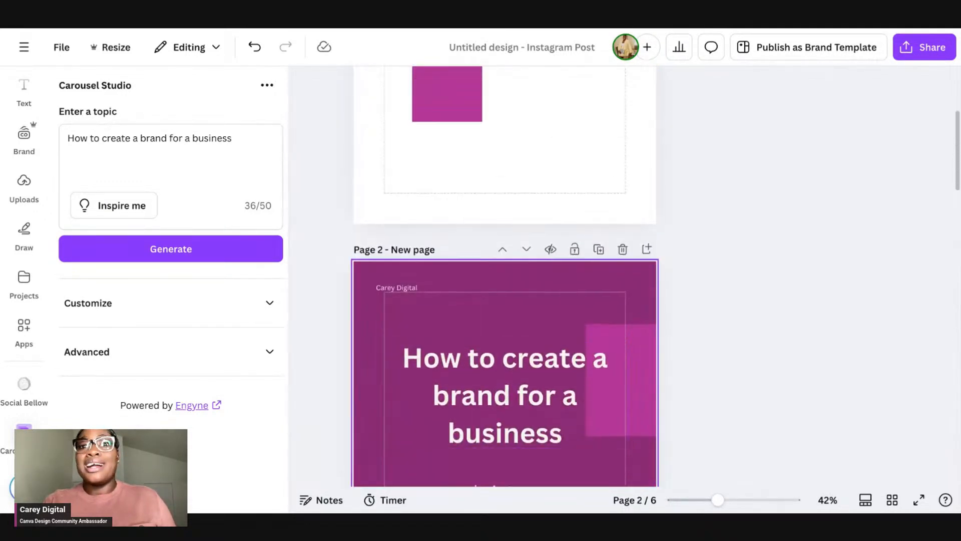
# Step: Delete the blank first page above the carousel's title slide
pyautogui.scroll(3, 505, 276)
pyautogui.click(622, 71)
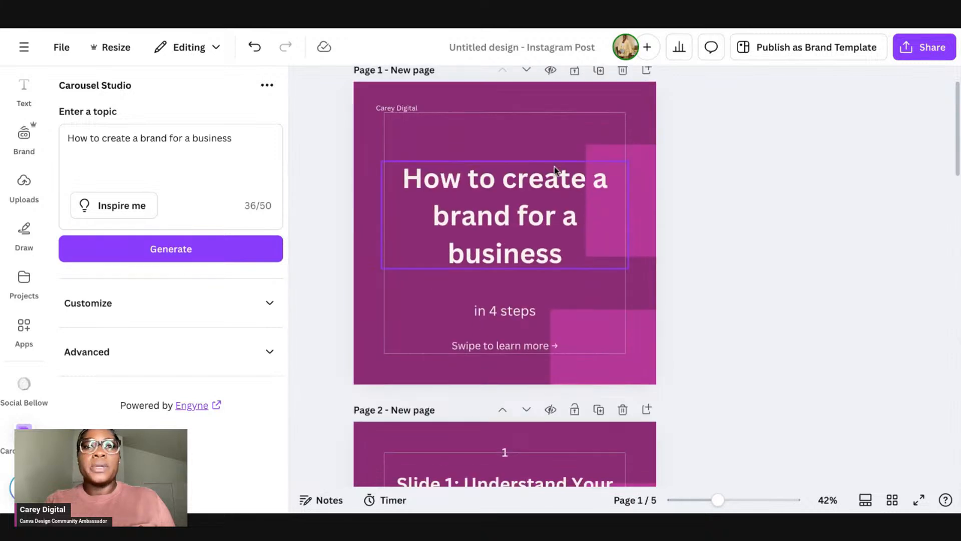
pyautogui.scroll(-1, 555, 172)
pyautogui.scroll(1, 522, 128)
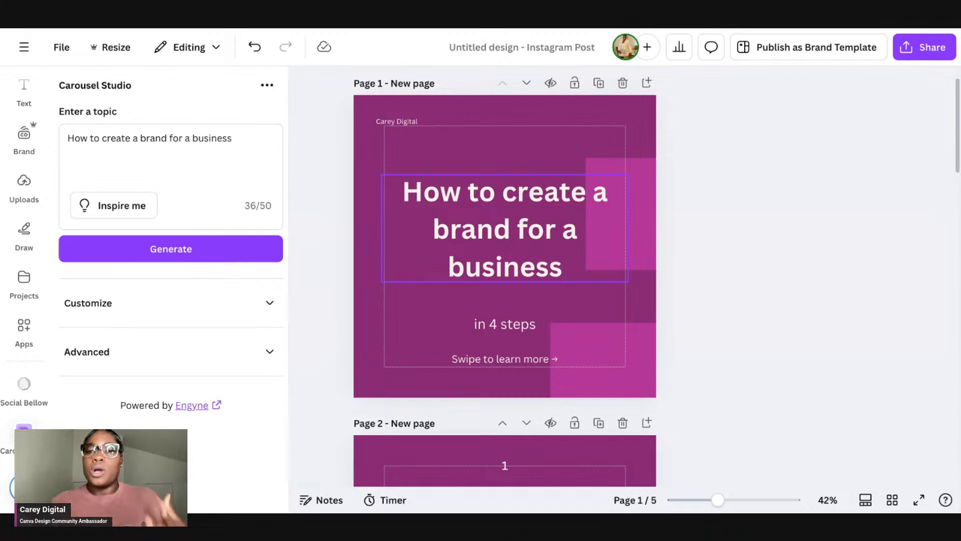
# Step: Review the generated carousel pages from the title slide through slide 4
pyautogui.scroll(-1, 504, 250)
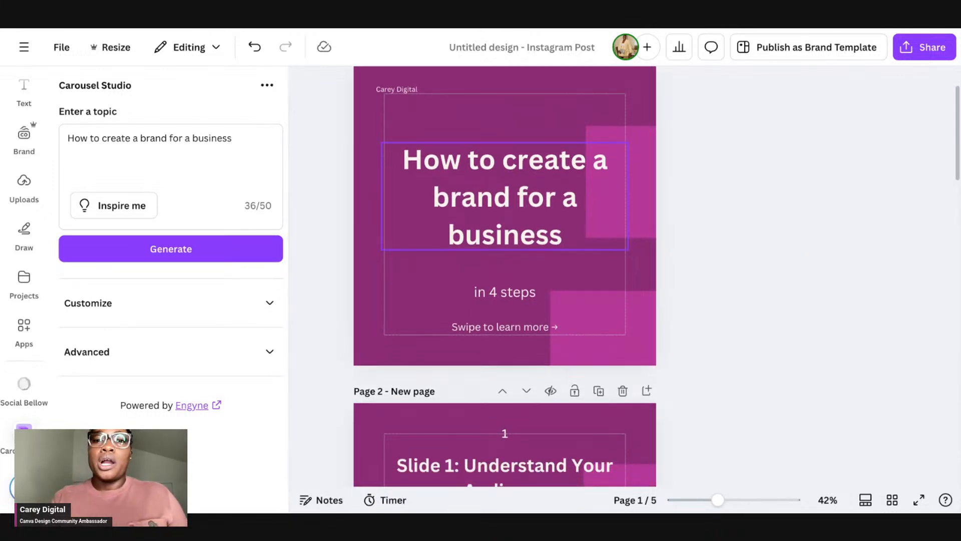
pyautogui.scroll(-1, 505, 250)
pyautogui.scroll(-1, 541, 273)
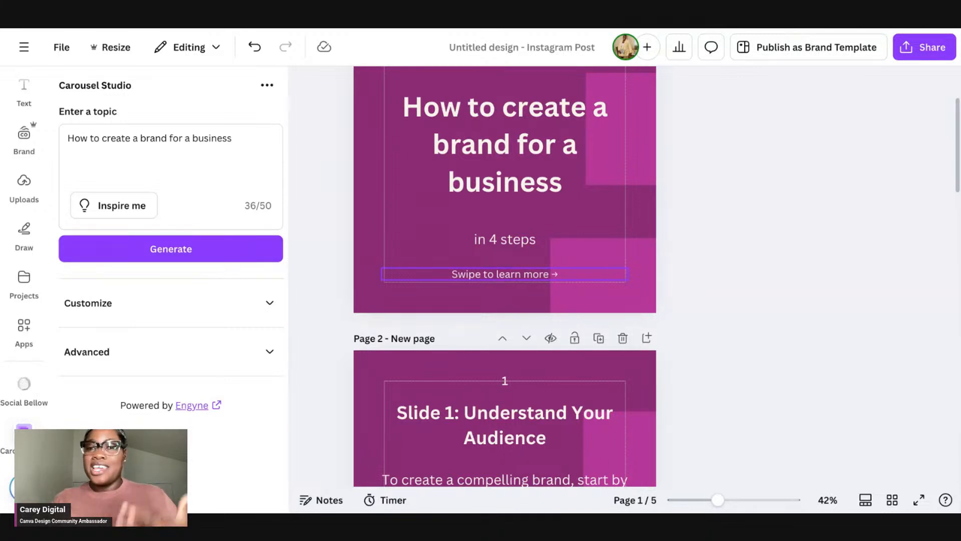
pyautogui.scroll(-5, 539, 239)
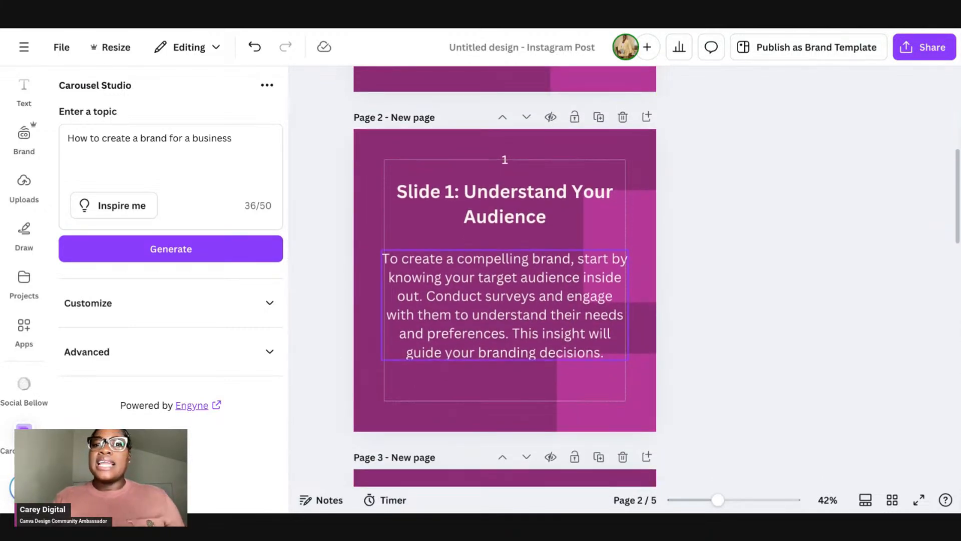
pyautogui.scroll(-3, 538, 233)
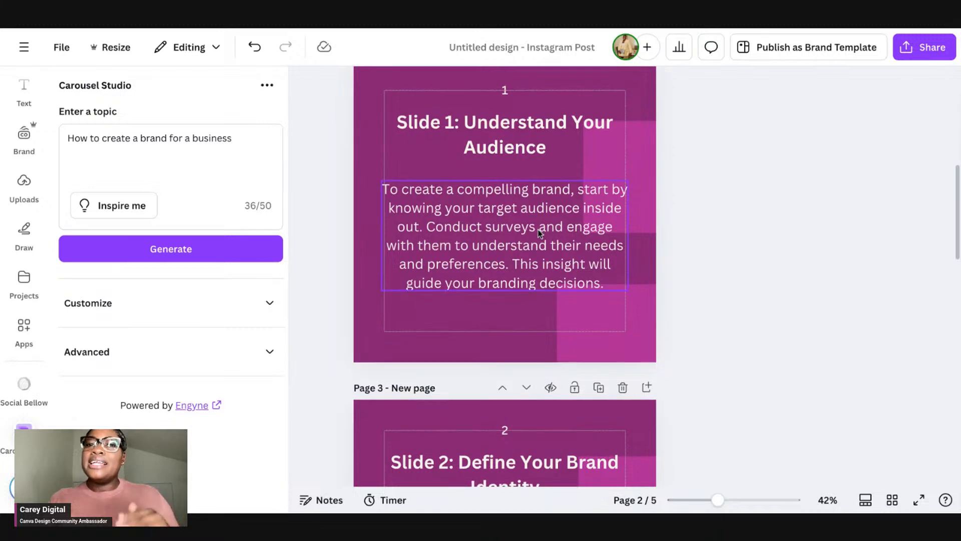
pyautogui.scroll(-4, 540, 245)
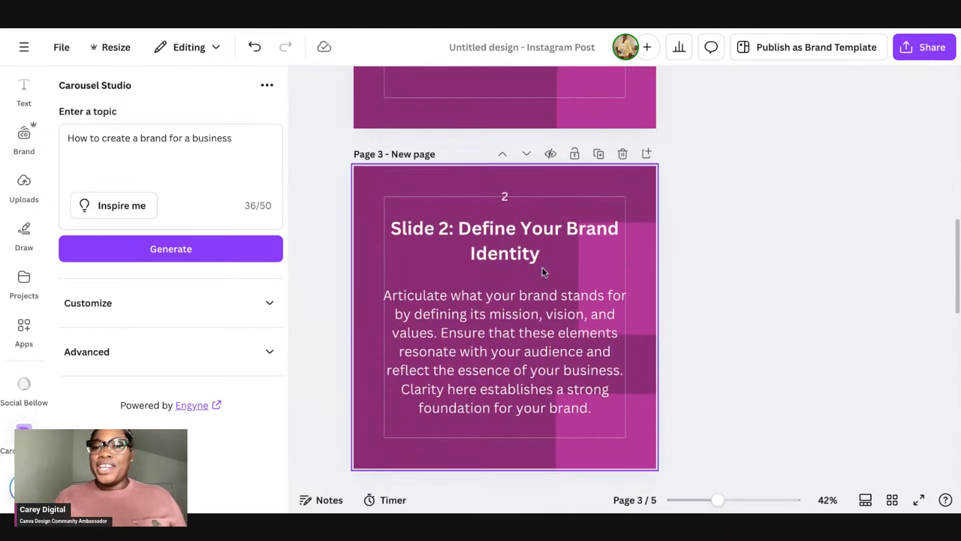
pyautogui.scroll(-8, 542, 269)
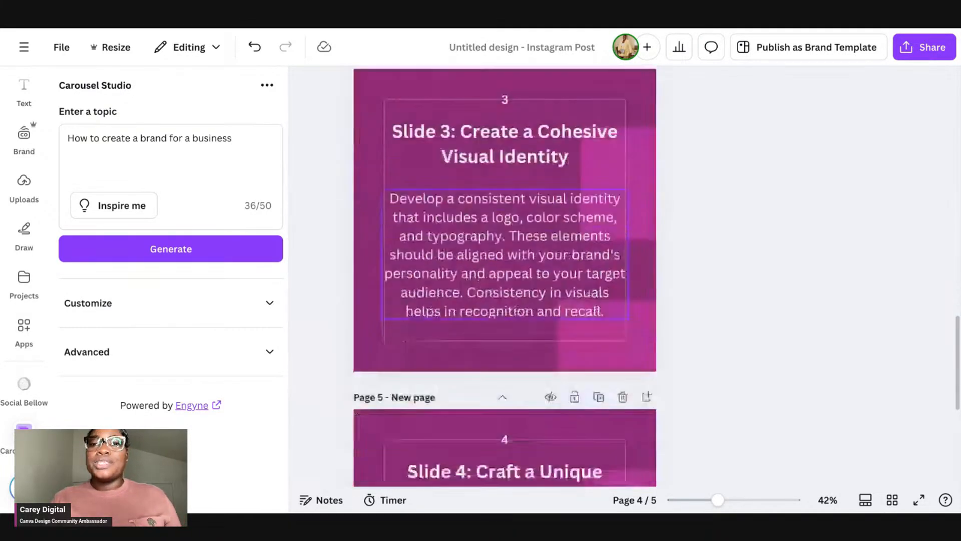
pyautogui.scroll(-6, 505, 275)
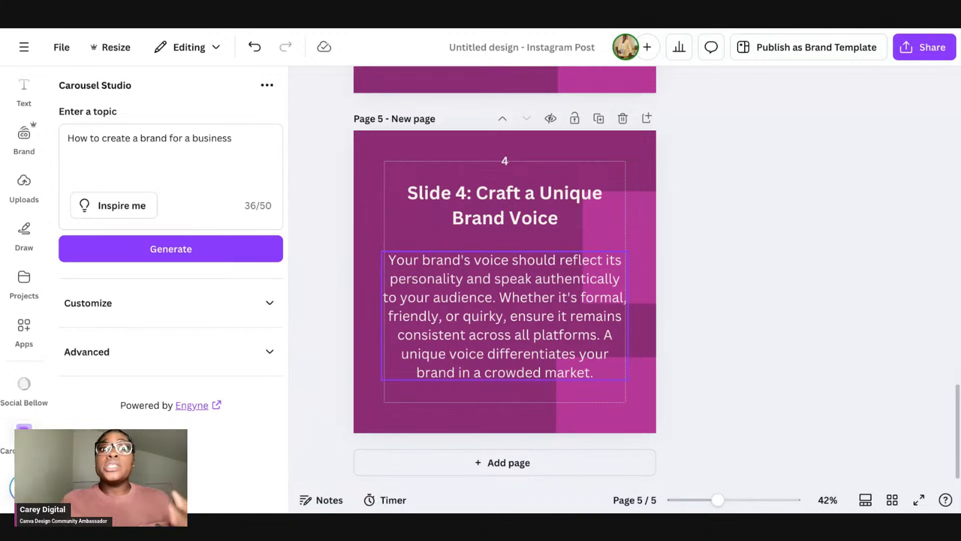
# Step: Apply the brand colours to slide 4's page by shuffling the brand colour palette until a lilac and yellow scheme appears
pyautogui.click(543, 344)
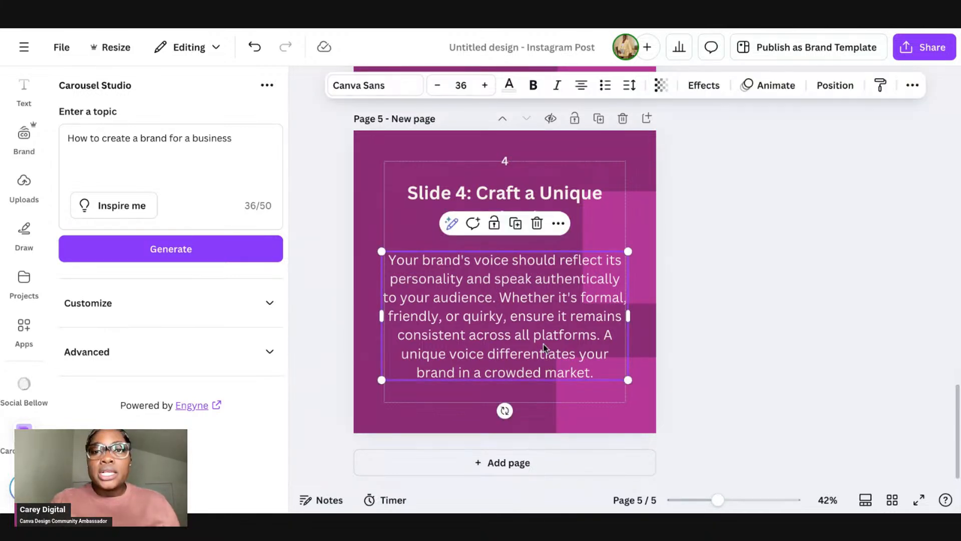
pyautogui.hotkey('ctrl', 'a')
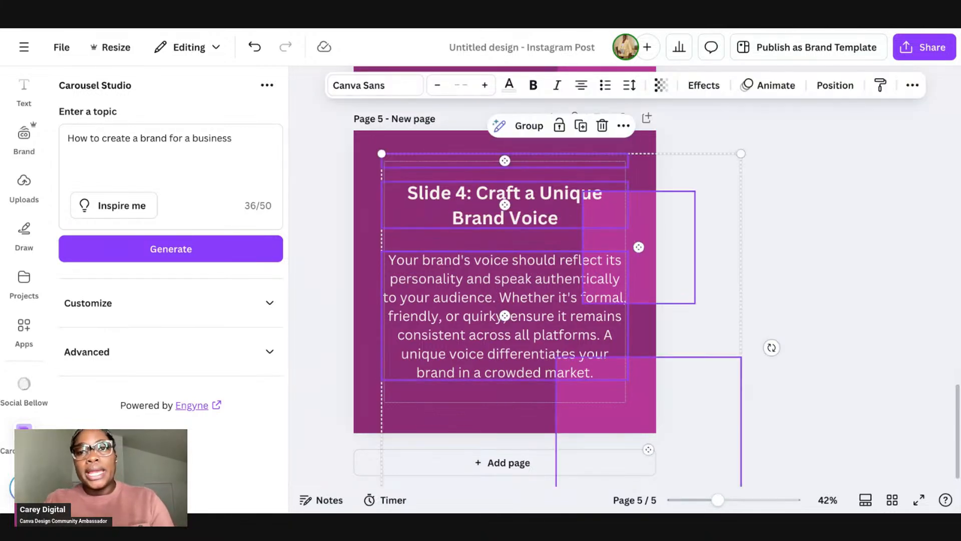
pyautogui.click(756, 251)
pyautogui.doubleClick(504, 285)
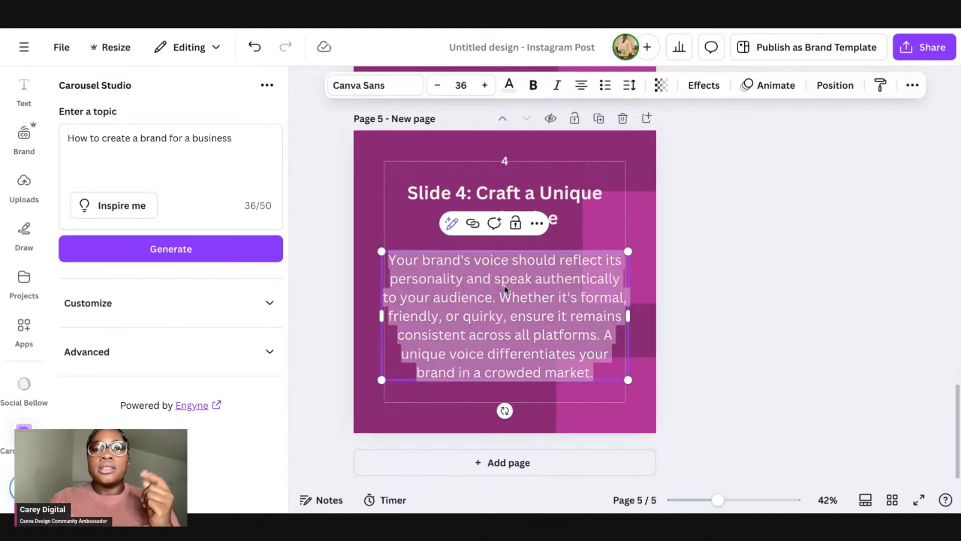
pyautogui.click(646, 215)
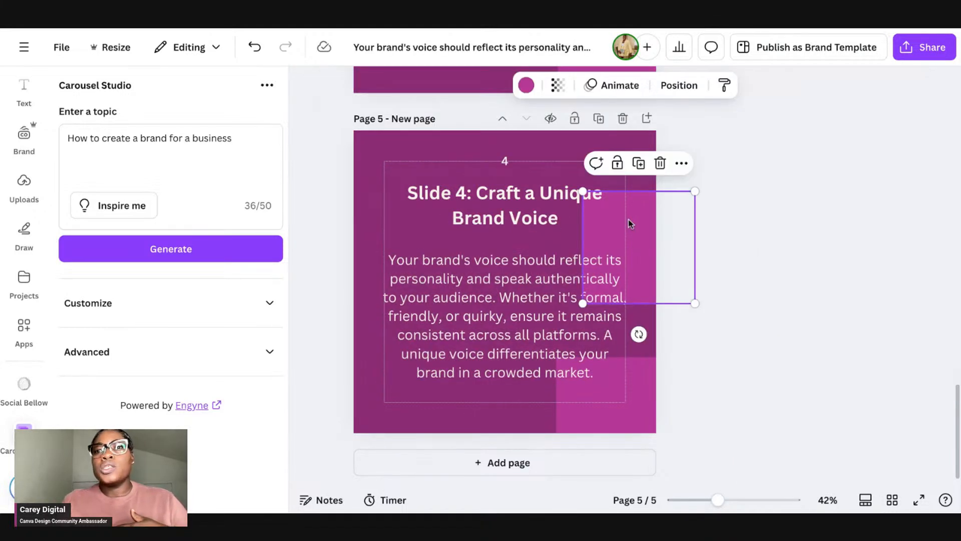
pyautogui.click(572, 150)
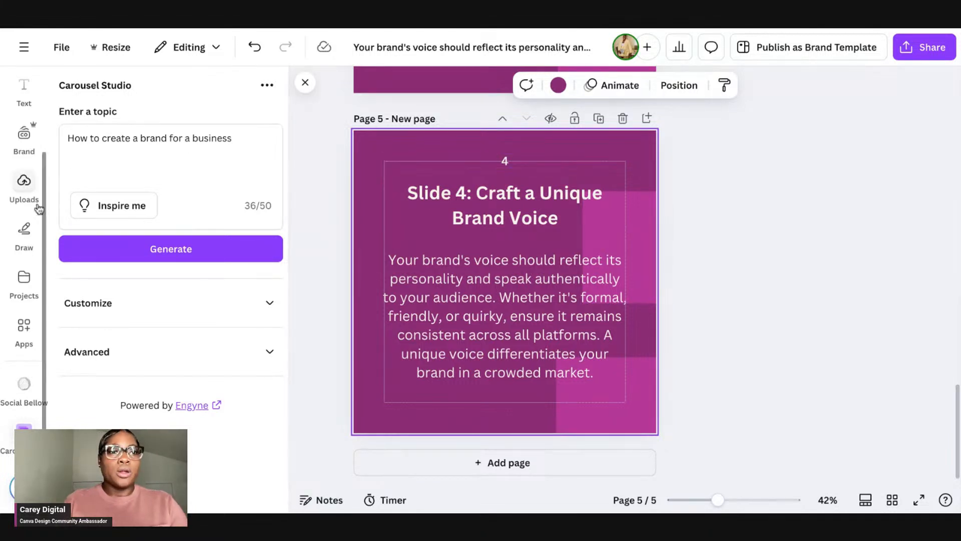
pyautogui.click(33, 134)
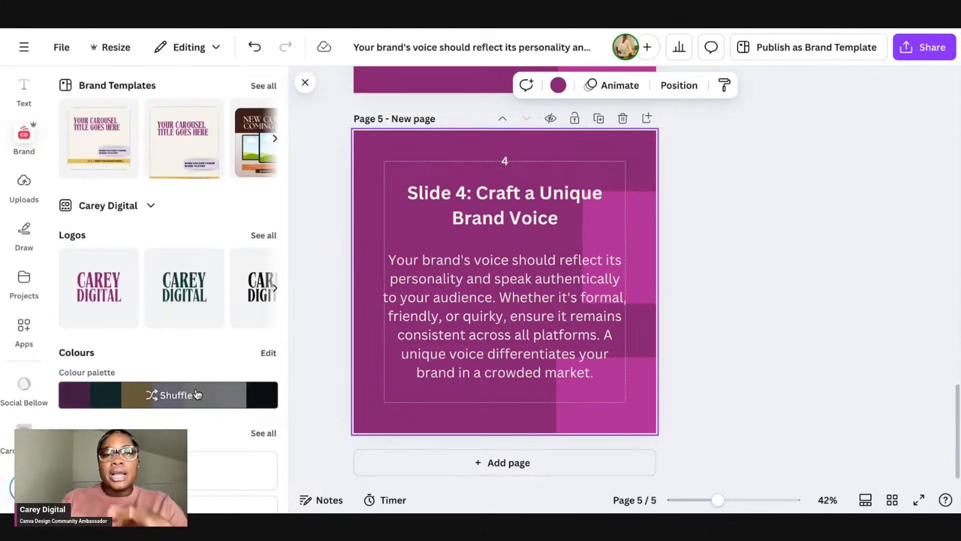
pyautogui.click(197, 394)
pyautogui.click(197, 394)
pyautogui.click(196, 394)
pyautogui.click(197, 394)
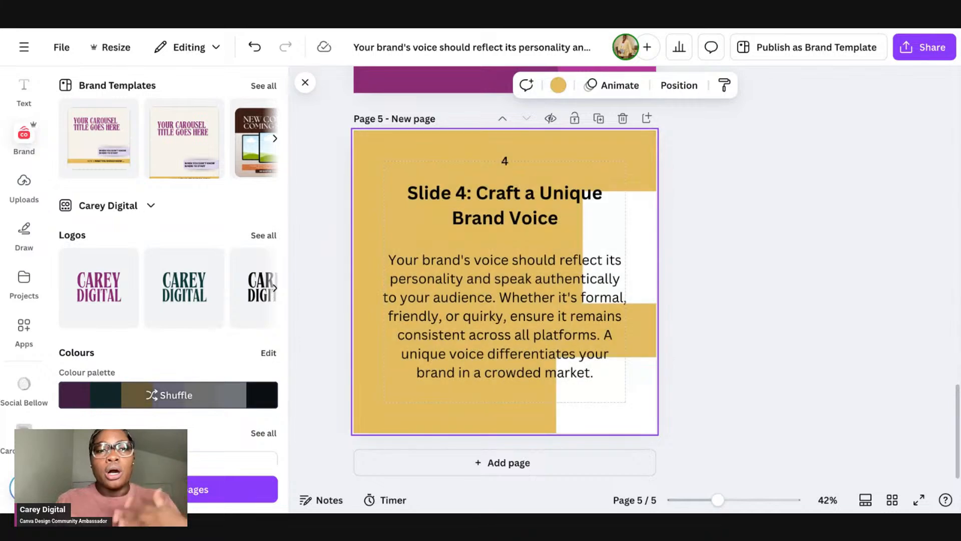
pyautogui.click(197, 394)
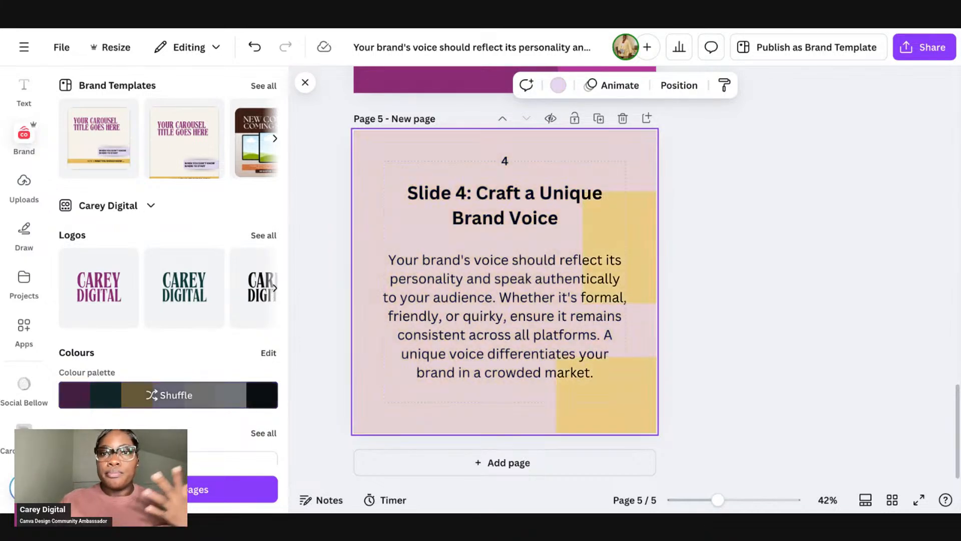
# Step: Resize and move a yellow square into a small accent in slide 4's top-right corner
pyautogui.click(644, 218)
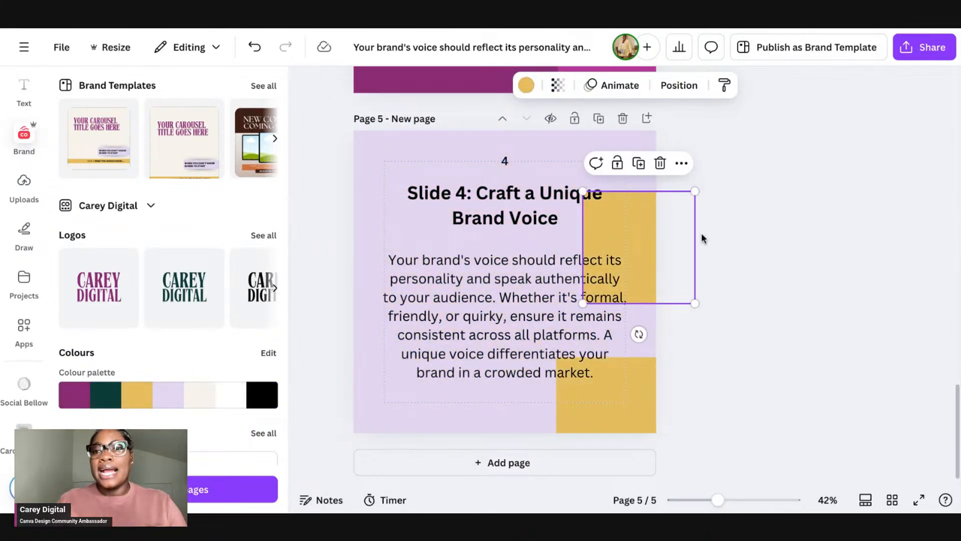
pyautogui.click(673, 270)
pyautogui.click(623, 391)
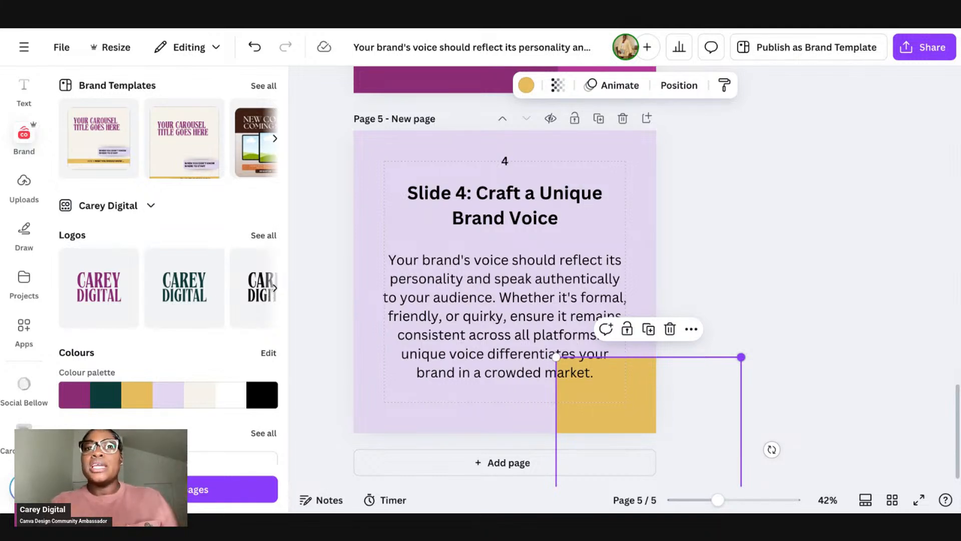
pyautogui.moveTo(741, 357); pyautogui.dragTo(687, 407)
pyautogui.moveTo(627, 420); pyautogui.dragTo(668, 150)
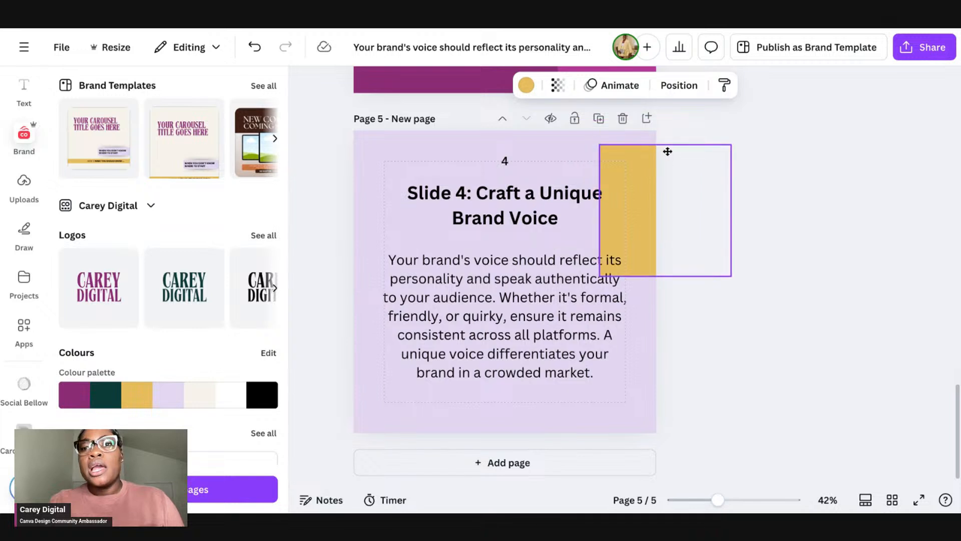
pyautogui.moveTo(732, 277); pyautogui.dragTo(643, 169)
pyautogui.moveTo(658, 130); pyautogui.dragTo(606, 181)
pyautogui.click(686, 199)
# Step: Delete the "Slide 4:" prefix from slide 4's title
pyautogui.scroll(1, 687, 200)
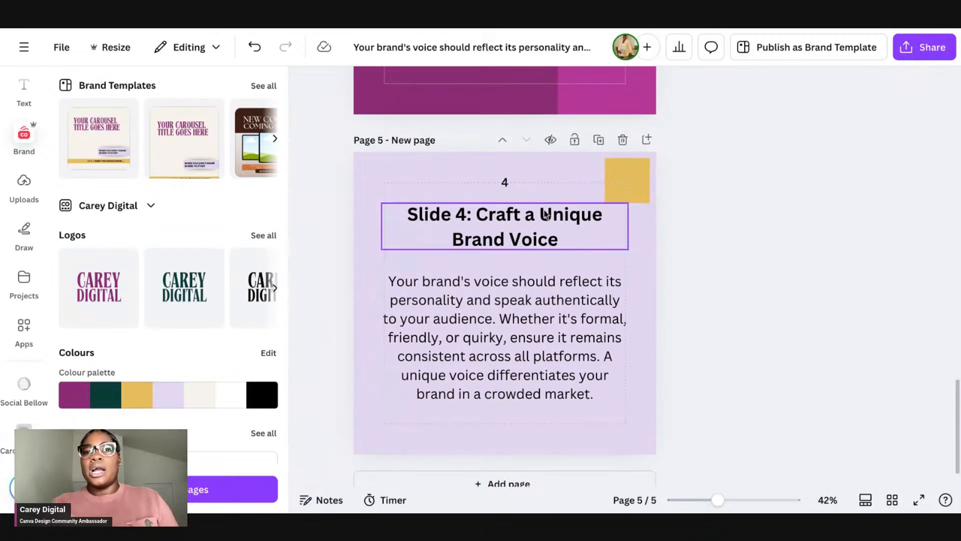
pyautogui.click(492, 217)
pyautogui.click(477, 215)
pyautogui.moveTo(477, 219); pyautogui.dragTo(382, 217)
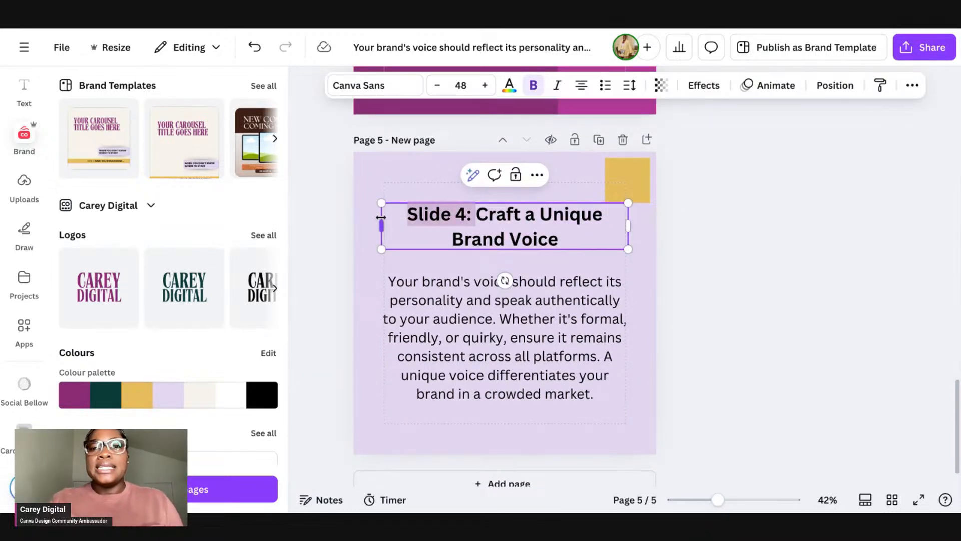
pyautogui.press('BackSpace')
# Step: Resize slide 4's title box to one line and move it slightly down
pyautogui.click(683, 260)
pyautogui.click(627, 222)
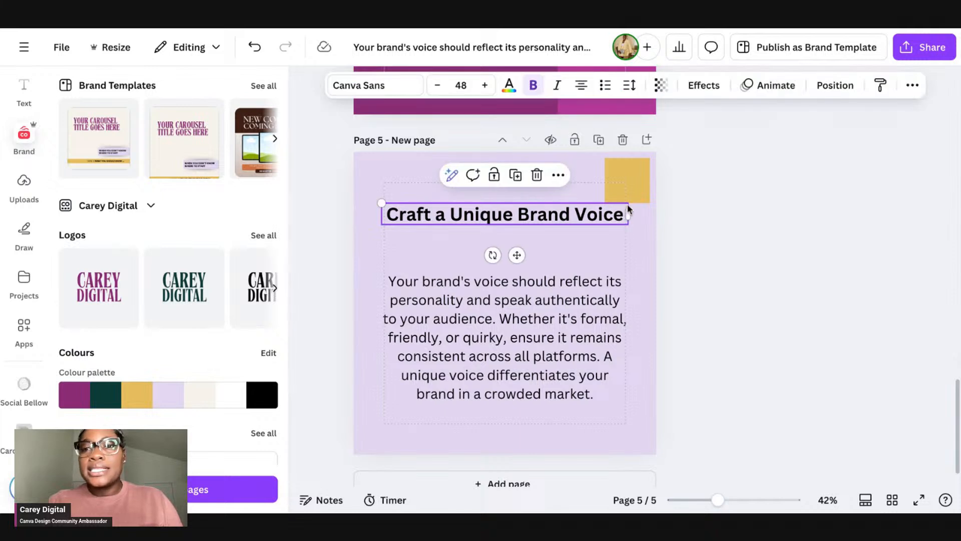
pyautogui.moveTo(628, 224); pyautogui.dragTo(605, 225)
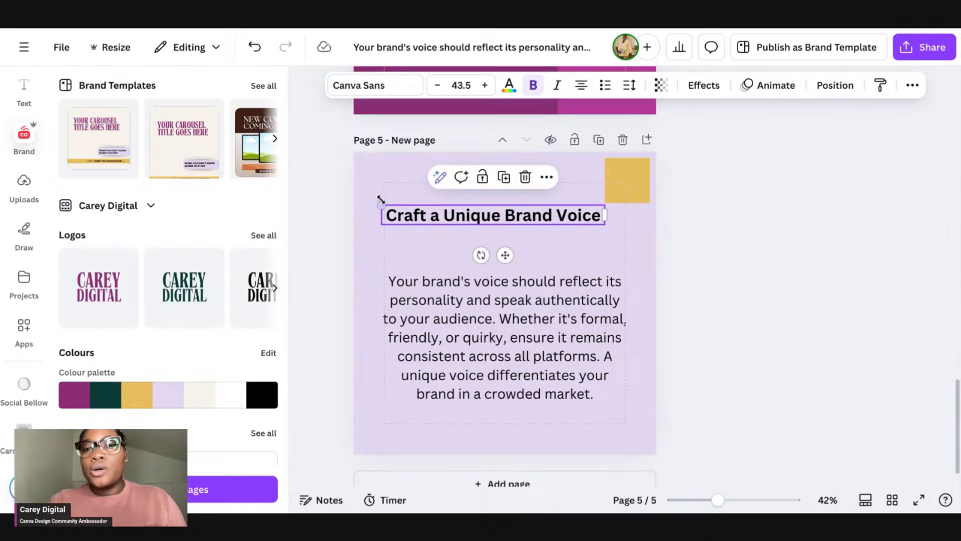
pyautogui.moveTo(381, 205); pyautogui.dragTo(411, 207)
pyautogui.click(603, 247)
pyautogui.click(549, 219)
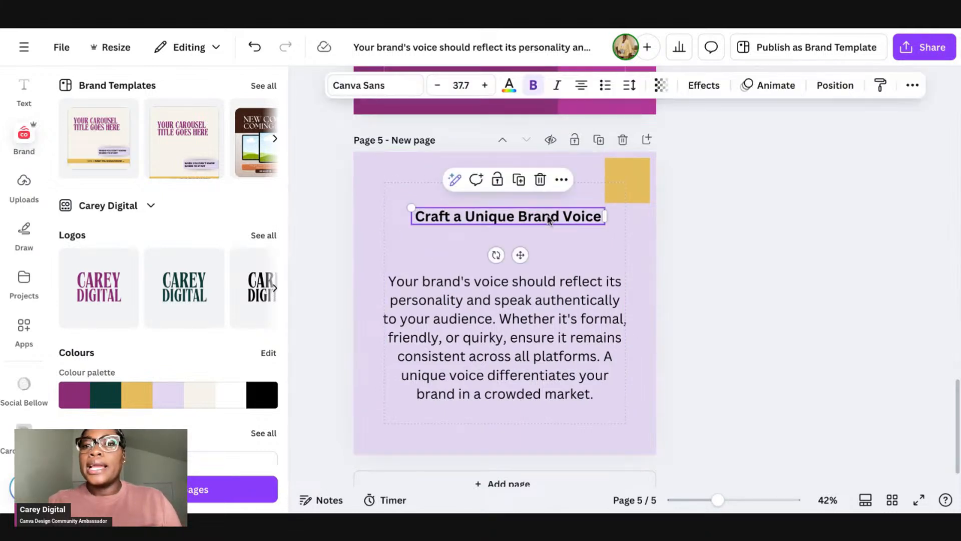
pyautogui.moveTo(548, 220); pyautogui.dragTo(549, 234)
# Step: Delete the page number 4 above slide 4's title
pyautogui.click(581, 340)
pyautogui.click(506, 184)
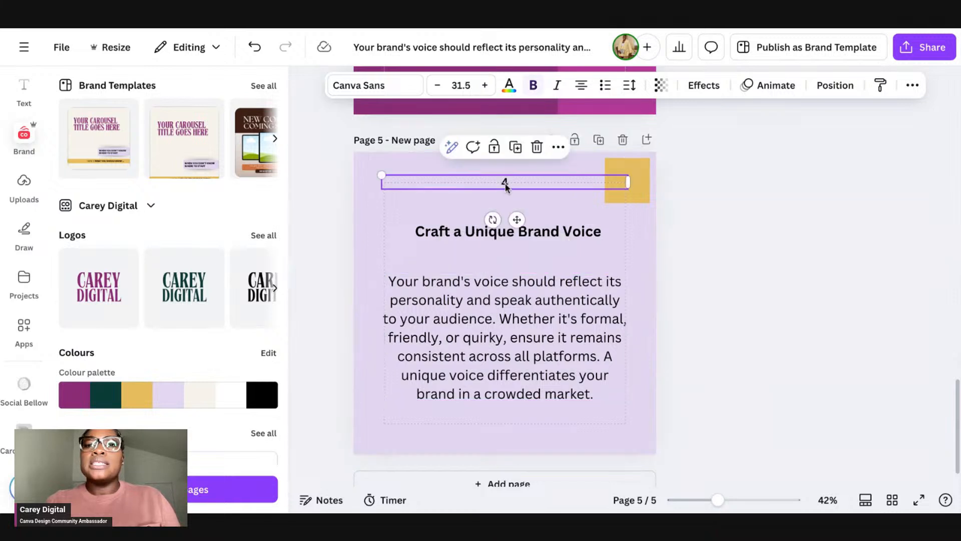
pyautogui.press('Delete')
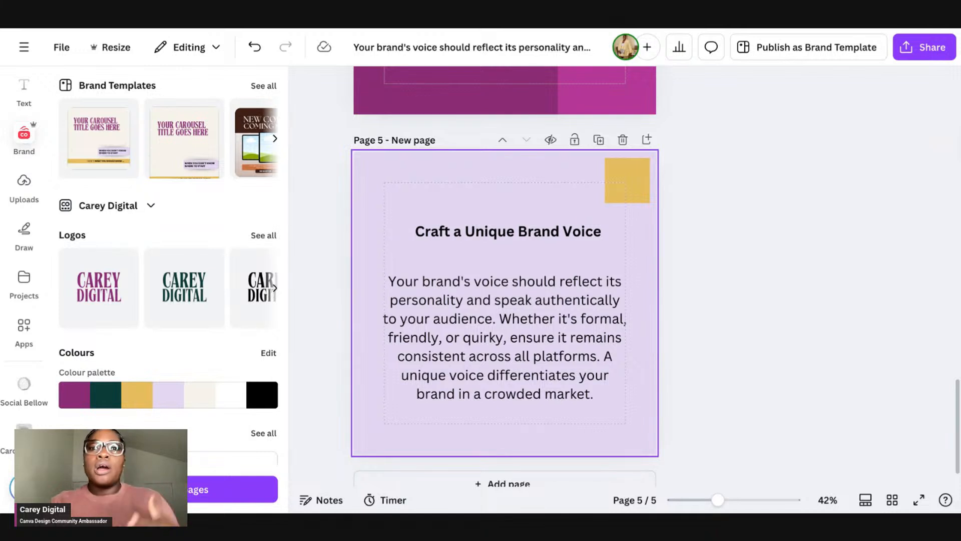
# Step: Change slide 4's title font to Poppins and reduce its size to 35.7
pyautogui.click(508, 231)
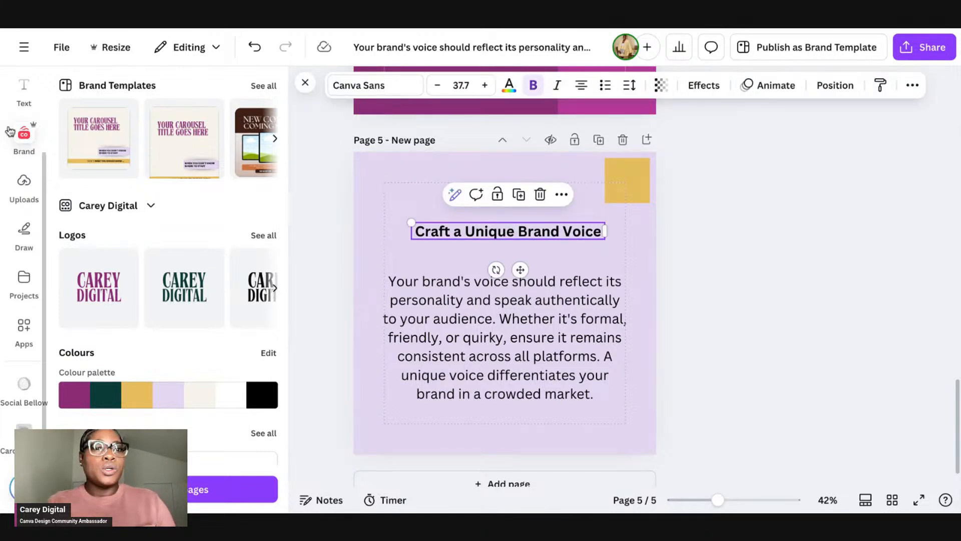
pyautogui.scroll(-5, 142, 312)
pyautogui.click(386, 93)
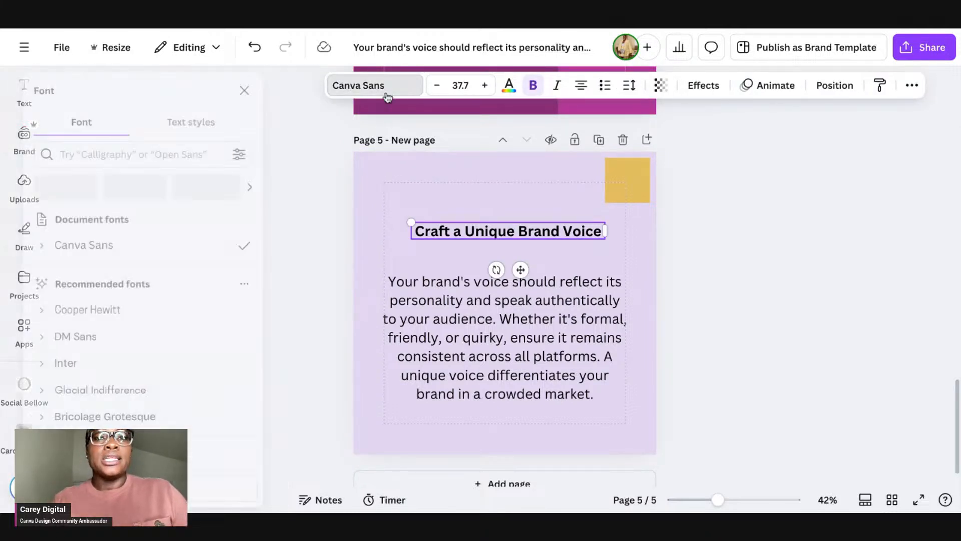
pyautogui.scroll(-6, 183, 279)
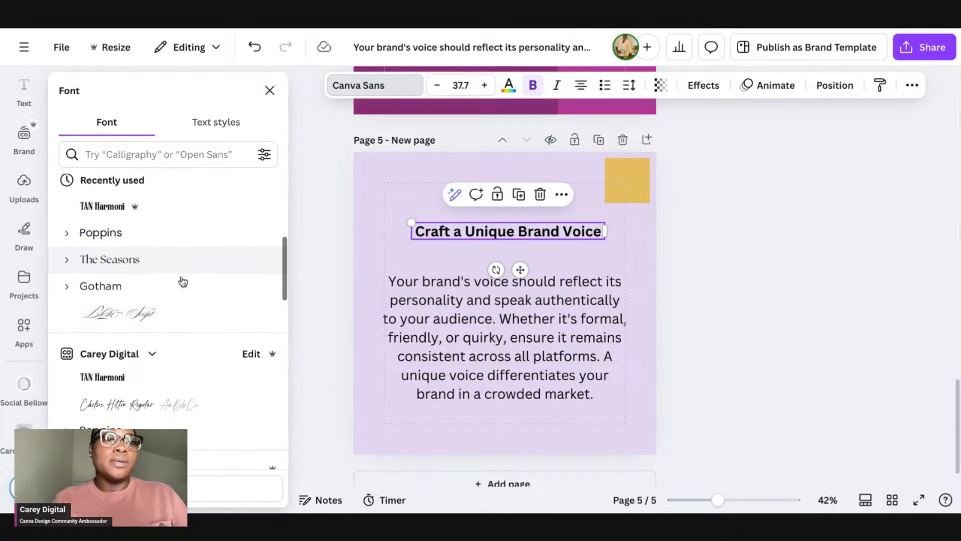
pyautogui.click(150, 228)
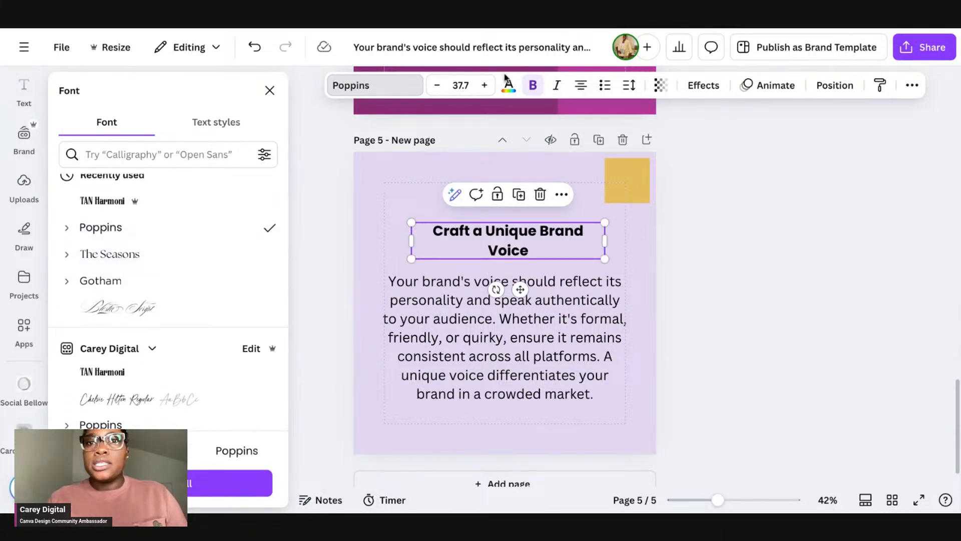
pyautogui.click(437, 85)
pyautogui.click(437, 85)
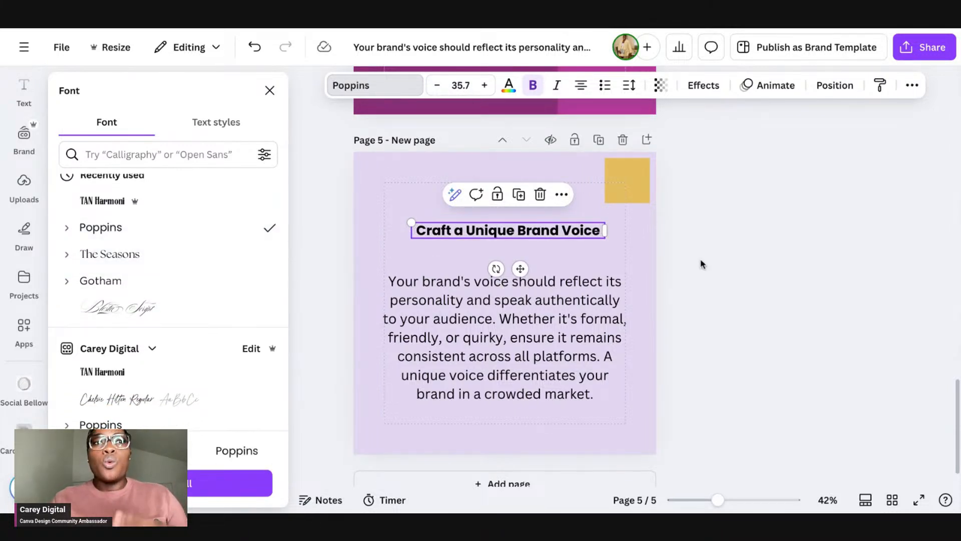
pyautogui.click(696, 266)
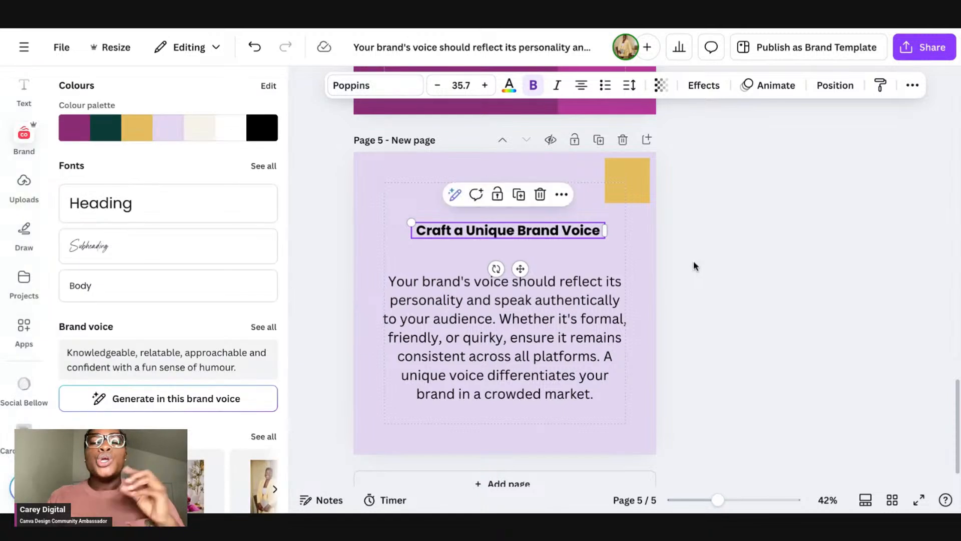
# Step: Scroll between slides 3 and 4 to compare the restyled slide with the original design
pyautogui.scroll(1, 694, 264)
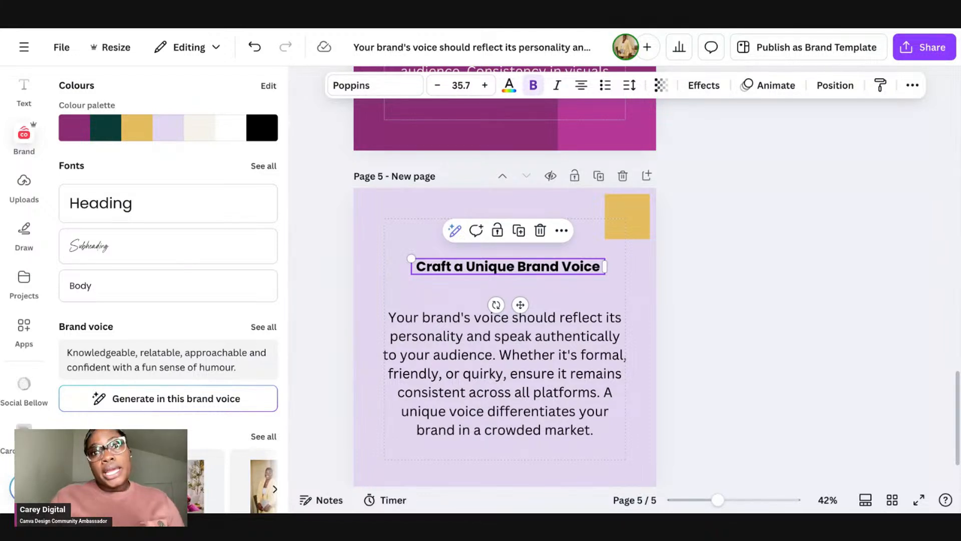
pyautogui.scroll(-1, 622, 276)
pyautogui.scroll(-1, 551, 317)
pyautogui.click(551, 317)
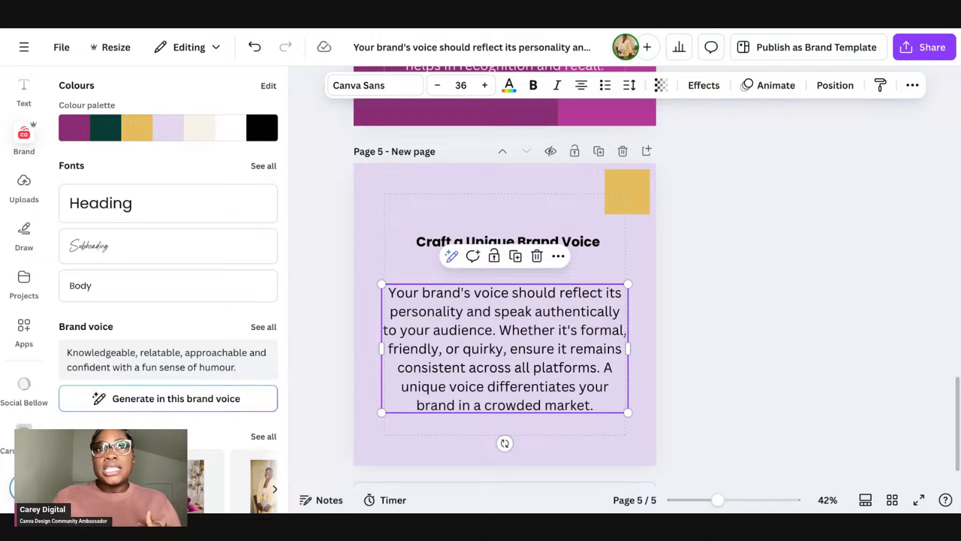
pyautogui.scroll(3, 604, 293)
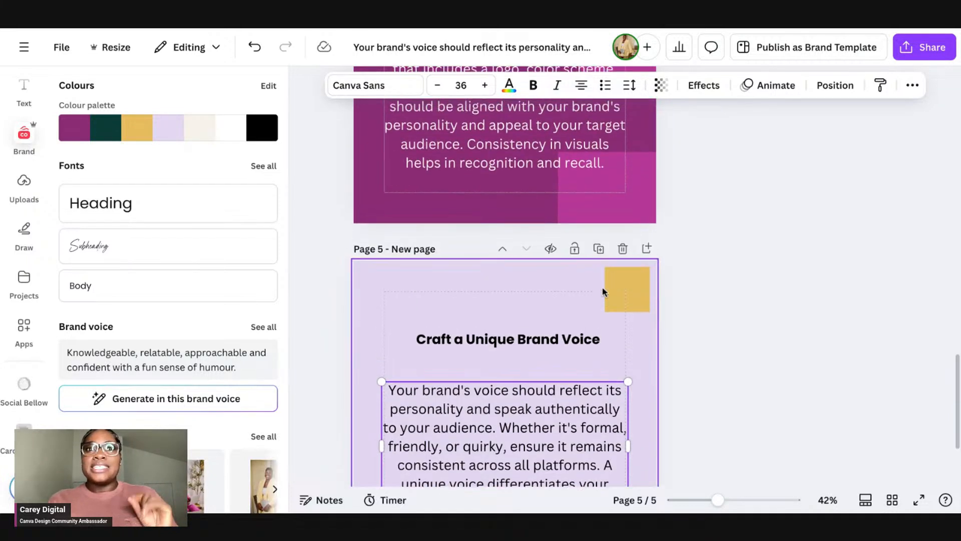
pyautogui.scroll(2, 603, 290)
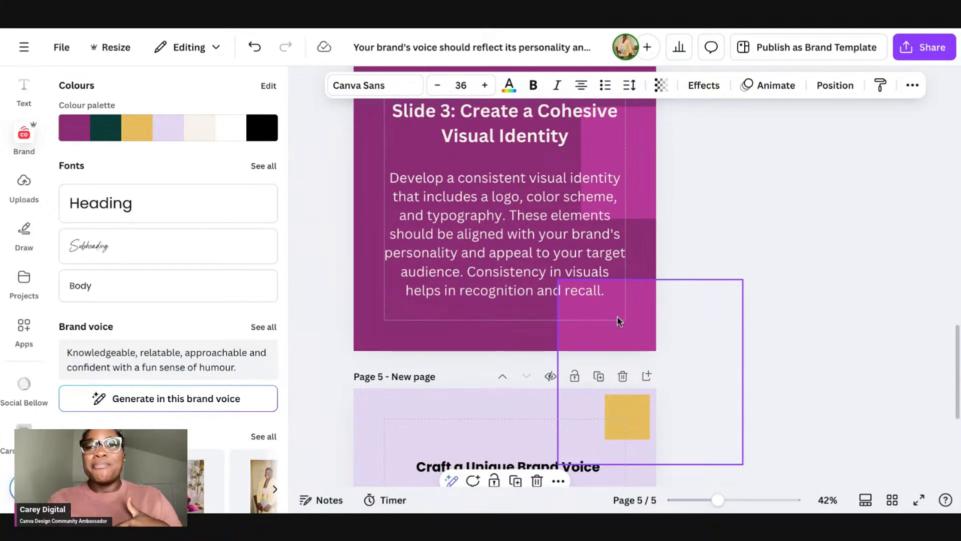
pyautogui.click(608, 308)
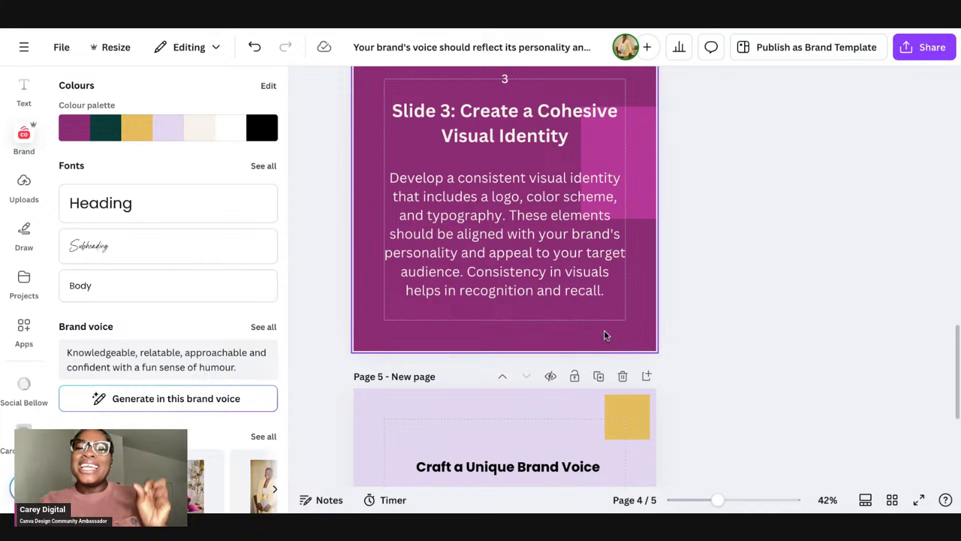
pyautogui.scroll(-5, 599, 313)
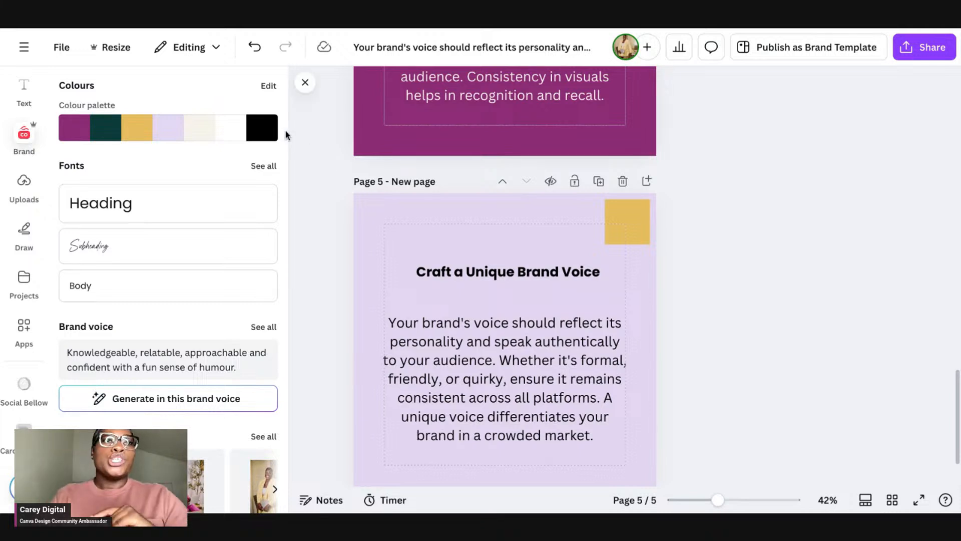
# Step: Copy and resize the design to Instagram Post (4:5) and open the new 1080 × 1350 px copy
pyautogui.click(115, 59)
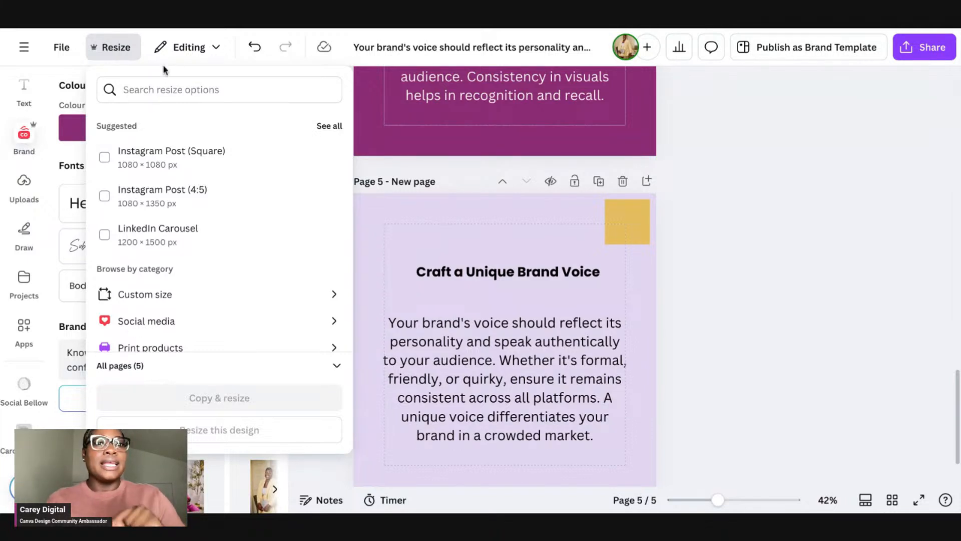
pyautogui.click(195, 86)
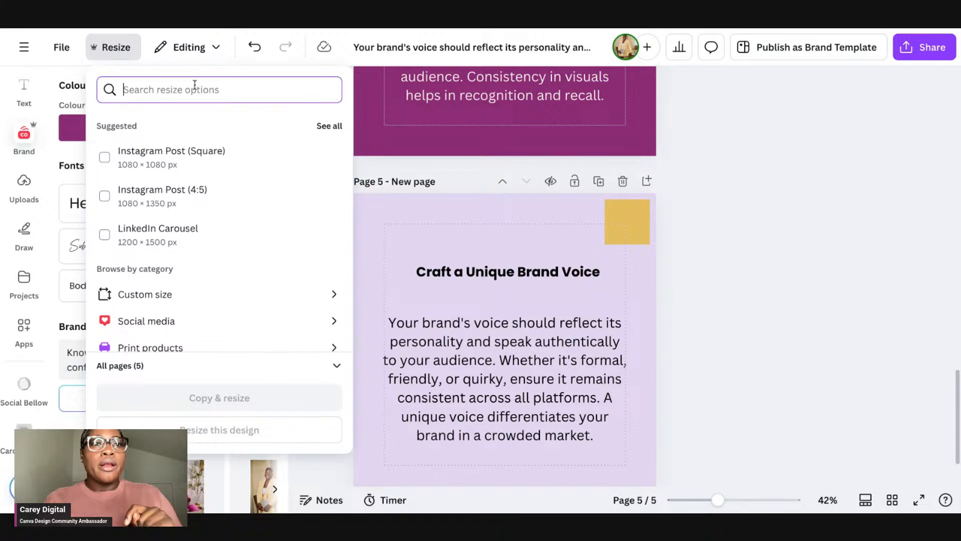
pyautogui.write('instagram')
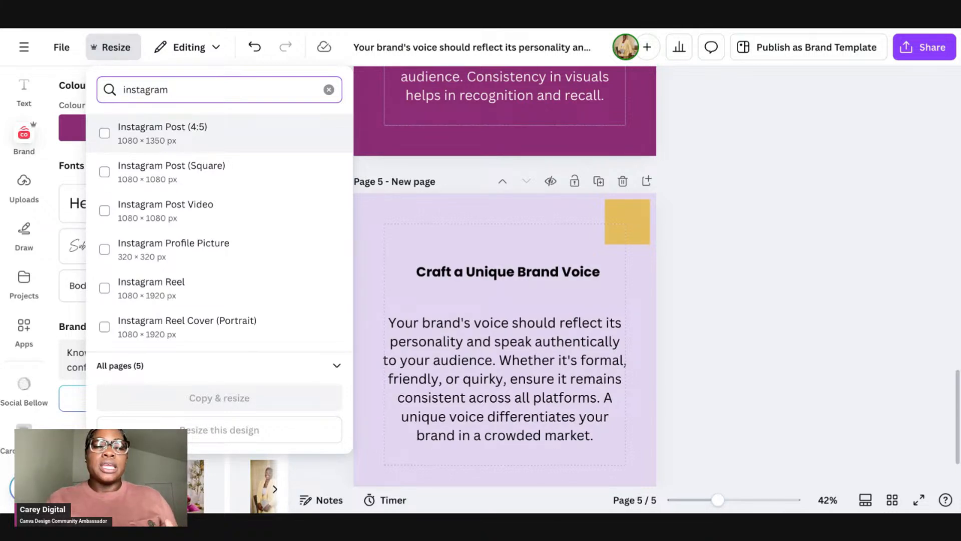
pyautogui.click(104, 133)
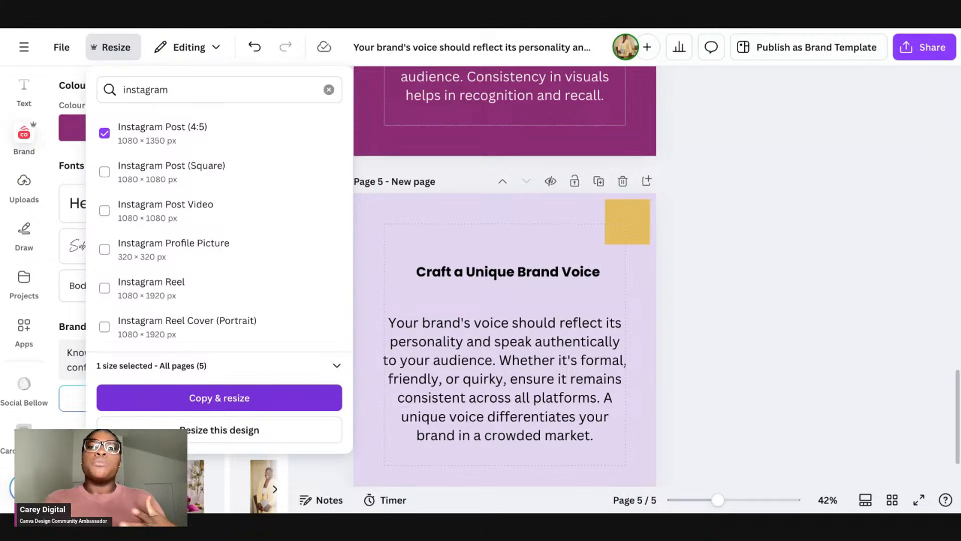
pyautogui.click(244, 410)
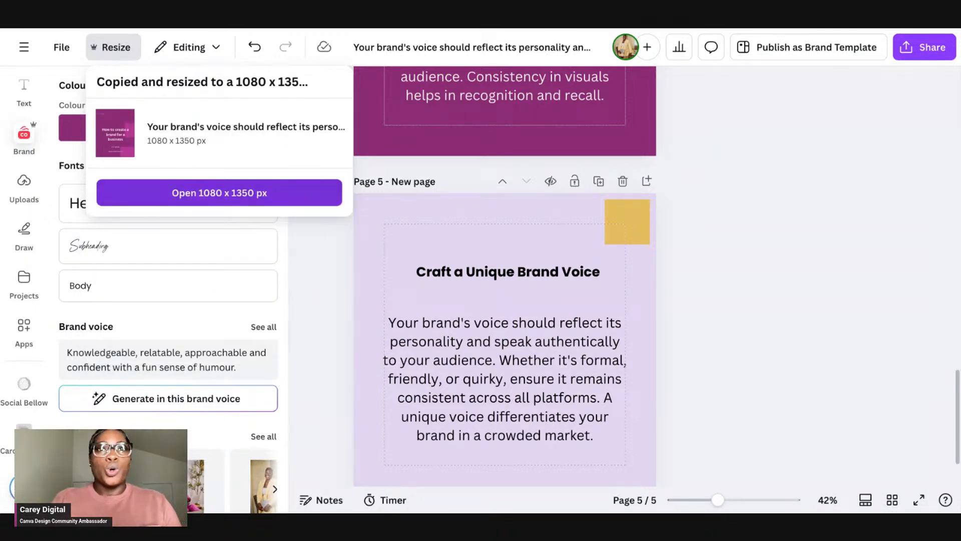
pyautogui.click(219, 193)
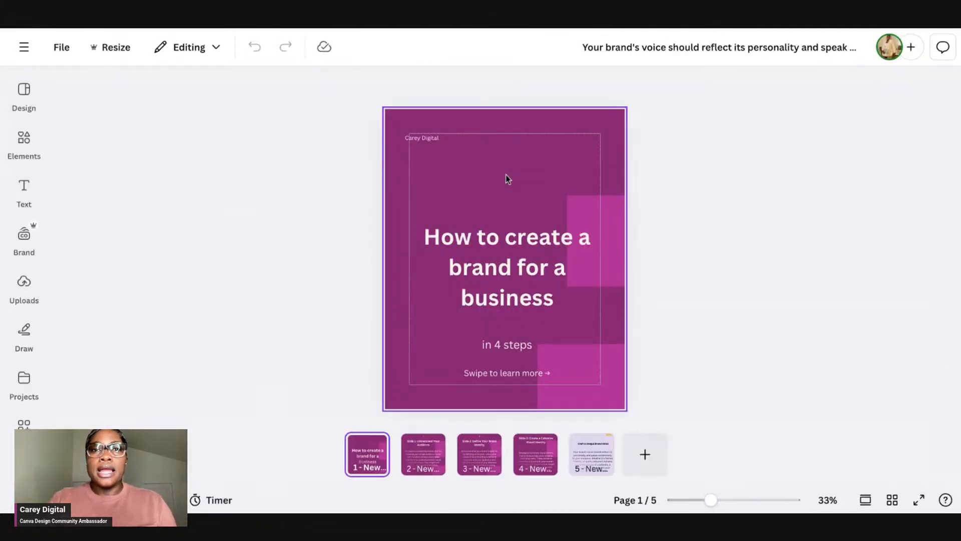
# Step: Select and nudge the small Carey Digital text on the resized title page
pyautogui.scroll(-3, 506, 175)
pyautogui.scroll(3, 511, 210)
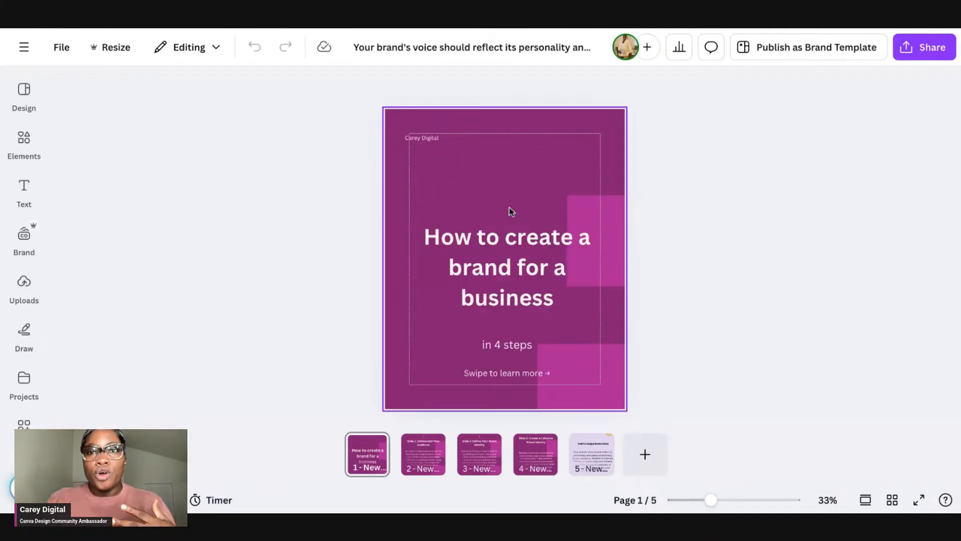
pyautogui.click(377, 444)
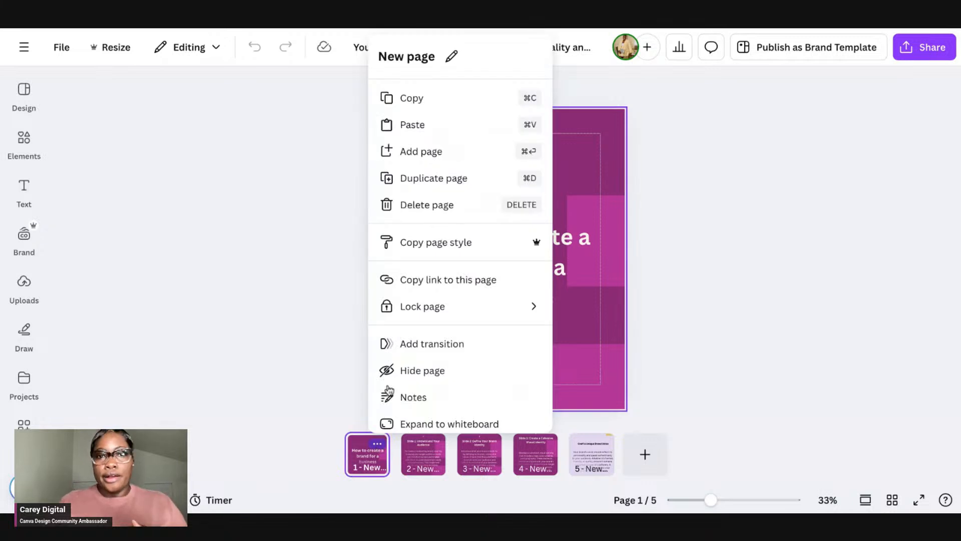
pyautogui.press('Escape')
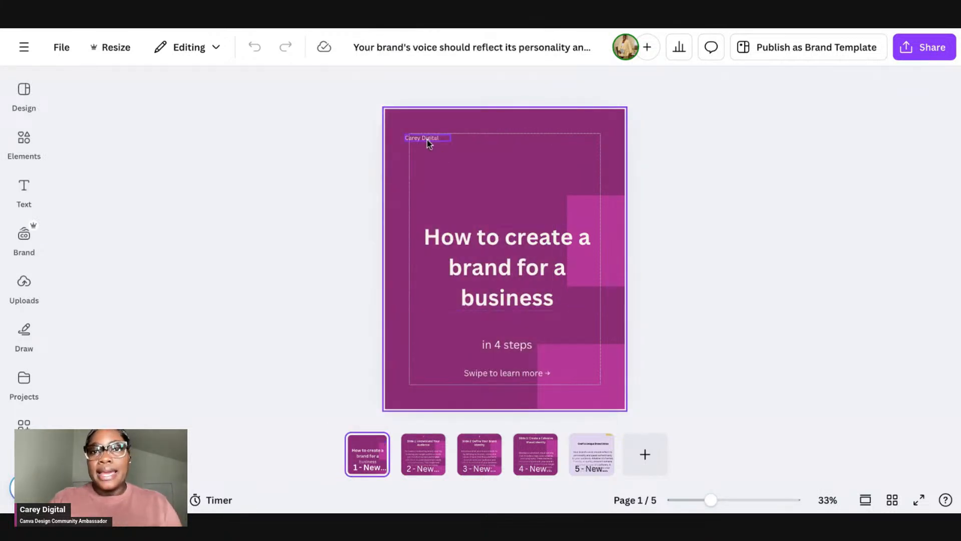
pyautogui.click(432, 121)
pyautogui.moveTo(431, 123); pyautogui.dragTo(431, 128)
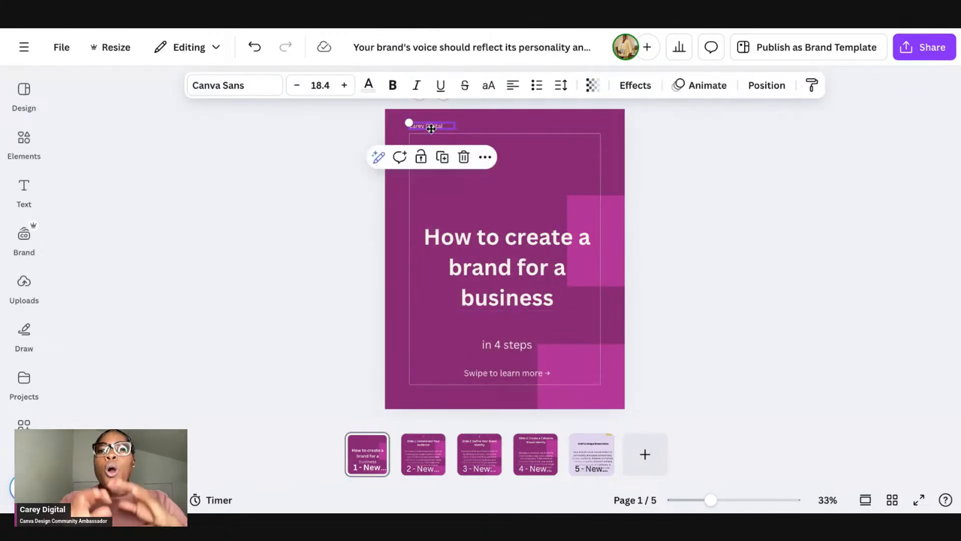
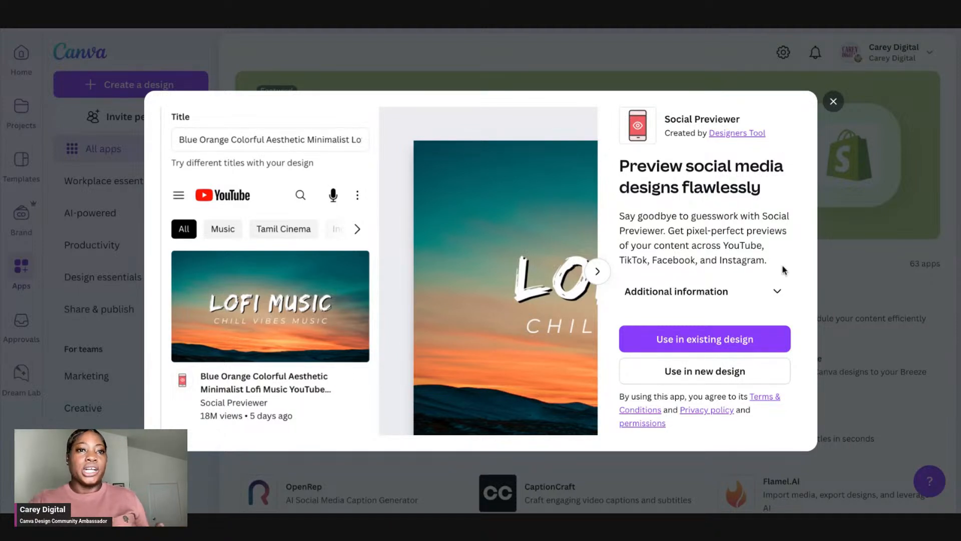
# Step: Use the Social Previewer app in a new Instagram Reel design
pyautogui.click(720, 387)
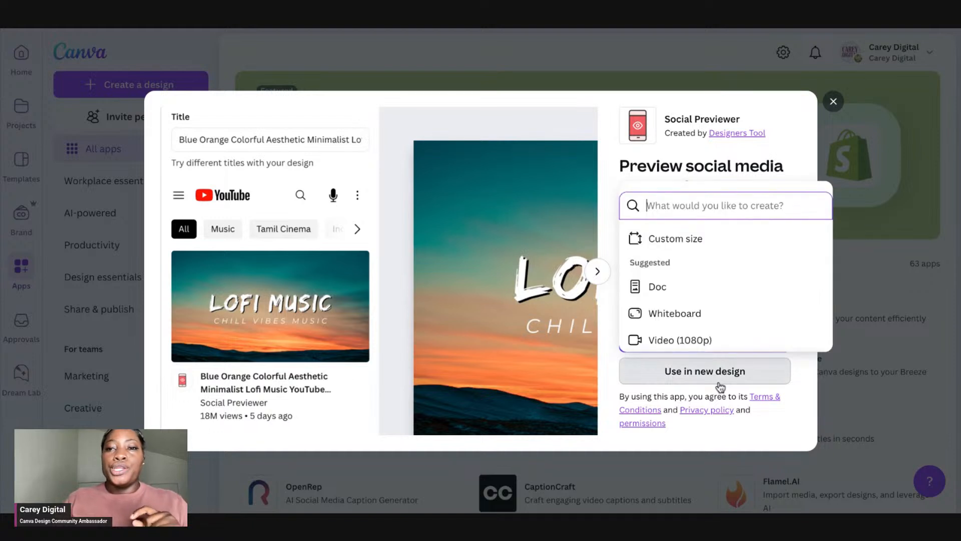
pyautogui.write('isntag')
pyautogui.press('BackSpace')
pyautogui.press('BackSpace')
pyautogui.press('BackSpace')
pyautogui.press('BackSpace')
pyautogui.press('BackSpace')
pyautogui.press('BackSpace')
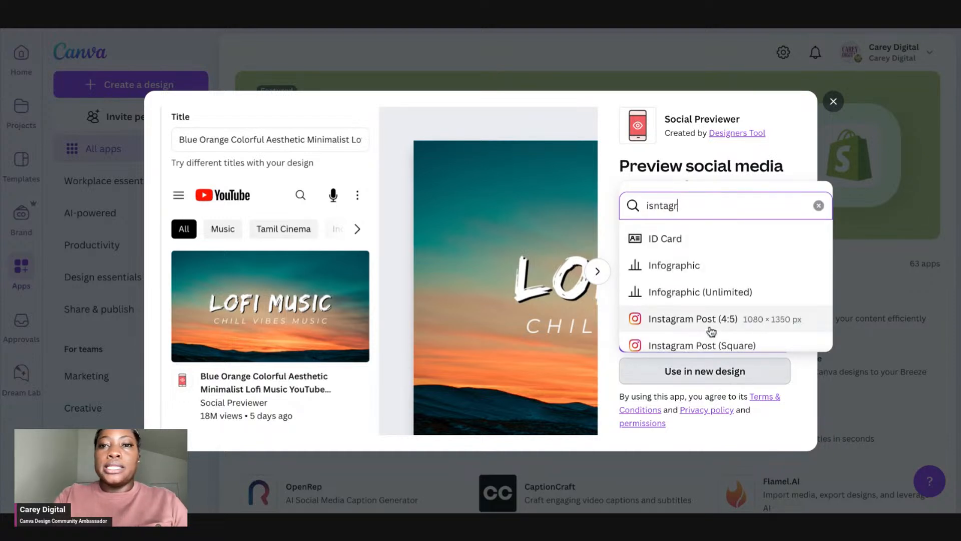
pyautogui.write('instagram reel')
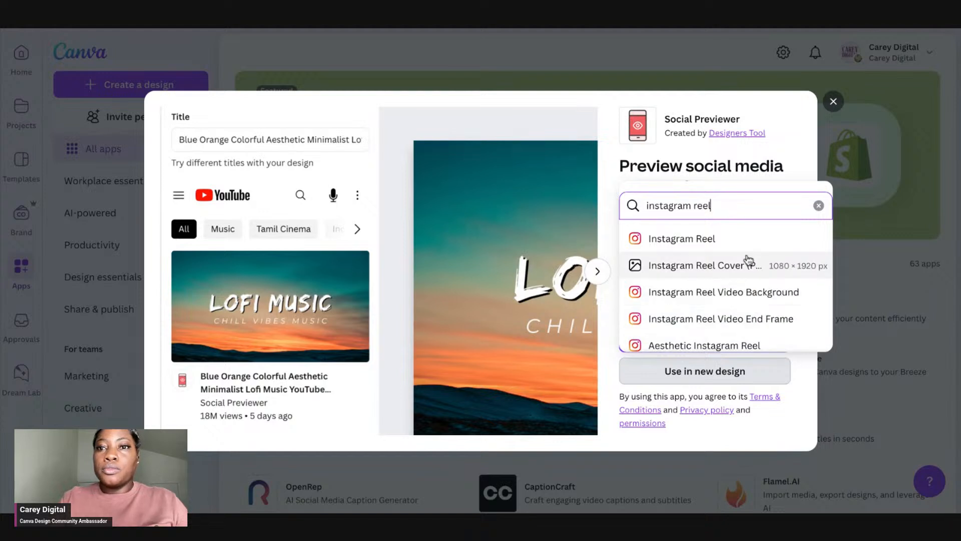
pyautogui.click(736, 239)
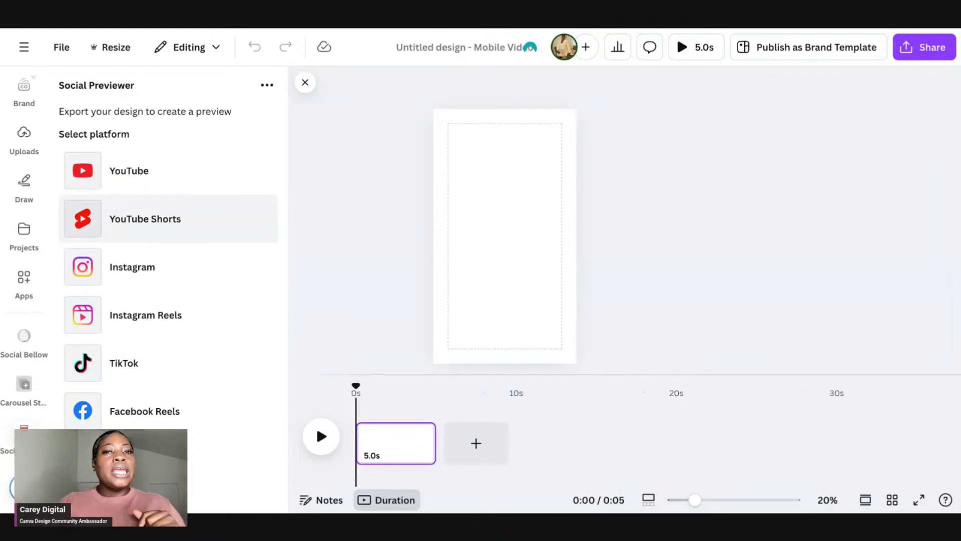
# Step: Search your projects for reel designs and add the DAY 3: Reel video to the blank page
pyautogui.click(498, 184)
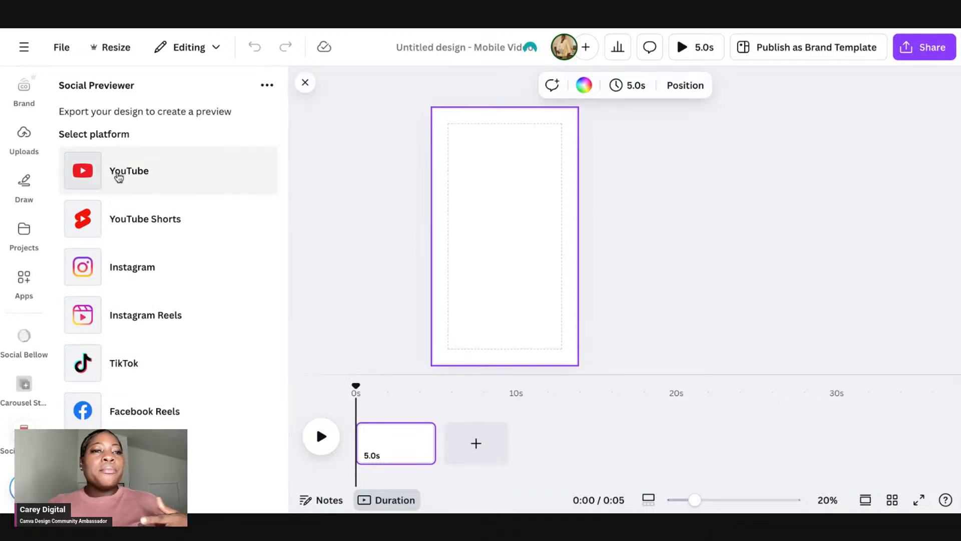
pyautogui.click(23, 230)
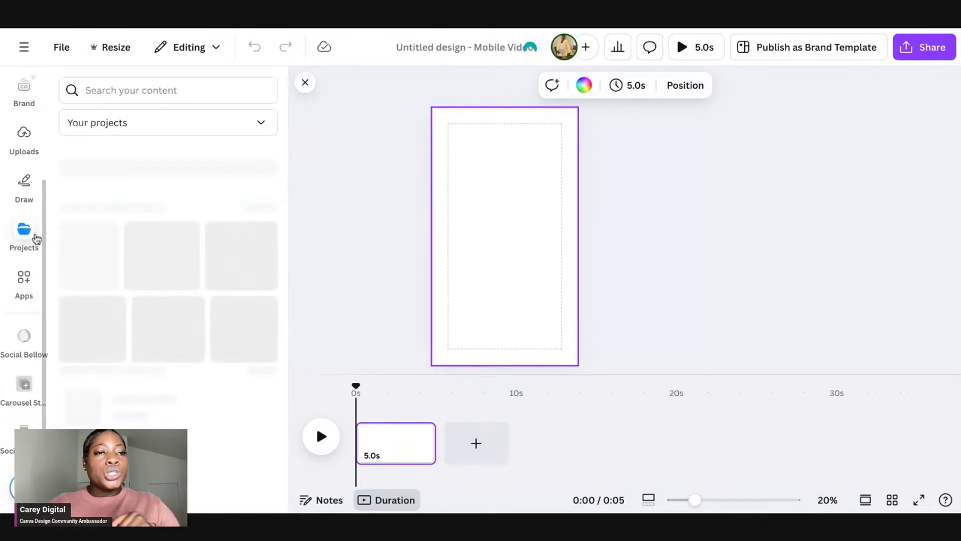
pyautogui.scroll(-3, 137, 272)
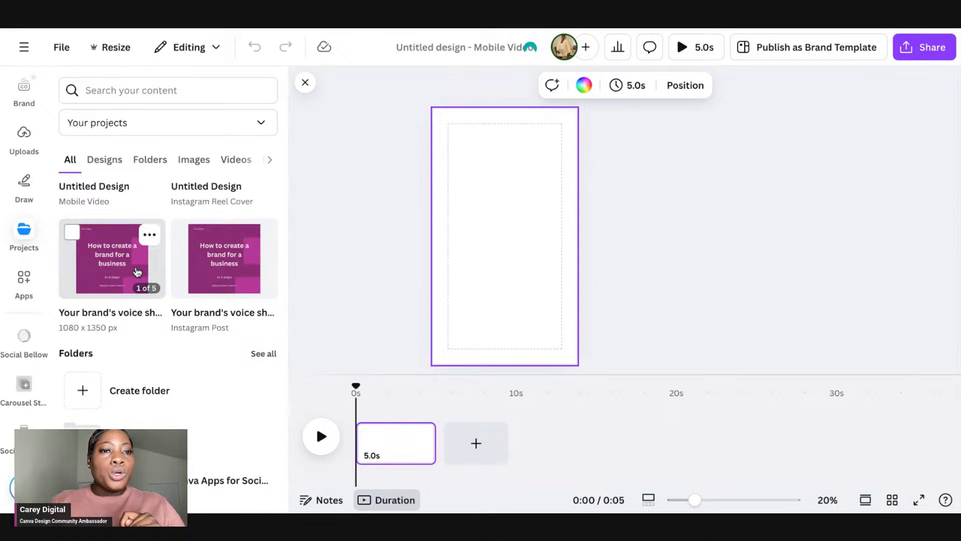
pyautogui.click(149, 90)
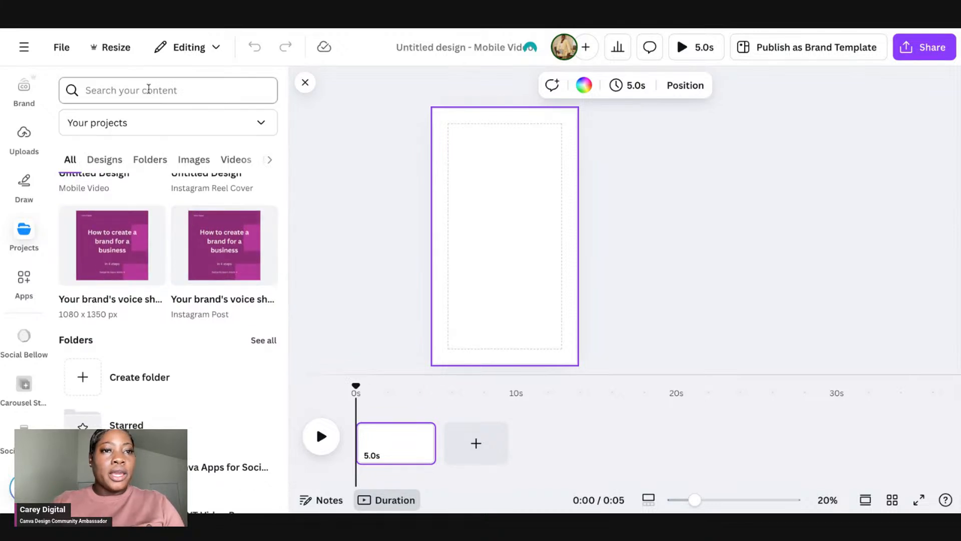
pyautogui.write('reel')
pyautogui.press('Return')
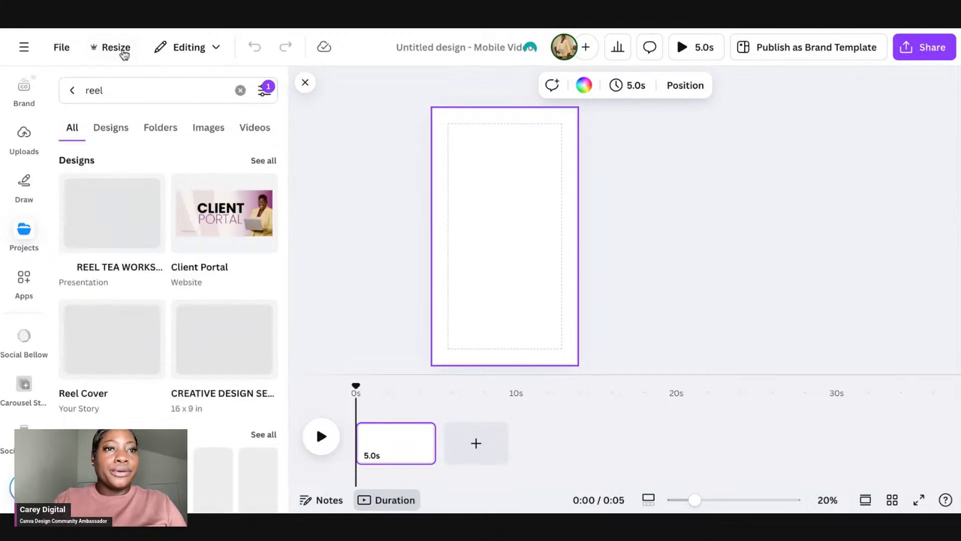
pyautogui.click(117, 128)
pyautogui.scroll(-8, 174, 262)
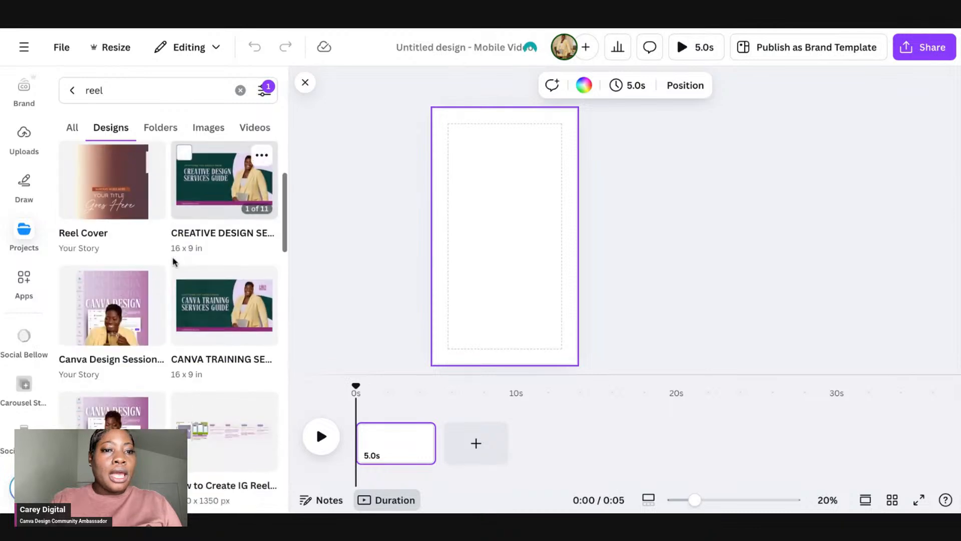
pyautogui.scroll(-1, 174, 262)
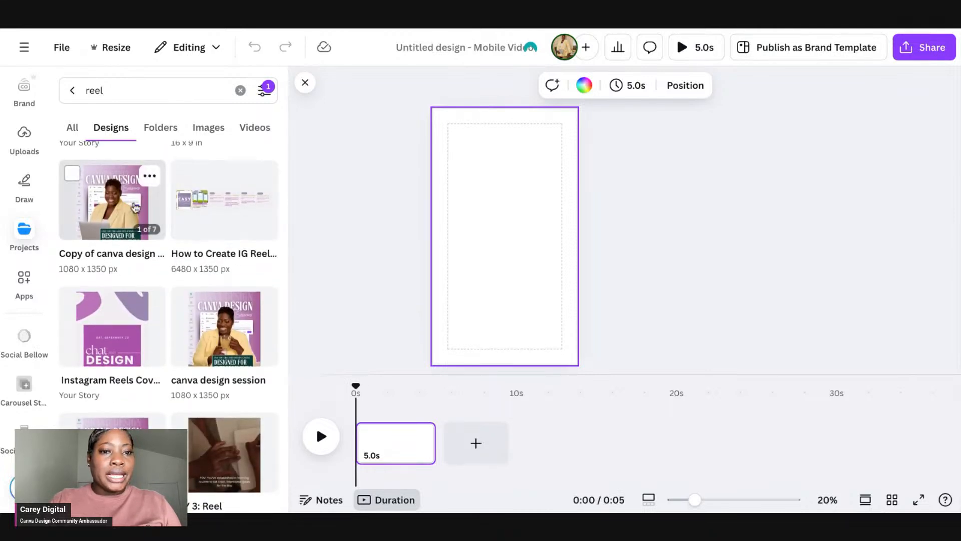
pyautogui.scroll(-2, 135, 208)
pyautogui.scroll(-3, 136, 207)
pyautogui.click(224, 261)
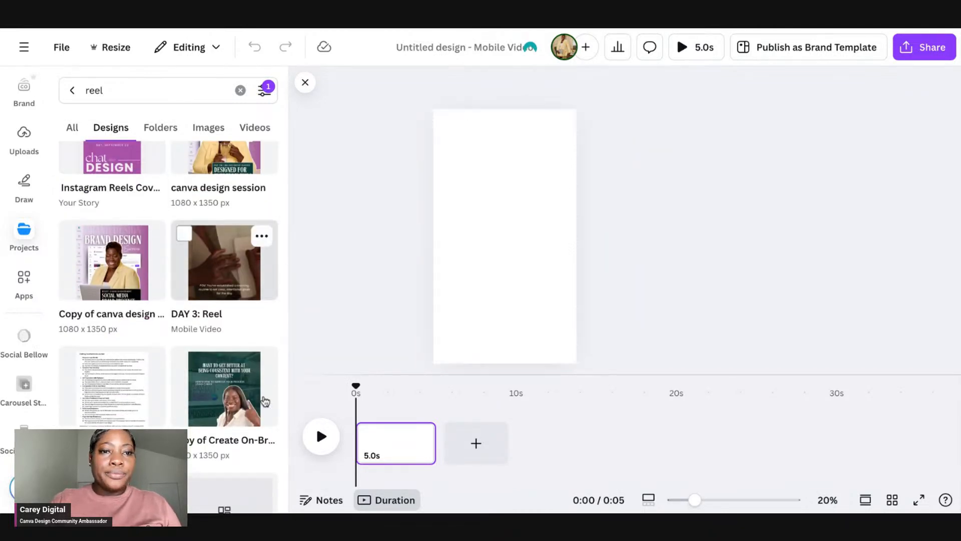
pyautogui.click(298, 253)
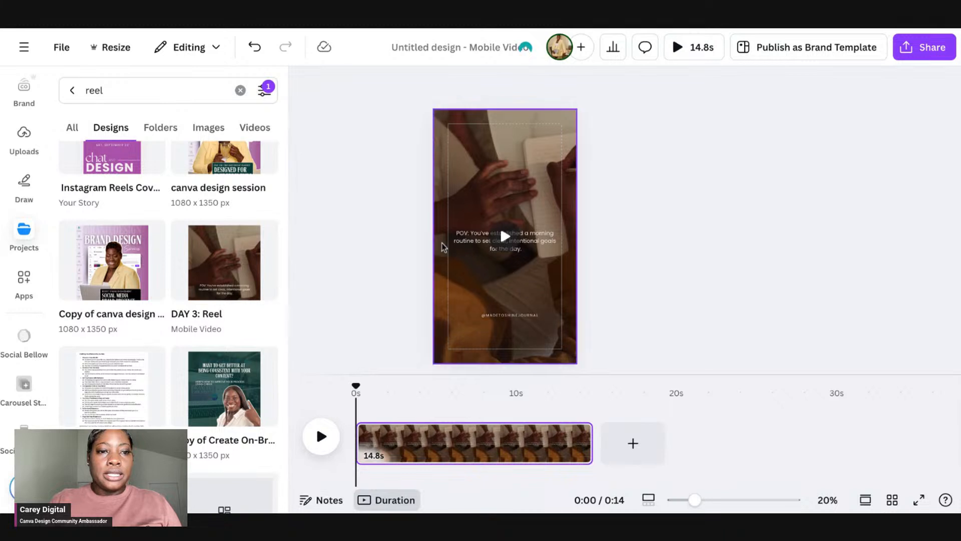
# Step: Export the video in Social Previewer to preview it as an Instagram Reel
pyautogui.click(24, 435)
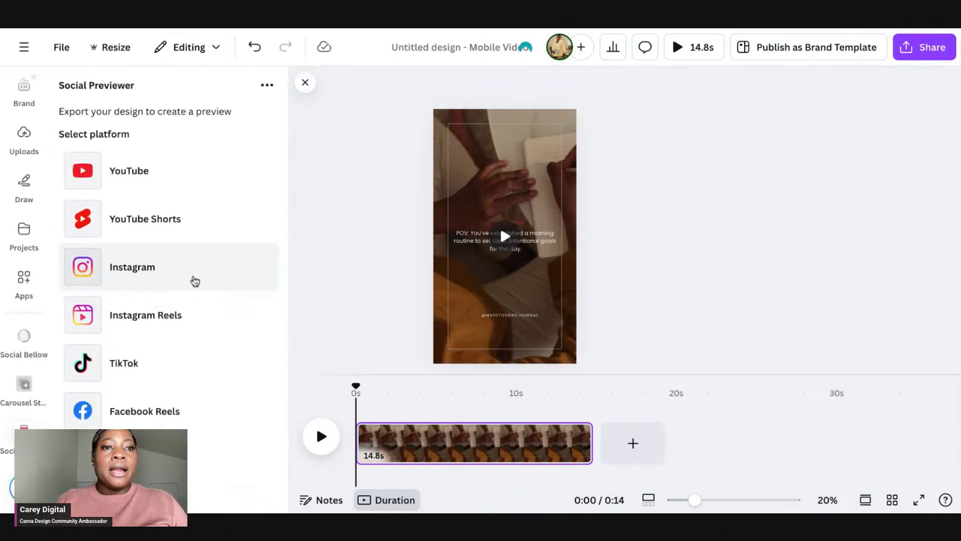
pyautogui.click(187, 311)
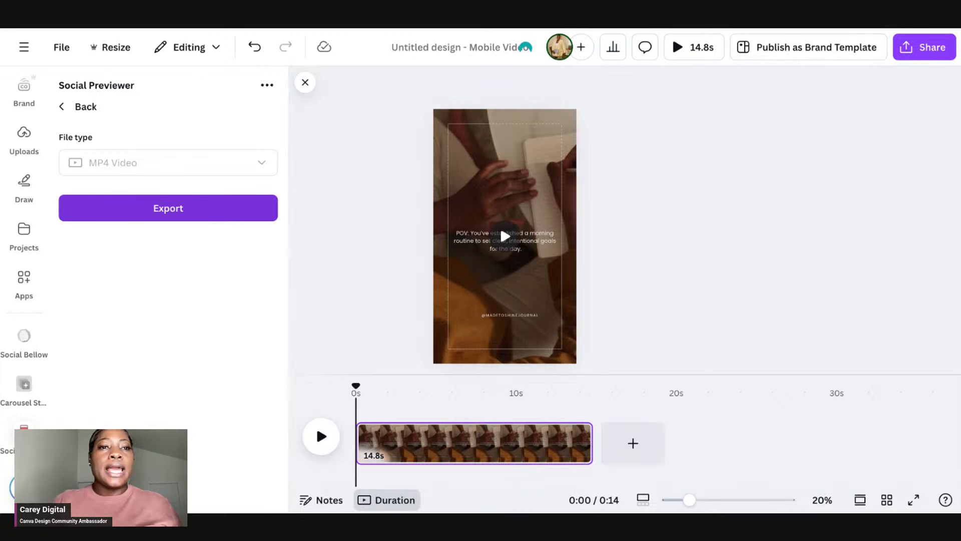
pyautogui.click(168, 209)
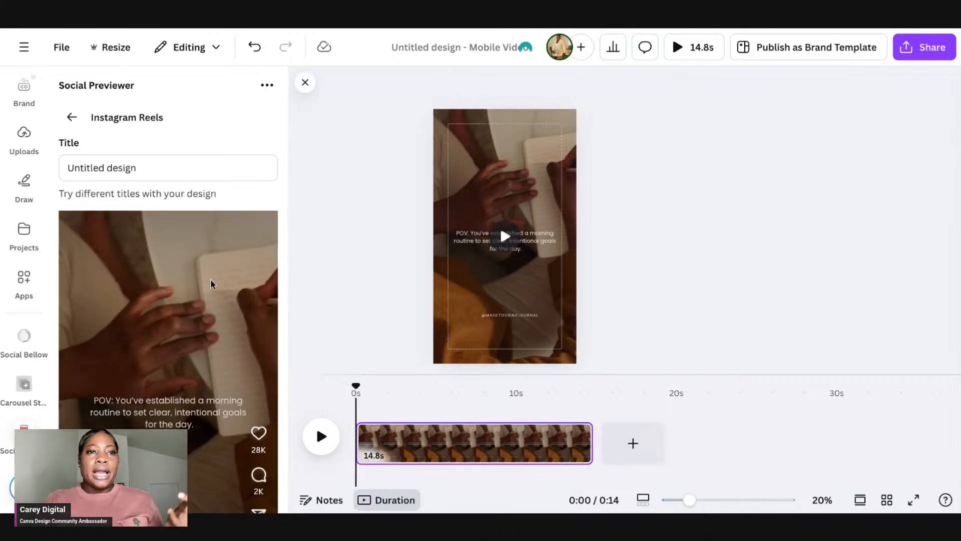
# Step: Review the Instagram Reels preview and scrub through the video timeline
pyautogui.scroll(-1, 212, 280)
pyautogui.scroll(-1, 212, 283)
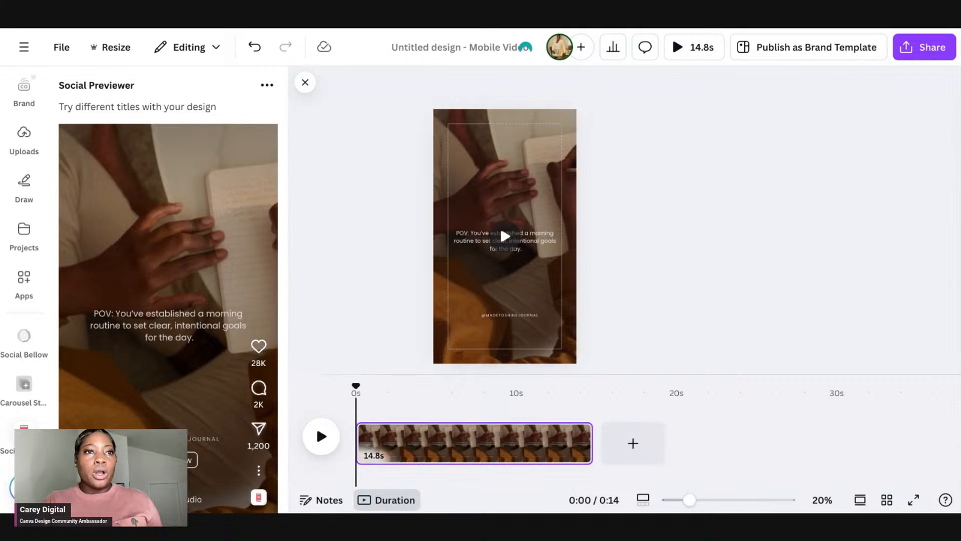
pyautogui.scroll(2, 212, 284)
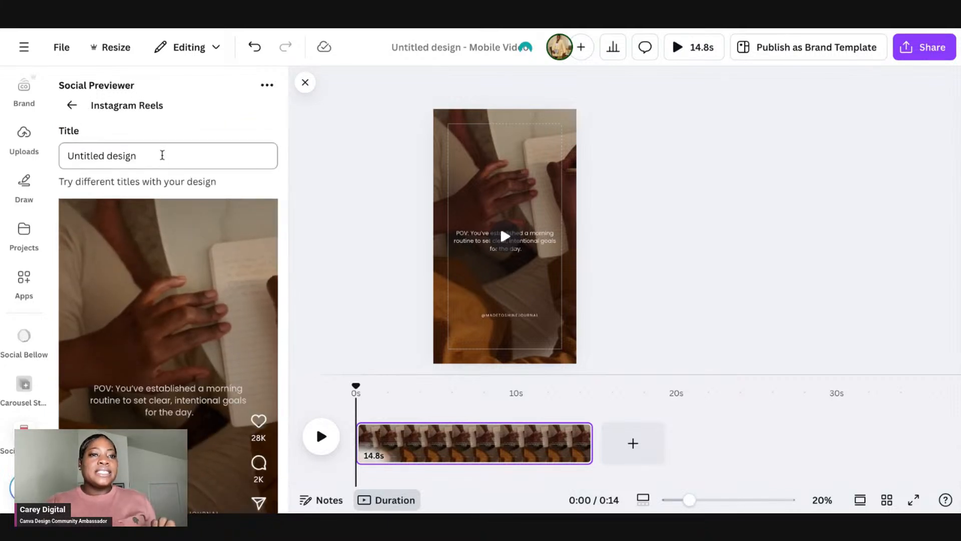
pyautogui.scroll(-3, 163, 190)
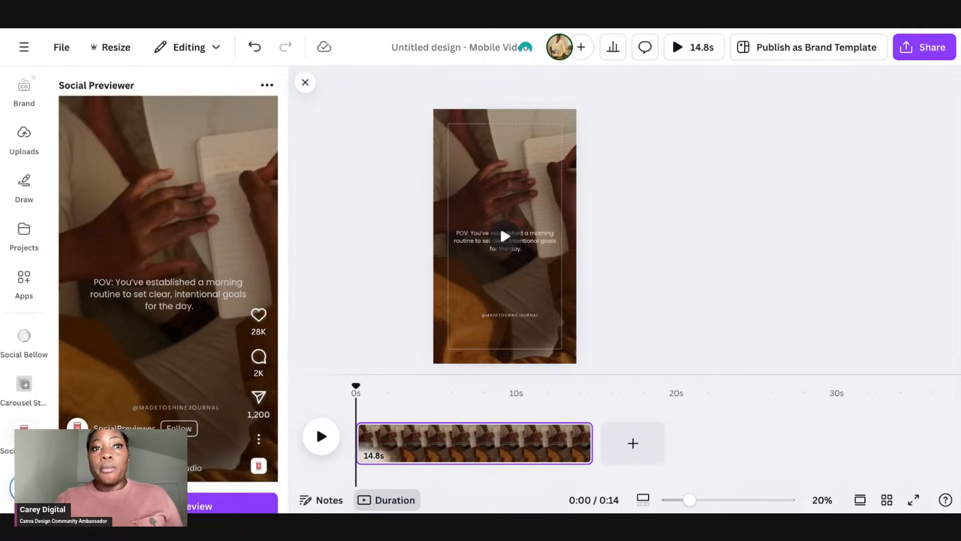
pyautogui.scroll(-1, 168, 300)
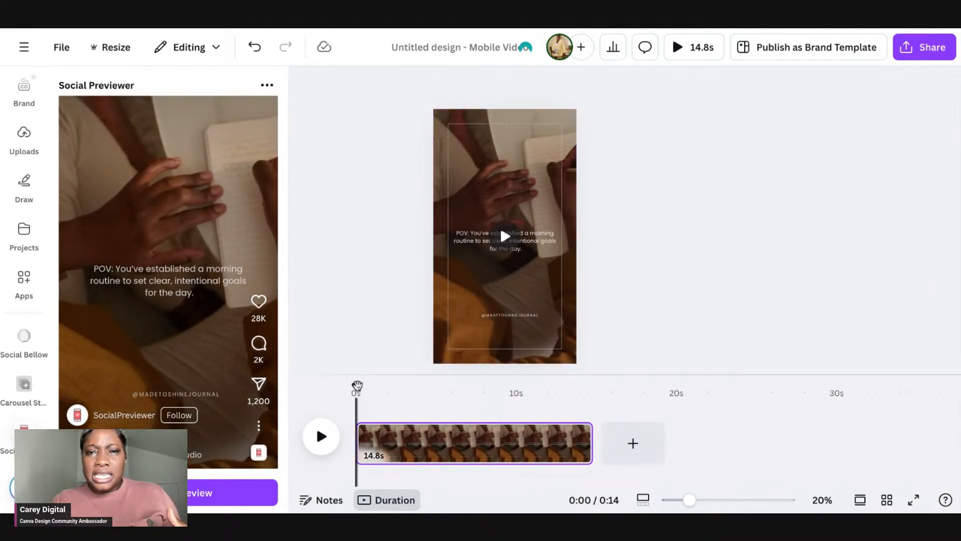
pyautogui.moveTo(356, 386); pyautogui.dragTo(513, 387)
pyautogui.moveTo(529, 427); pyautogui.dragTo(601, 430)
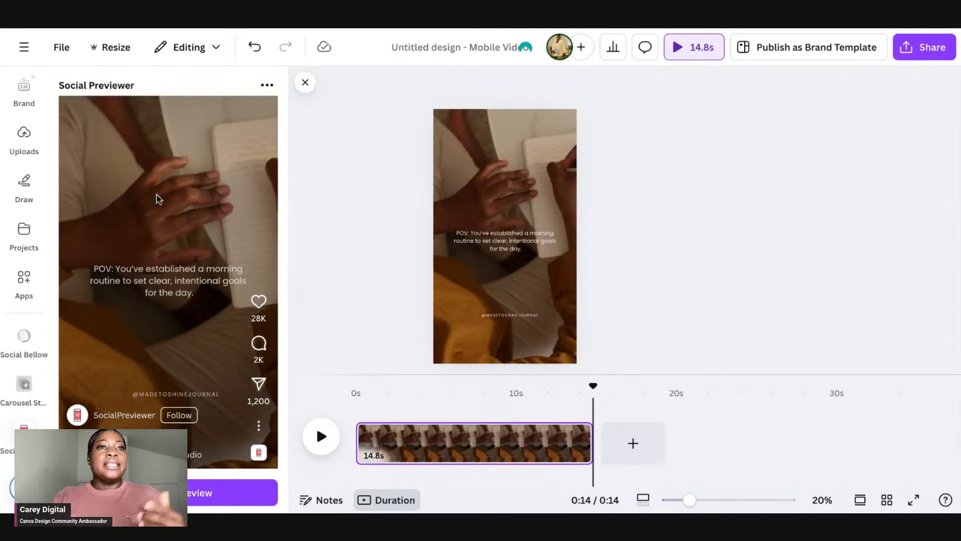
# Step: Change the preview's title to POV for Journal
pyautogui.scroll(3, 157, 199)
pyautogui.click(152, 142)
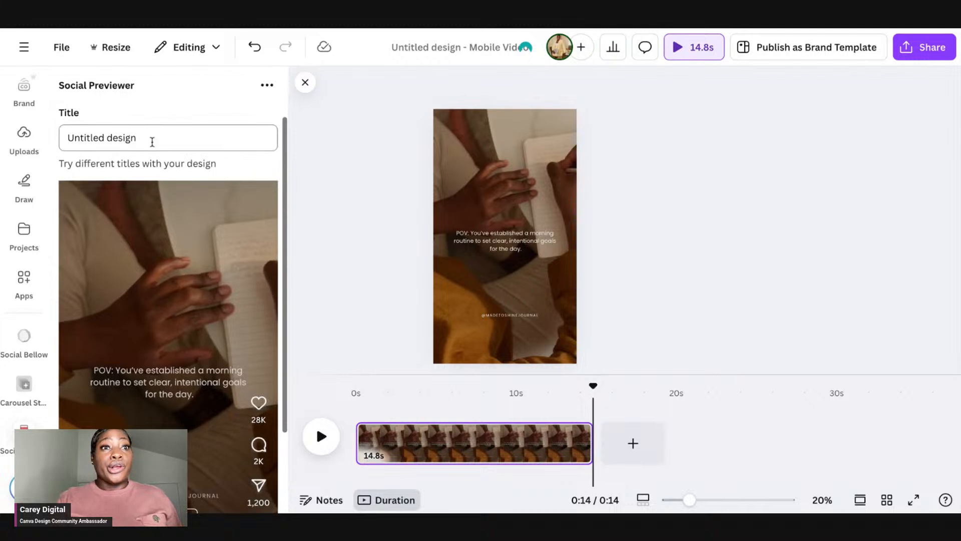
pyautogui.tripleClick(152, 142)
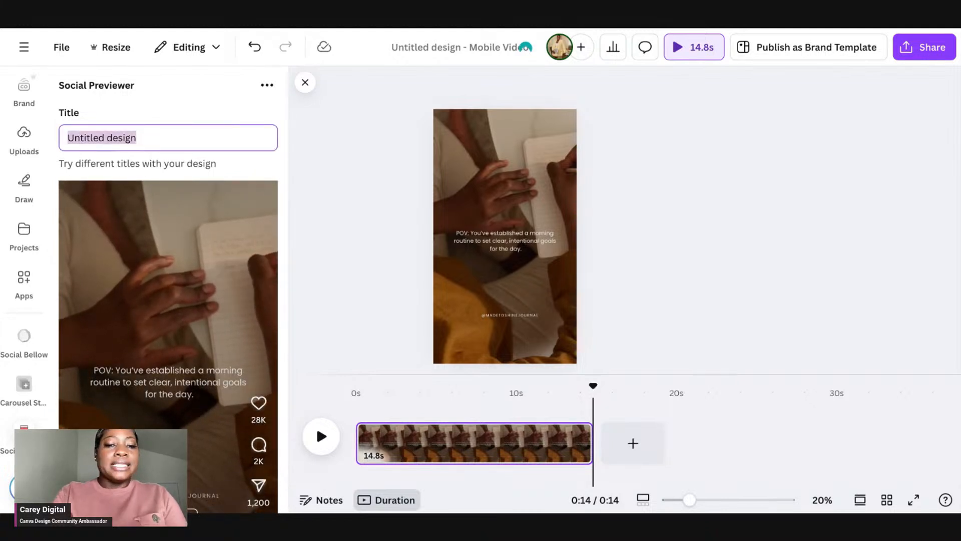
pyautogui.write('P')
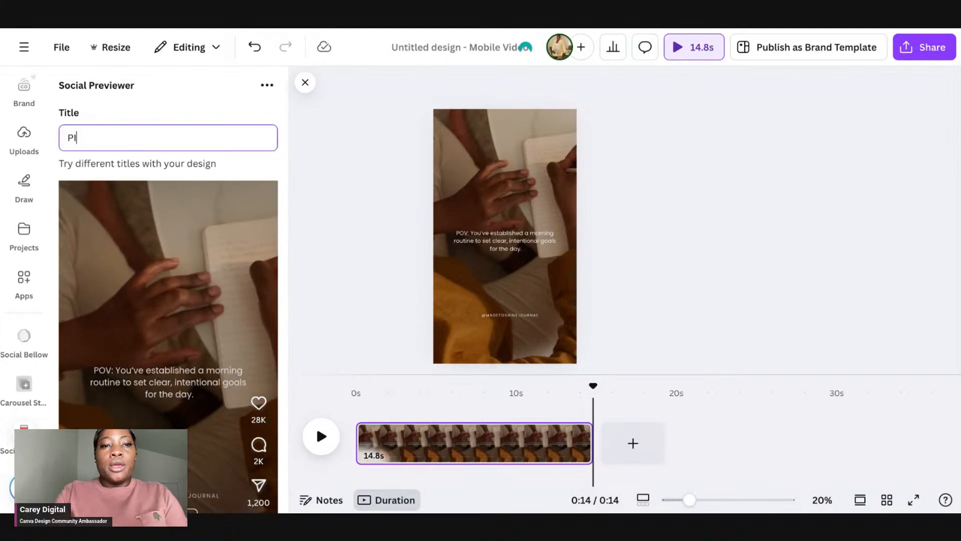
pyautogui.write('OV for ')
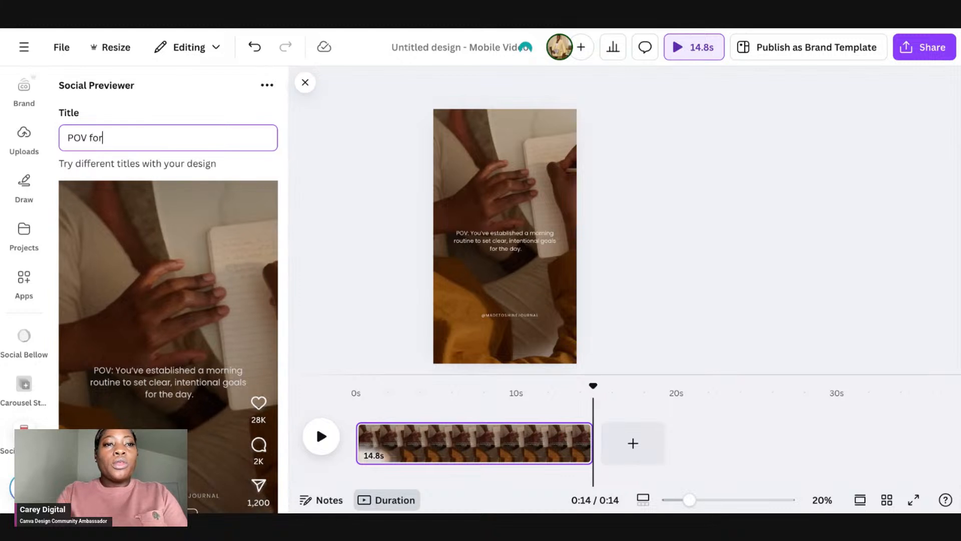
pyautogui.write('J')
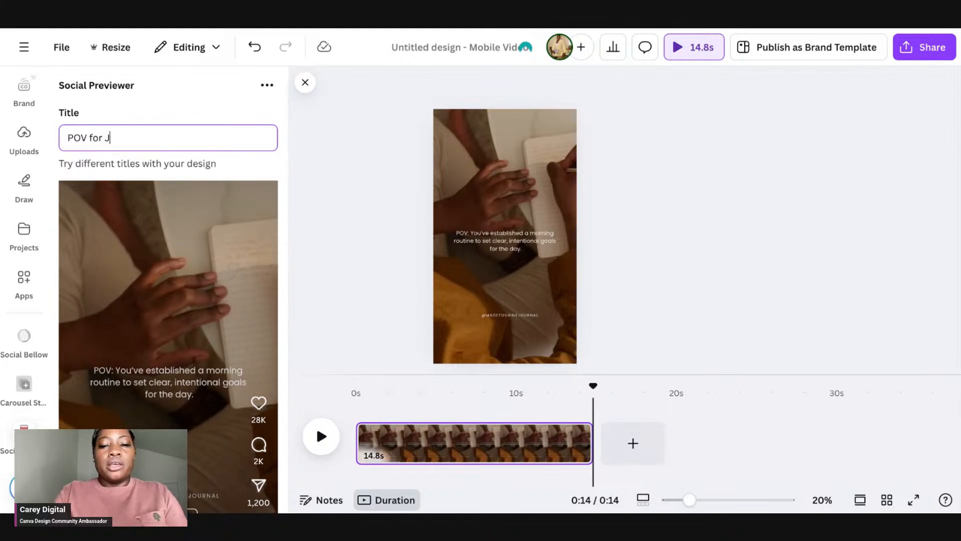
pyautogui.write('iurnal')
pyautogui.press('BackSpace')
pyautogui.press('BackSpace')
pyautogui.press('BackSpace')
pyautogui.press('BackSpace')
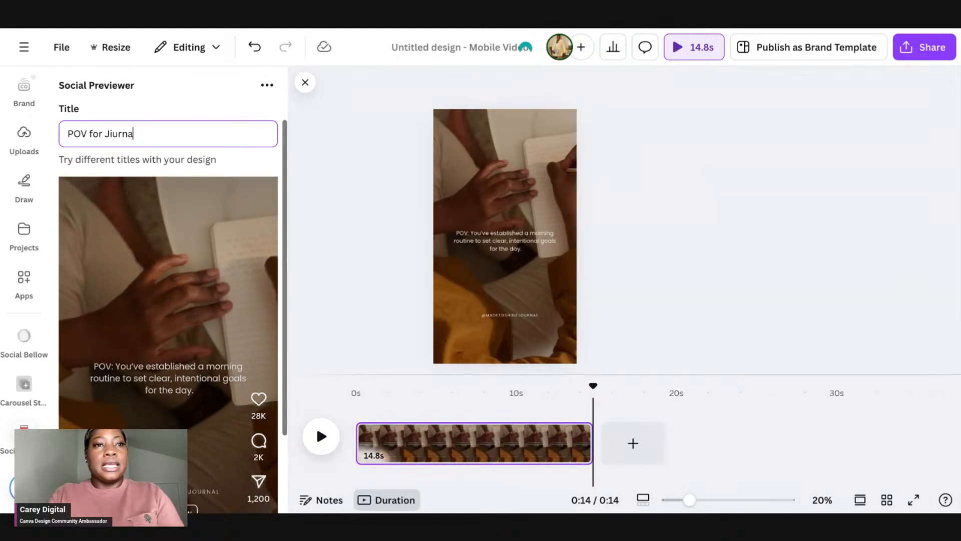
pyautogui.press('BackSpace')
pyautogui.press('BackSpace')
pyautogui.write('ournal')
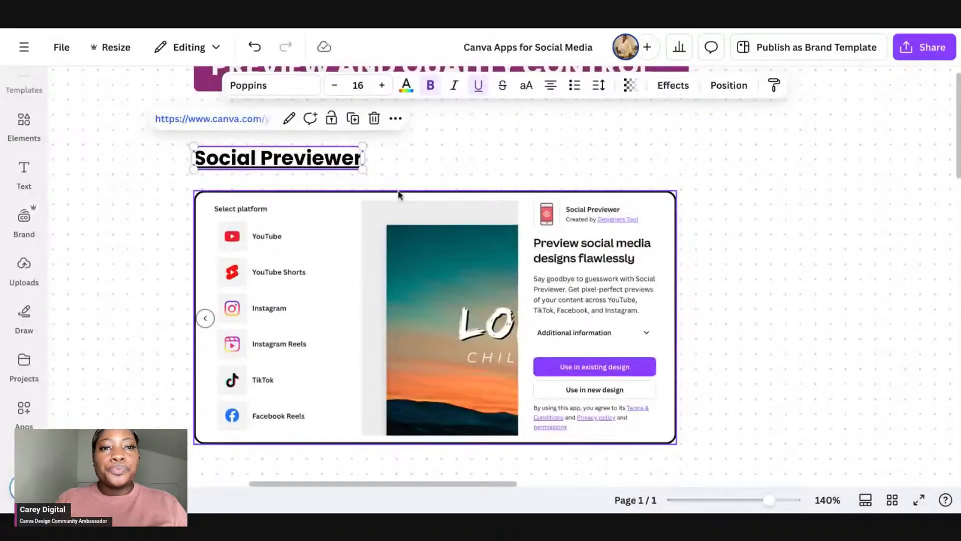
# Step: Scroll down the presentation to the Meta Design Check section and open the app from its heading
pyautogui.scroll(-5, 398, 193)
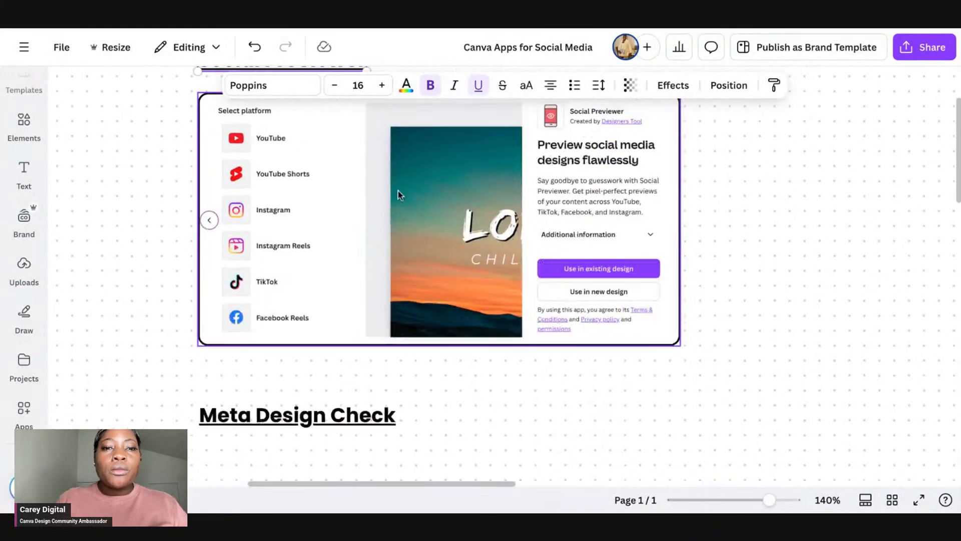
pyautogui.scroll(-3, 398, 192)
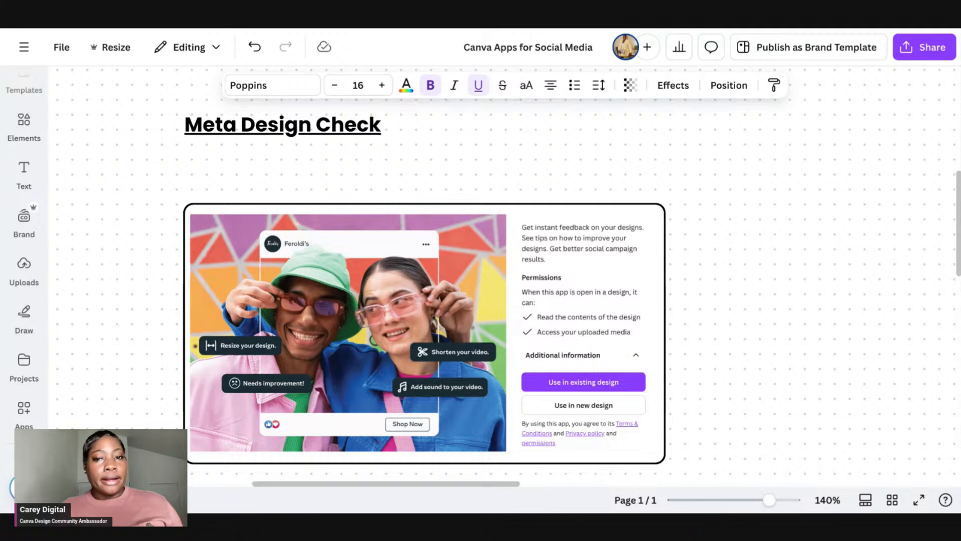
pyautogui.click(280, 129)
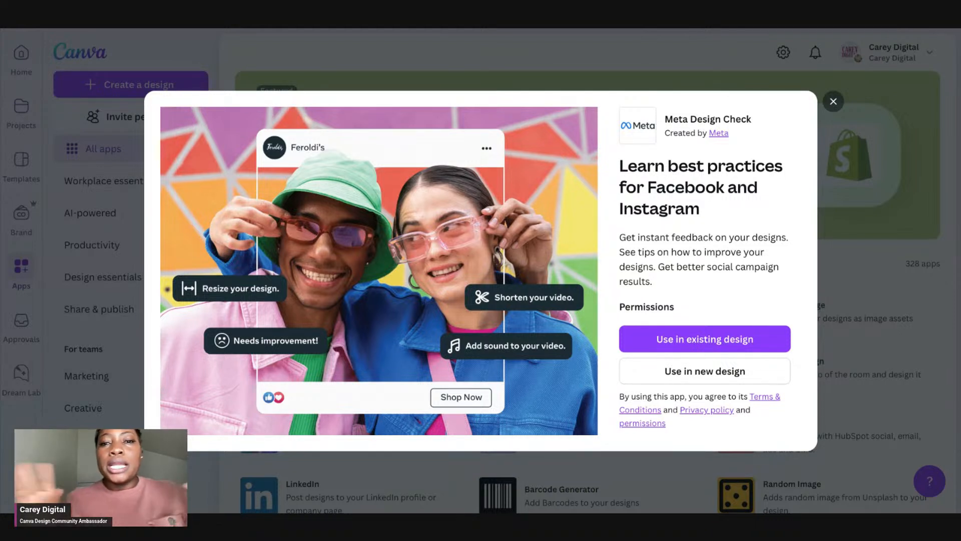
# Step: Choose to use Meta Design Check in an existing design and browse the folders in your projects
pyautogui.click(727, 382)
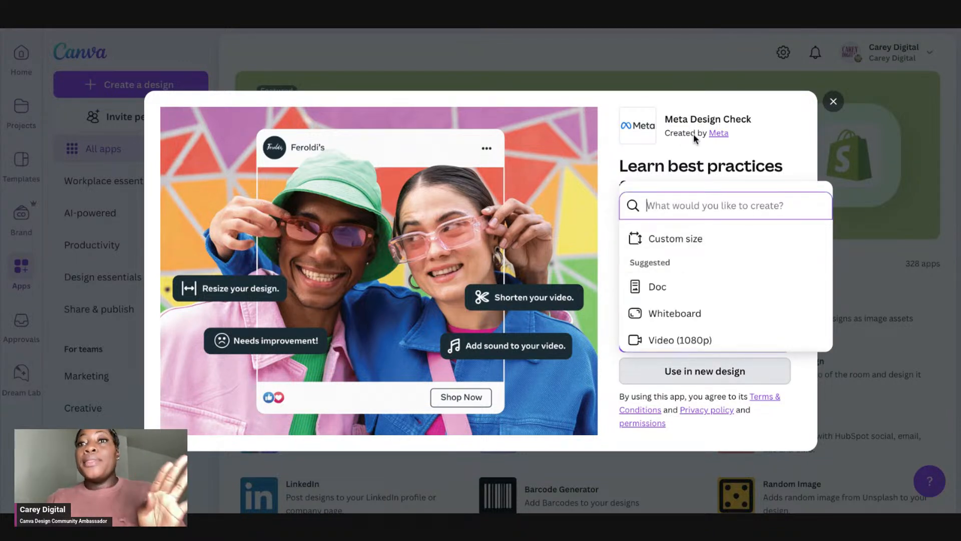
pyautogui.click(699, 146)
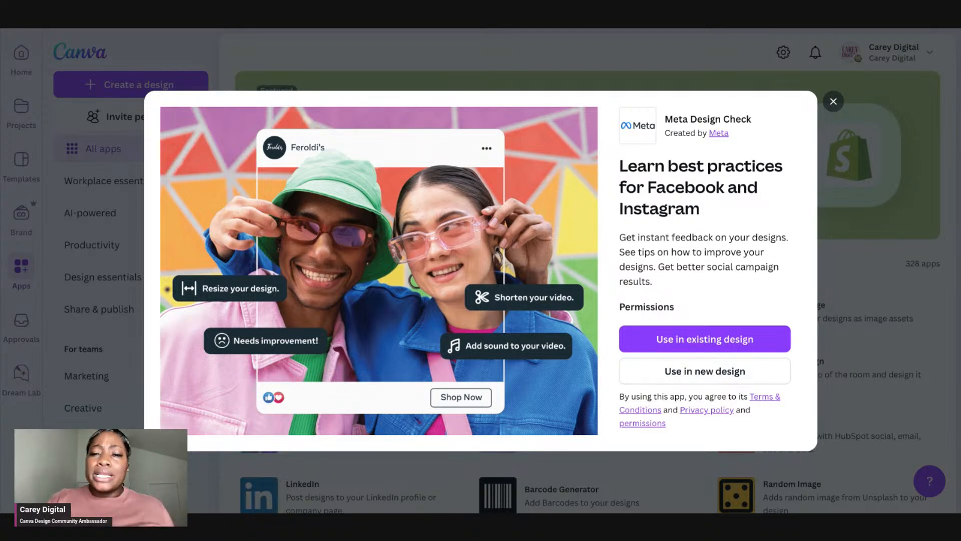
pyautogui.click(710, 335)
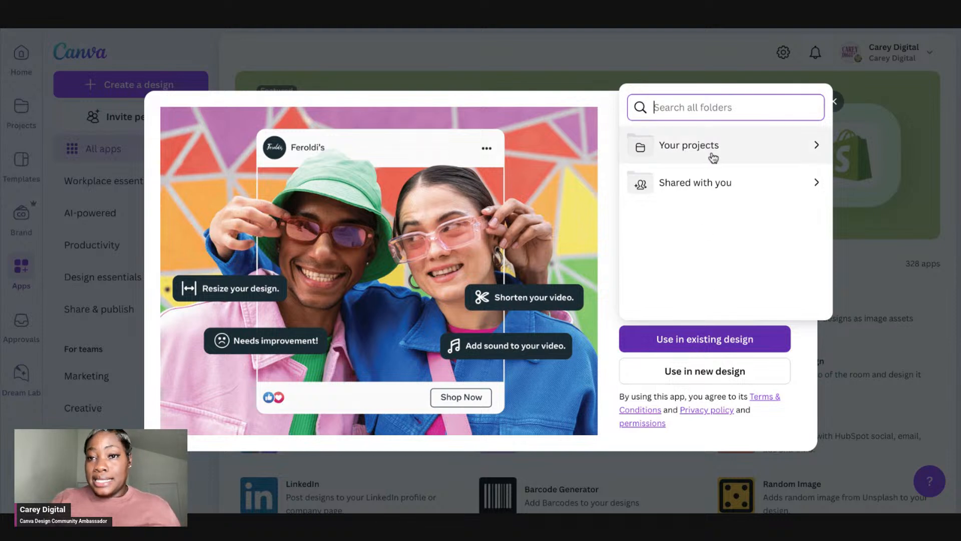
pyautogui.click(713, 158)
pyautogui.scroll(-6, 708, 215)
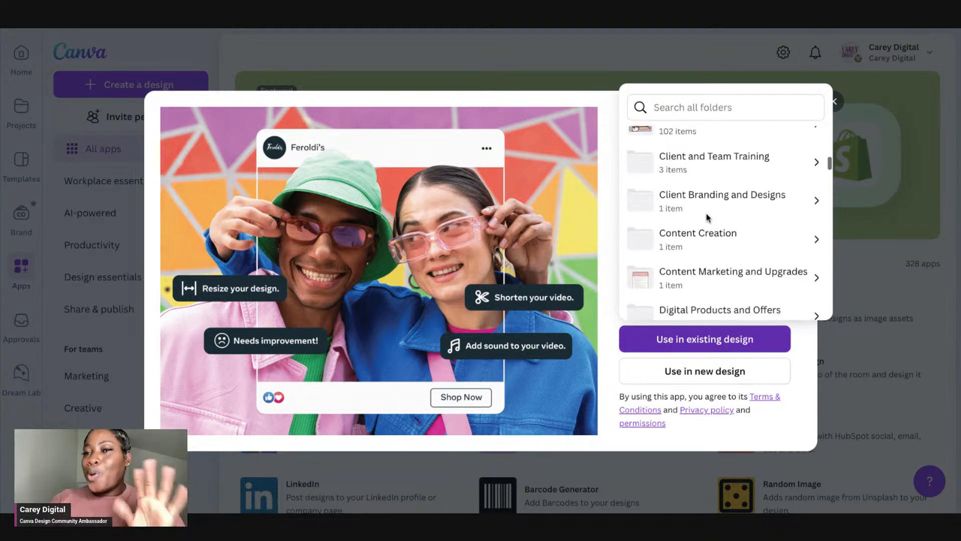
pyautogui.scroll(2, 708, 217)
pyautogui.scroll(2, 708, 216)
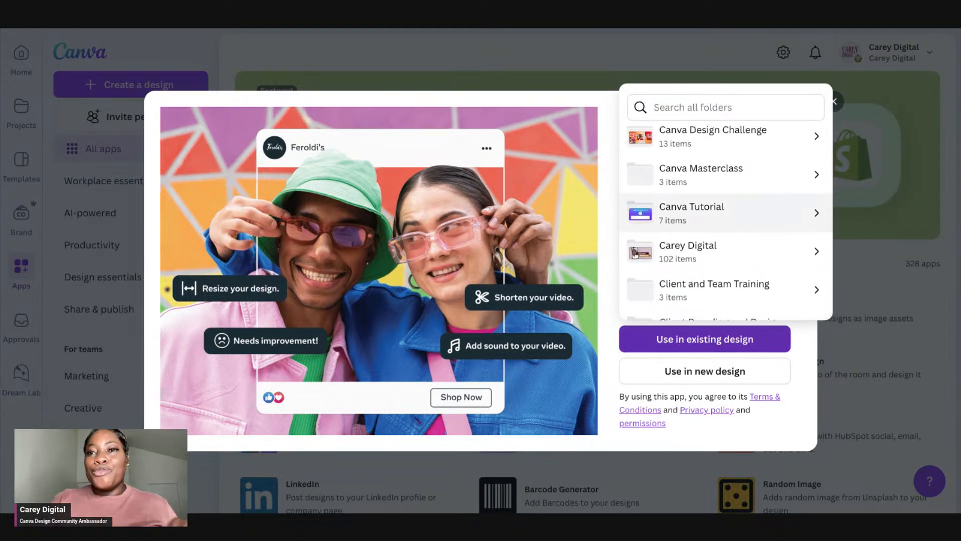
pyautogui.scroll(4, 708, 216)
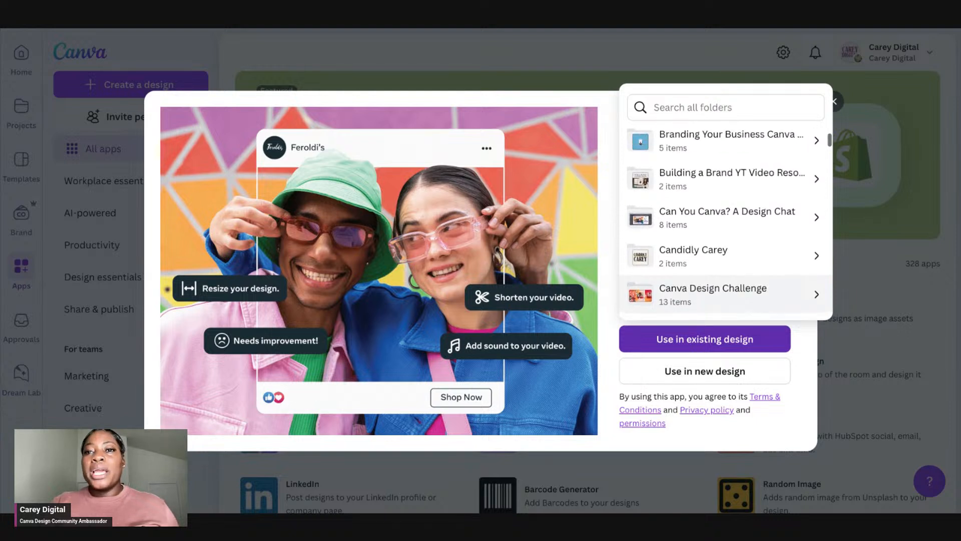
pyautogui.scroll(2, 708, 262)
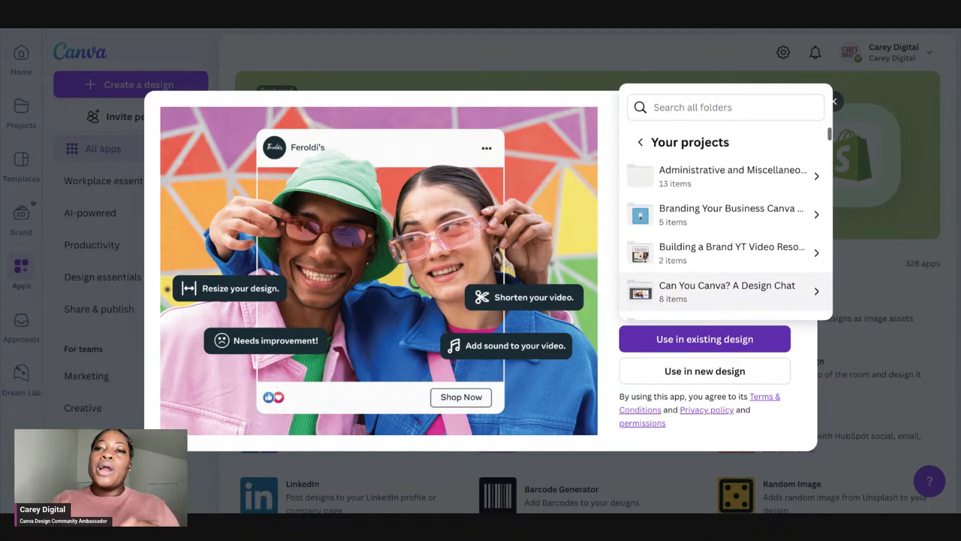
pyautogui.click(641, 145)
# Step: Open the Canva Design Challenge Reel from the Canva Design Challenge folder with Meta Design Check
pyautogui.click(666, 156)
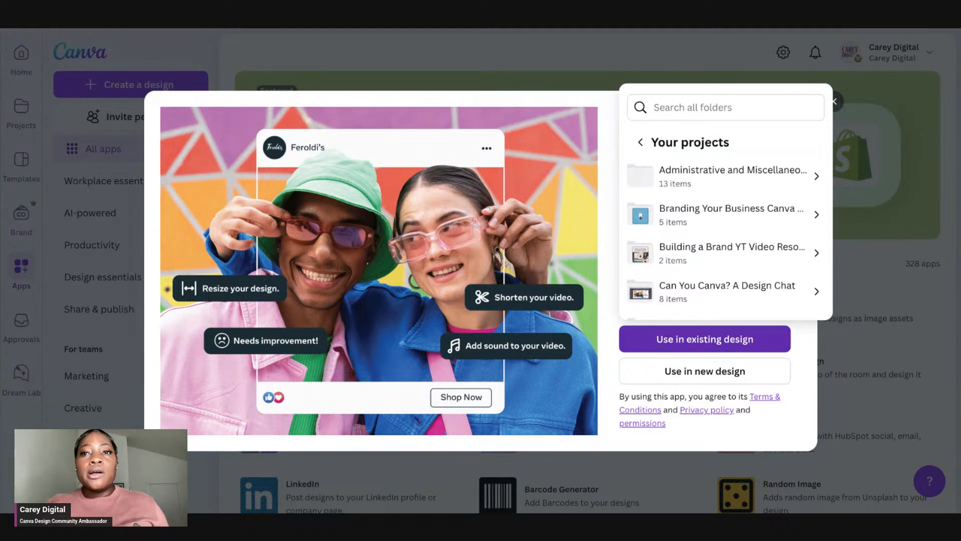
pyautogui.scroll(-1, 710, 214)
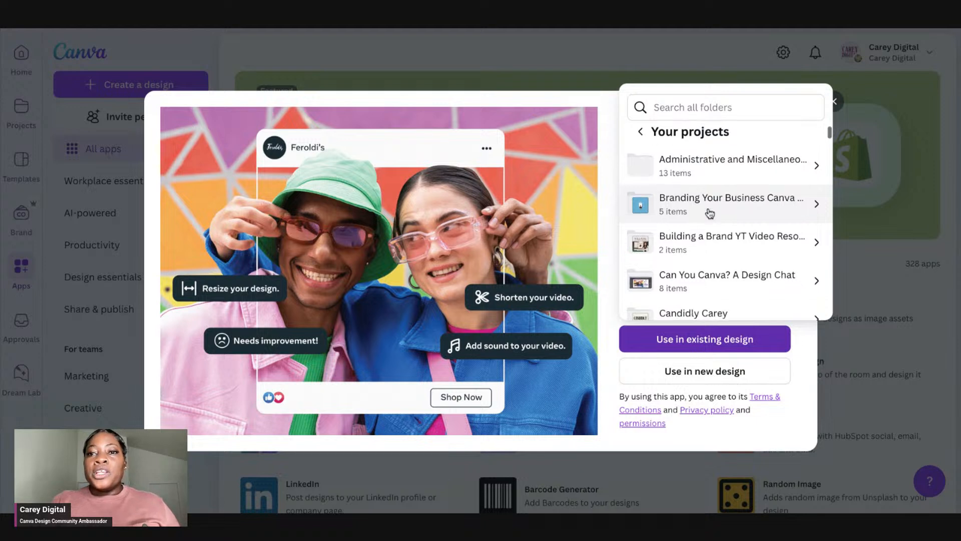
pyautogui.scroll(-2, 710, 214)
pyautogui.click(689, 105)
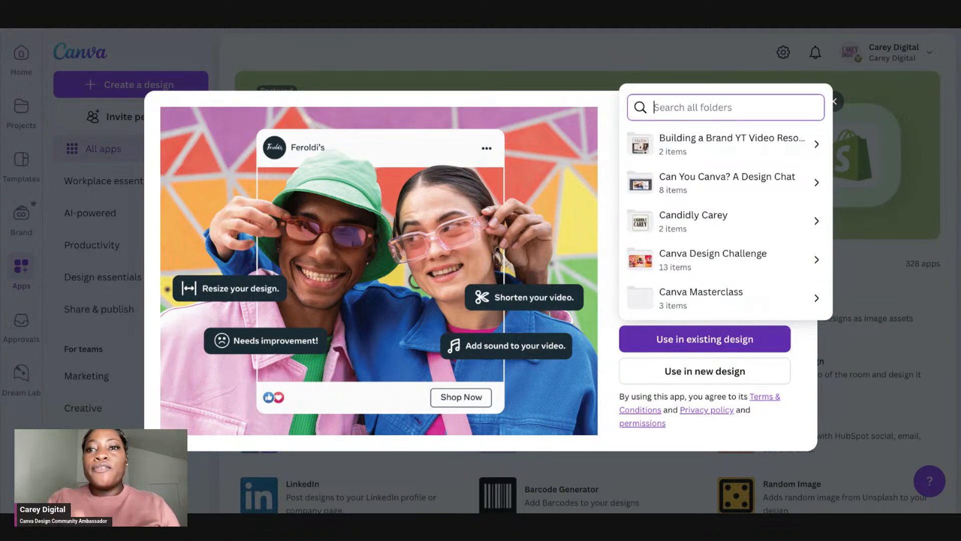
pyautogui.click(706, 254)
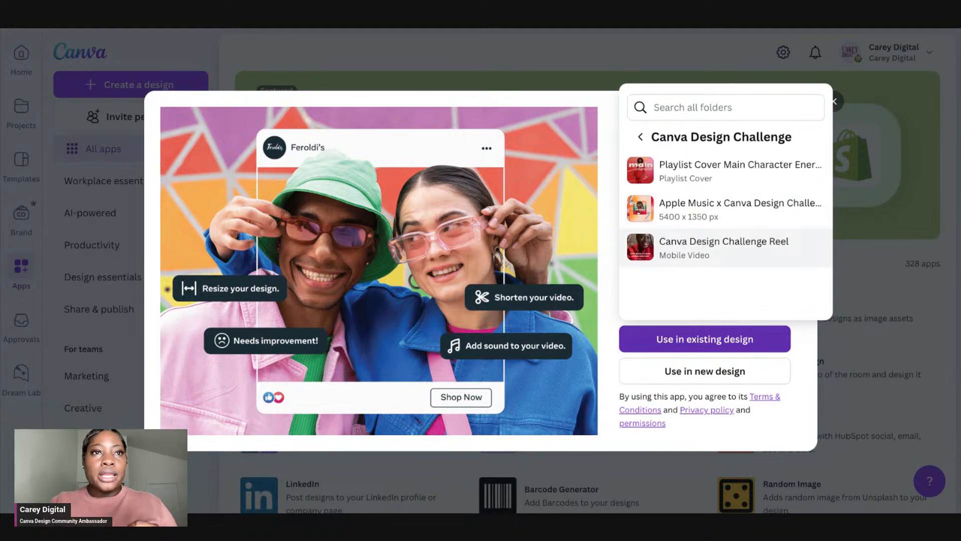
pyautogui.click(724, 247)
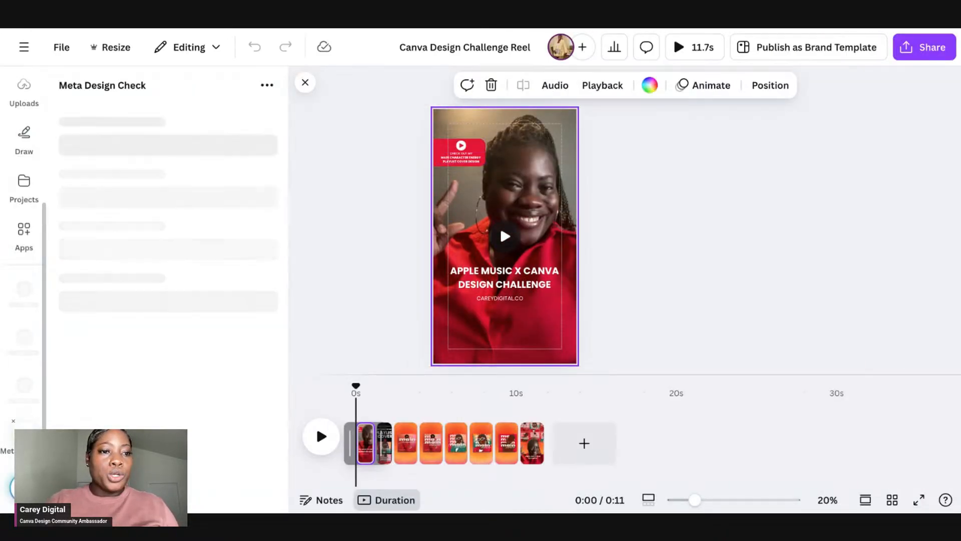
# Step: Reopen the Meta Design Check panel and select the Reels placement
pyautogui.click(23, 436)
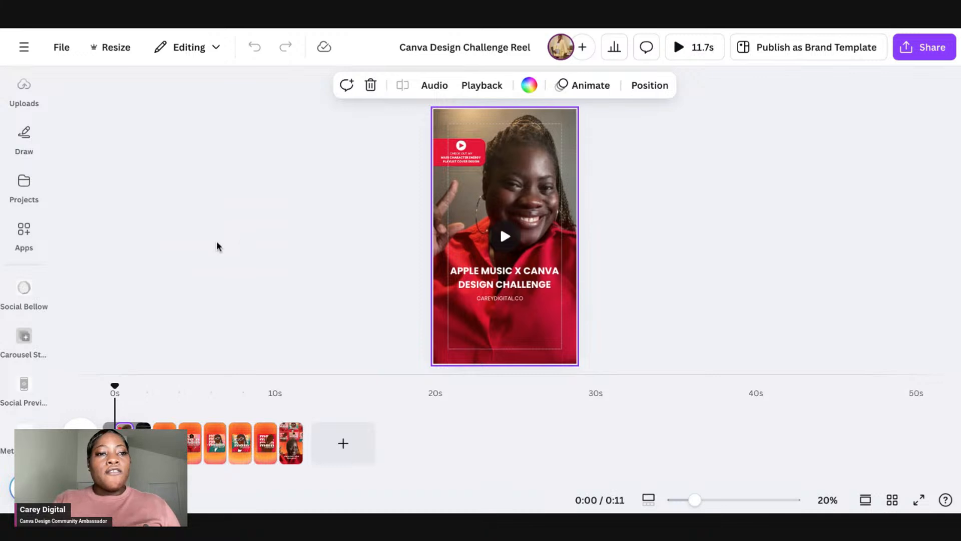
pyautogui.click(9, 445)
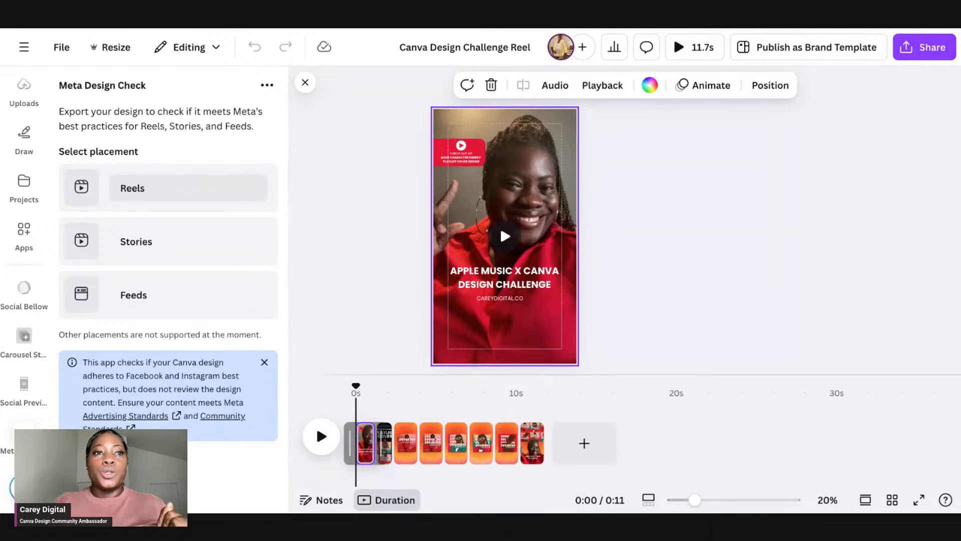
pyautogui.click(189, 188)
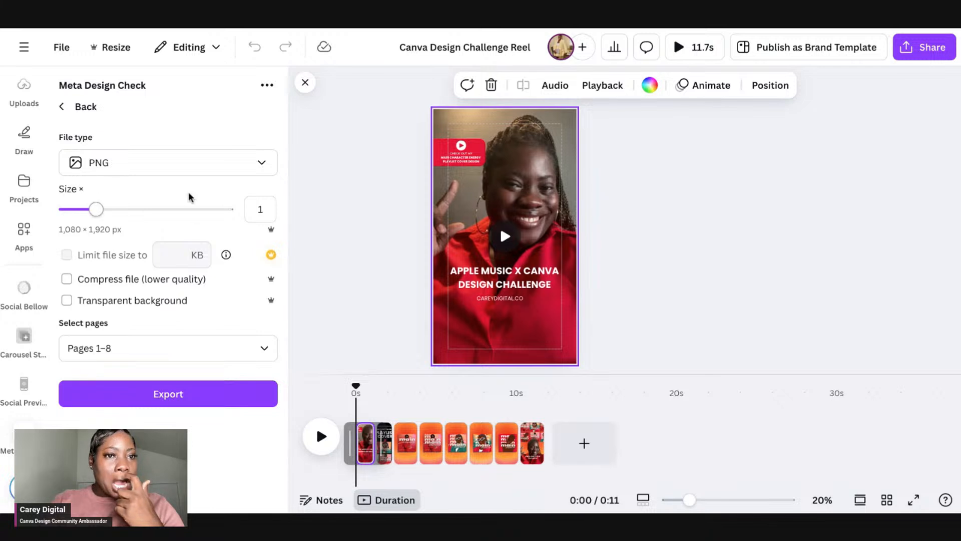
# Step: Set the file type to MP4 Video, keep pages 1–8 selected, and export the design for checking
pyautogui.click(184, 166)
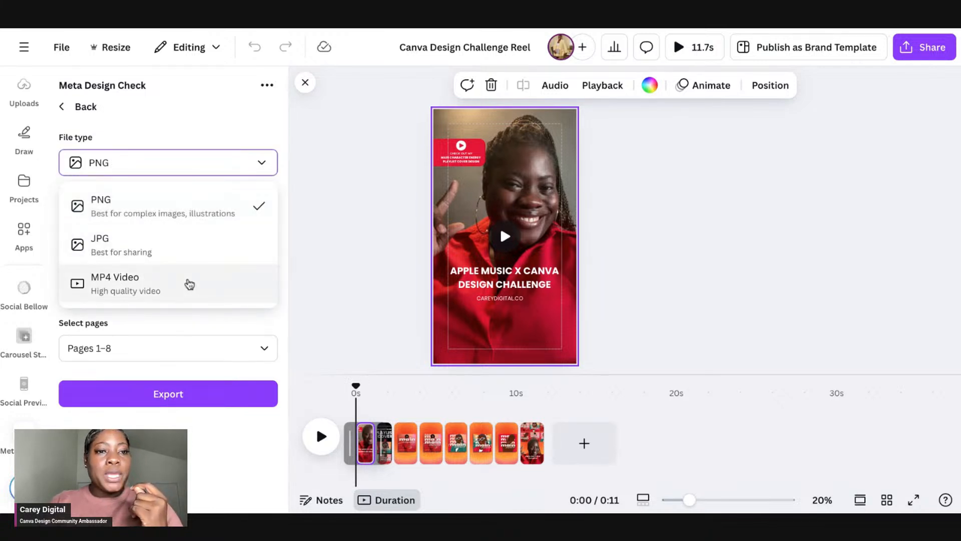
pyautogui.click(189, 284)
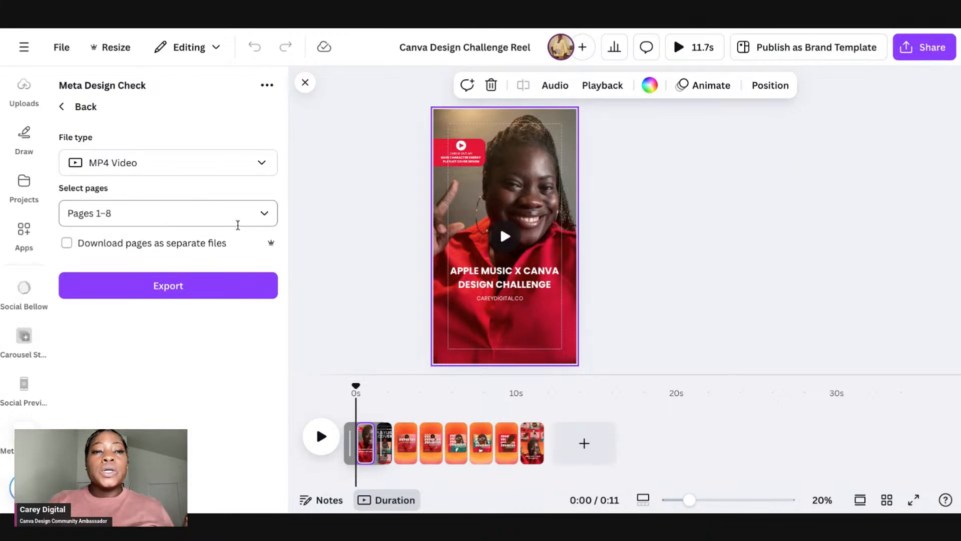
pyautogui.click(270, 220)
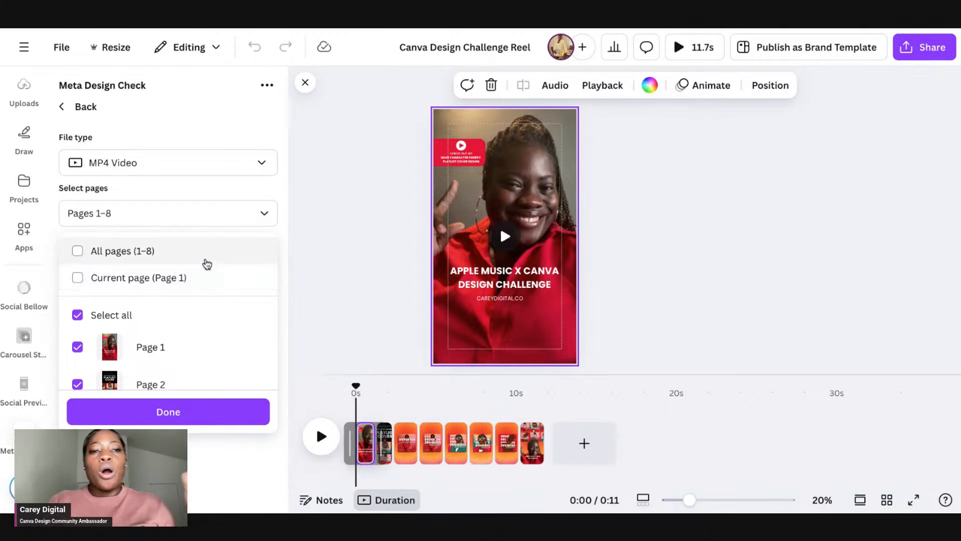
pyautogui.scroll(-1, 208, 326)
pyautogui.click(208, 410)
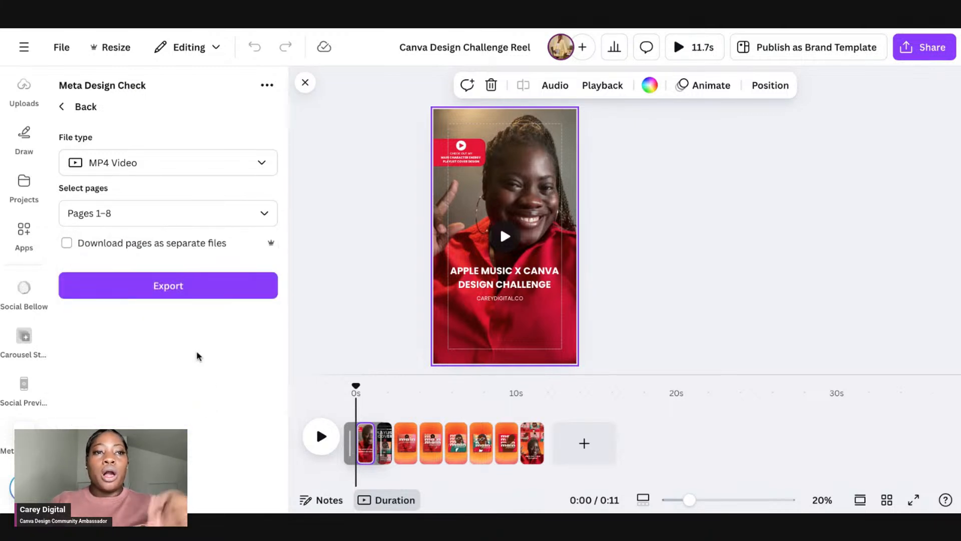
pyautogui.click(188, 297)
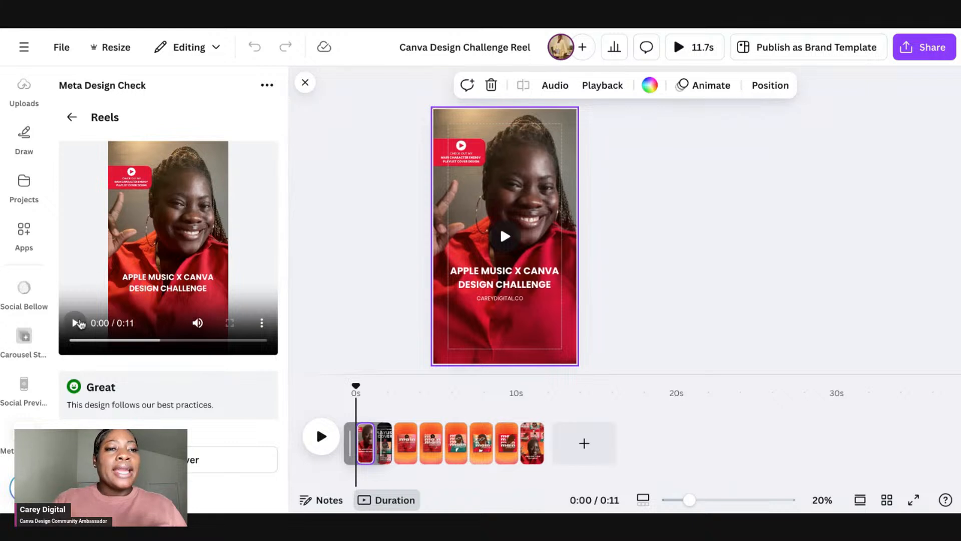
# Step: Play the Reels check preview, then go back to the placement selection
pyautogui.click(75, 323)
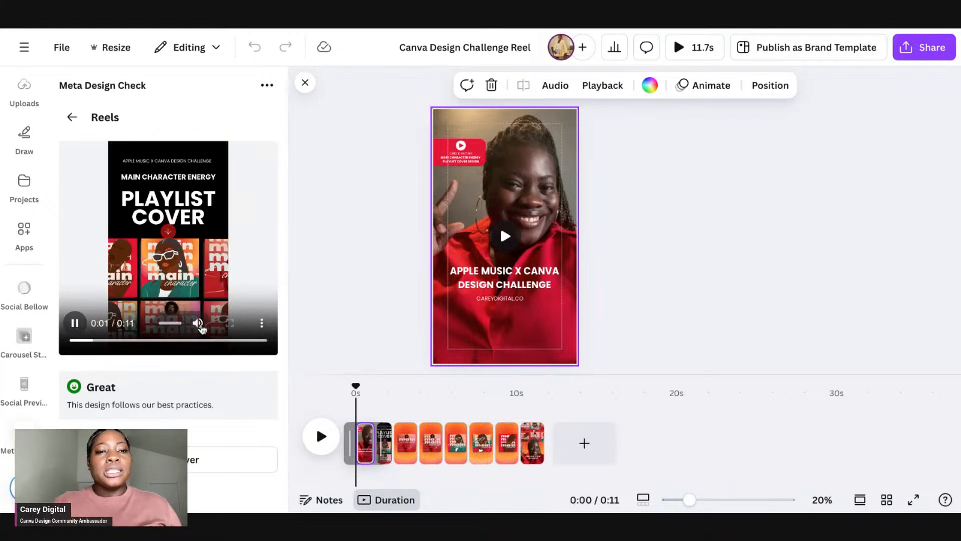
pyautogui.click(198, 320)
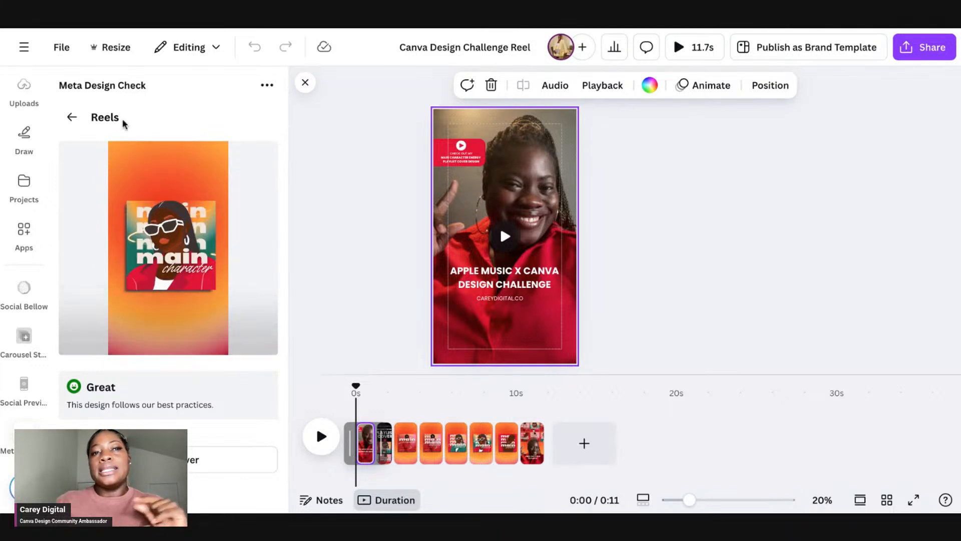
pyautogui.click(71, 117)
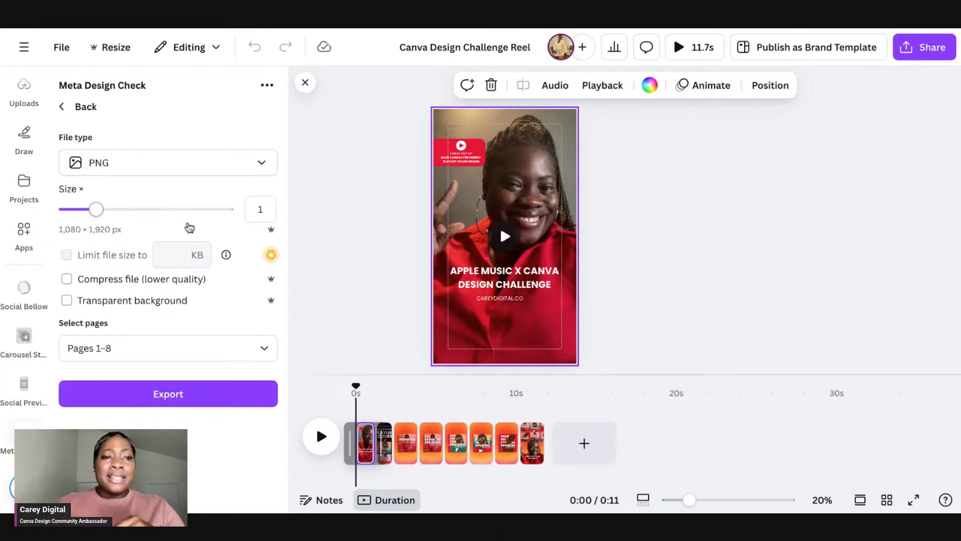
pyautogui.click(67, 106)
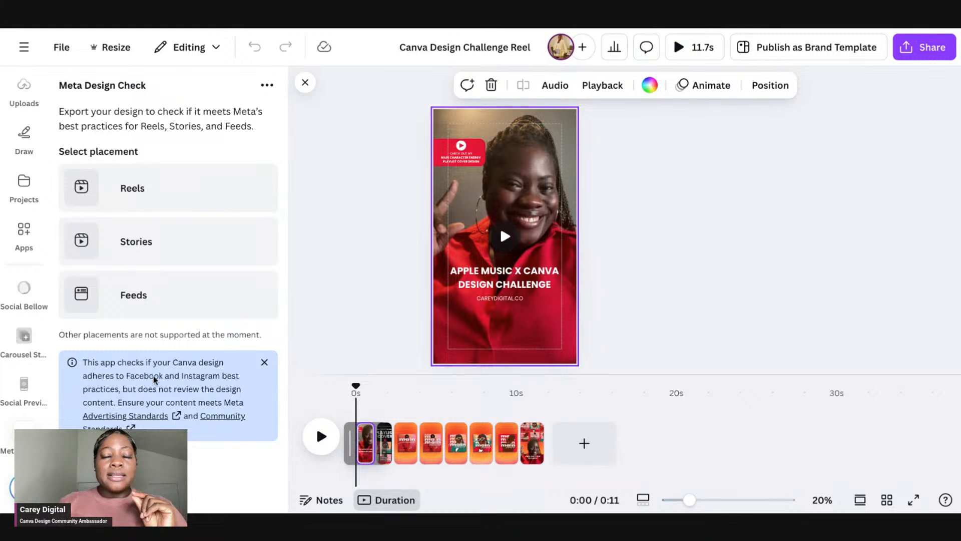
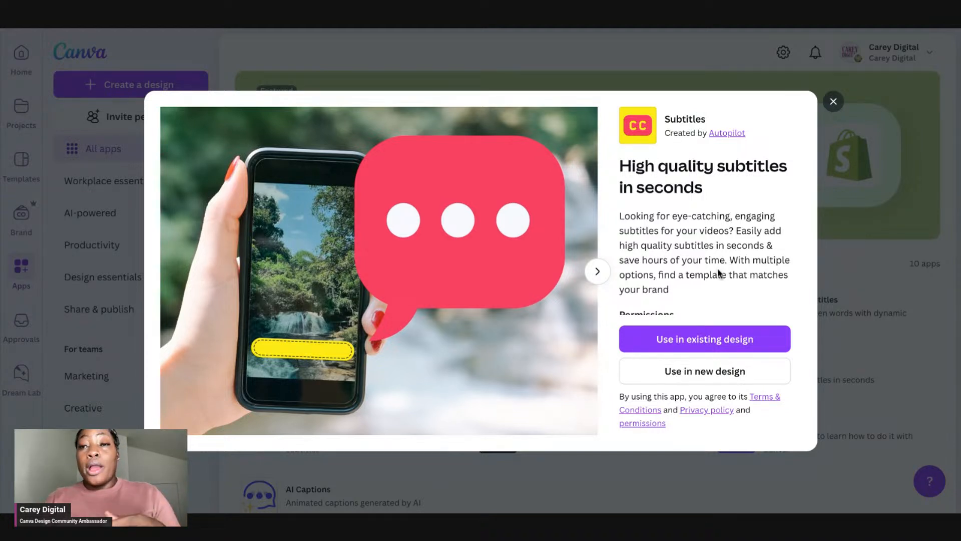
# Step: Start a new YouTube Ad (Landscape) design with the Subtitles app
pyautogui.click(673, 369)
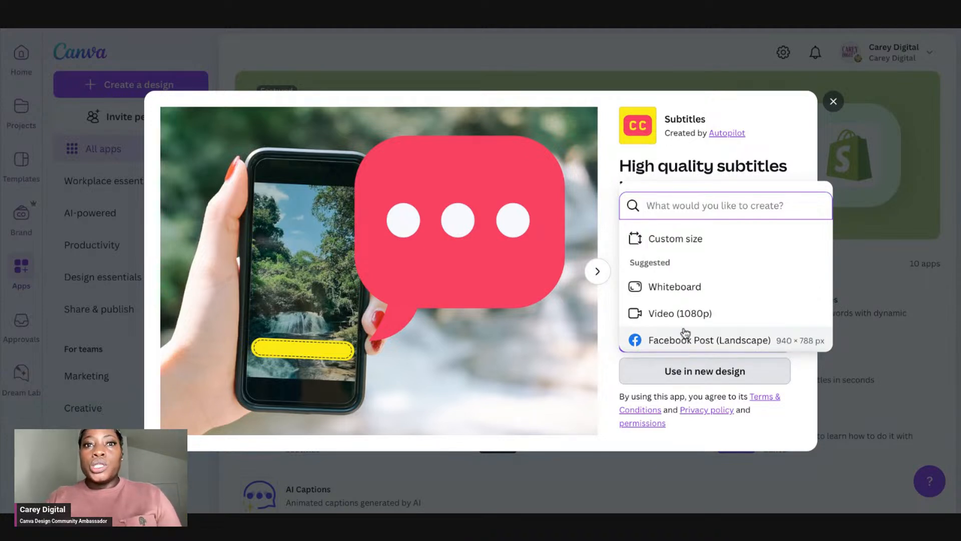
pyautogui.write('youtube')
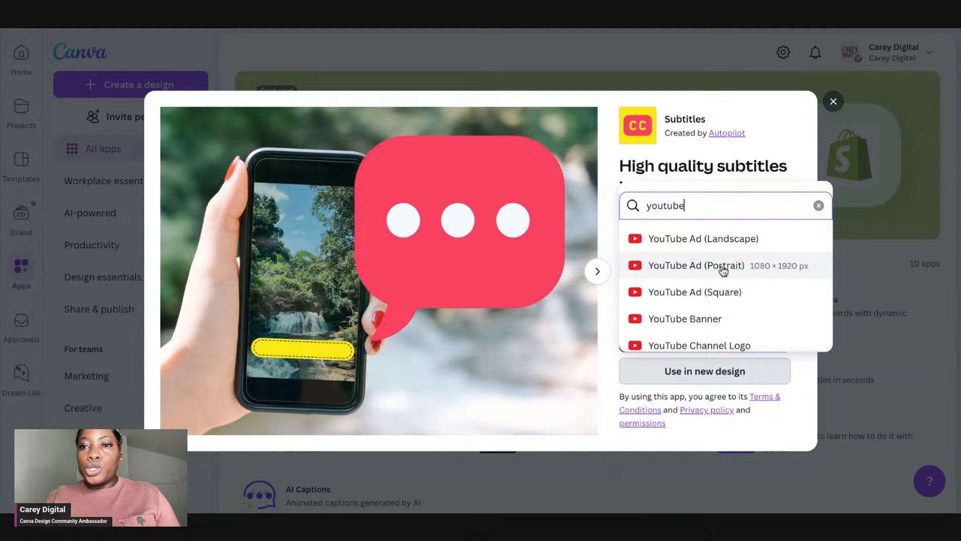
pyautogui.click(736, 248)
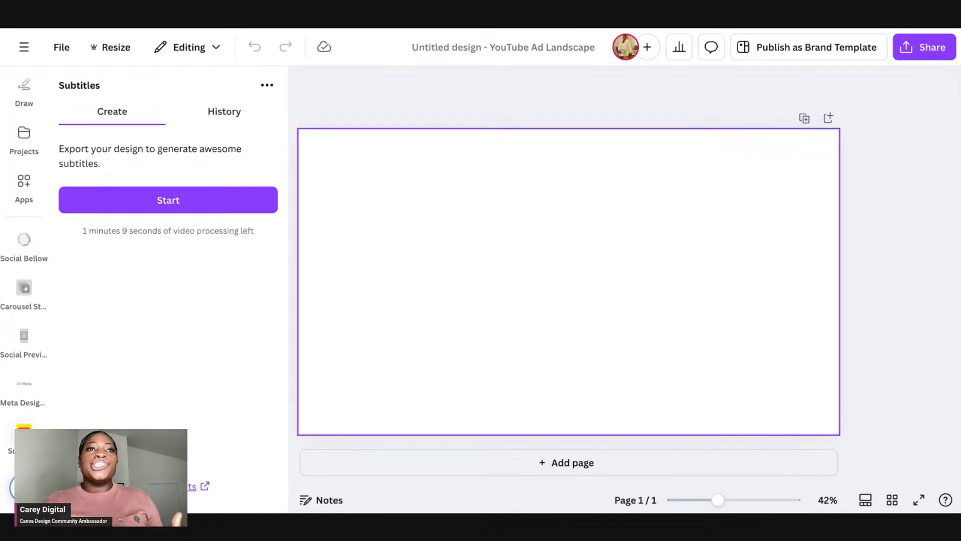
# Step: Add the 24.1s uploaded video to the page, then remove it
pyautogui.scroll(5, 8, 178)
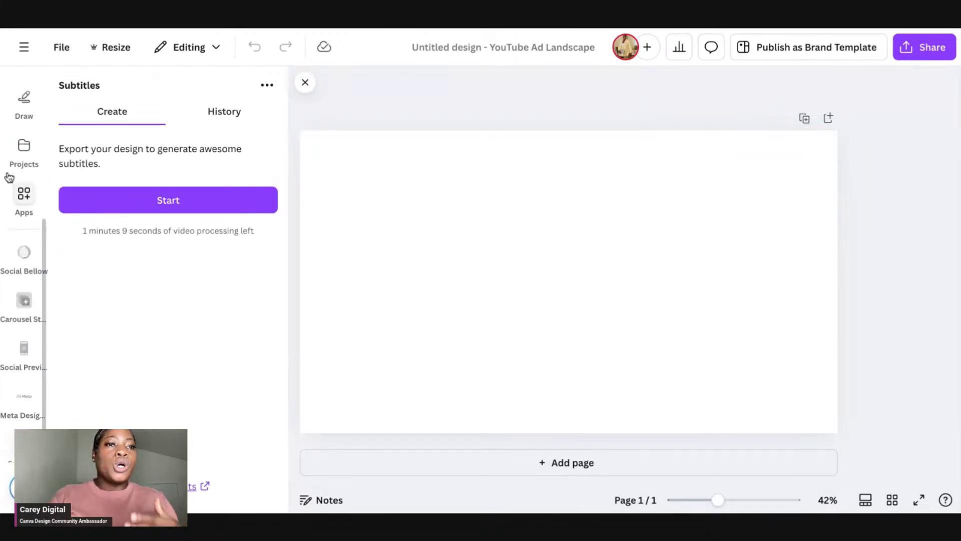
pyautogui.click(23, 282)
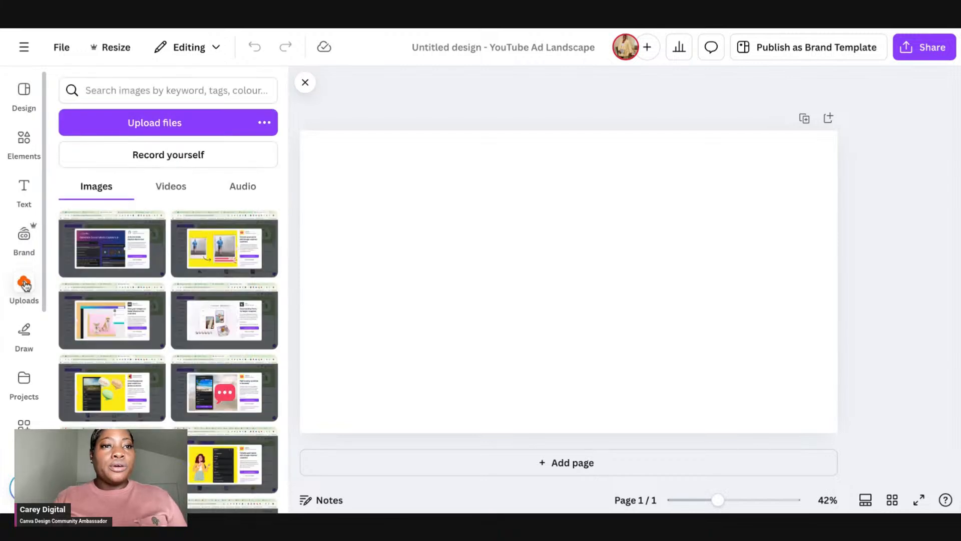
pyautogui.click(169, 190)
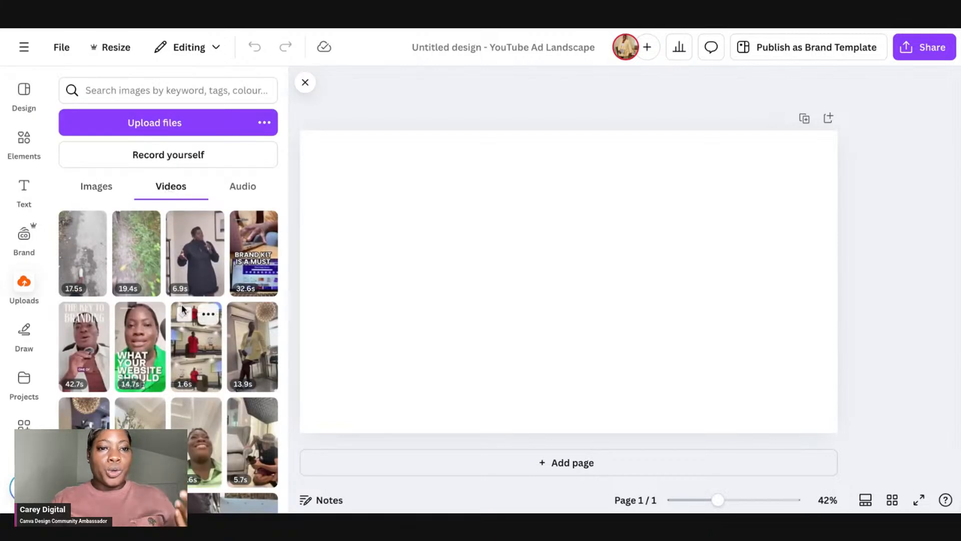
pyautogui.scroll(-2, 210, 291)
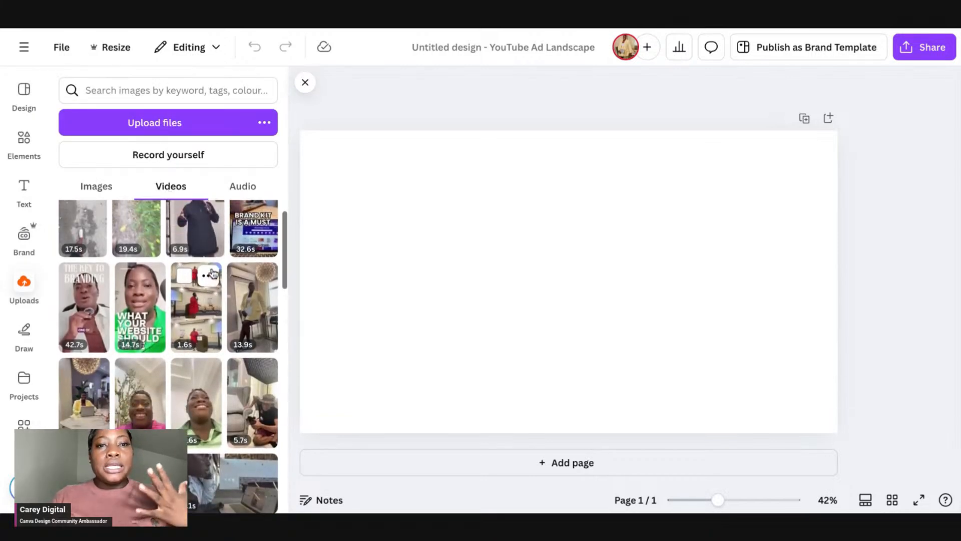
pyautogui.scroll(-1, 213, 273)
pyautogui.scroll(-2, 203, 326)
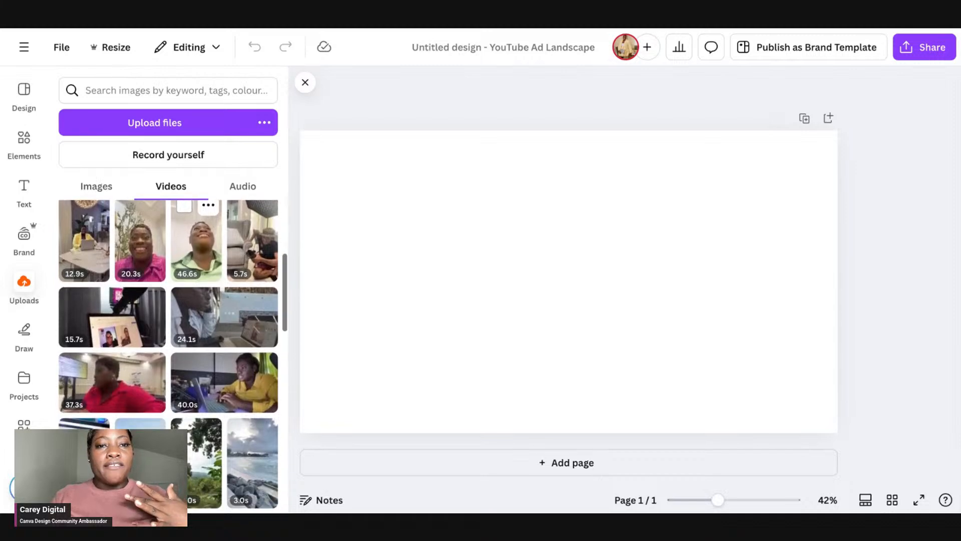
pyautogui.click(203, 326)
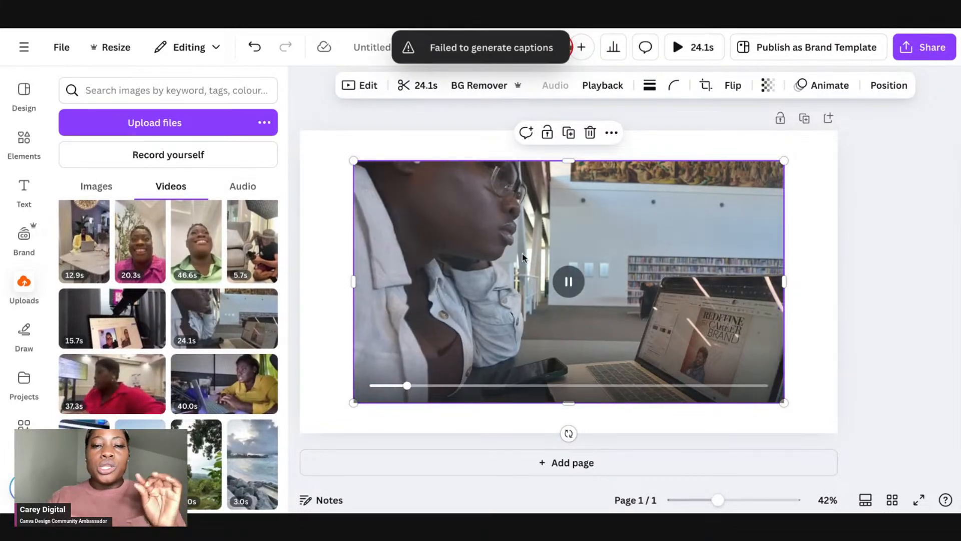
pyautogui.scroll(-2, 225, 321)
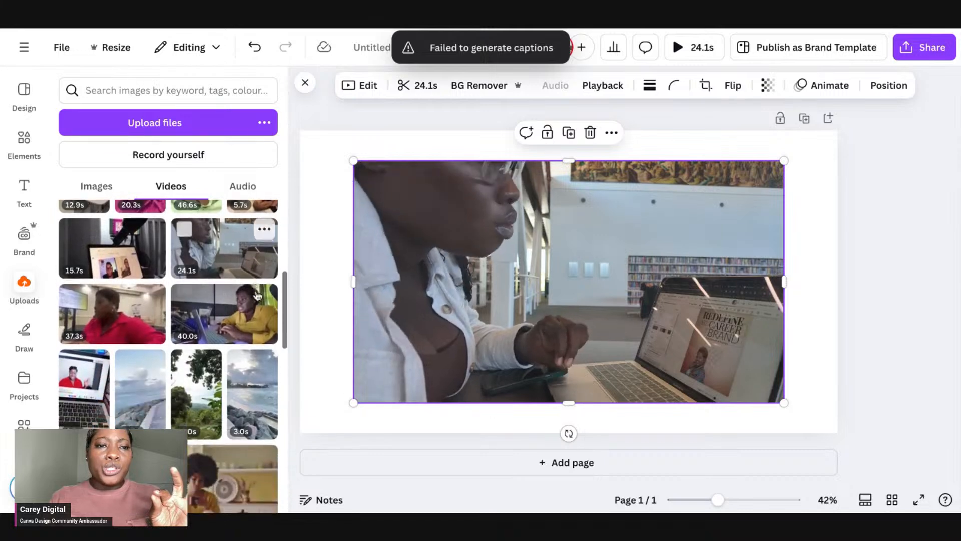
pyautogui.click(489, 248)
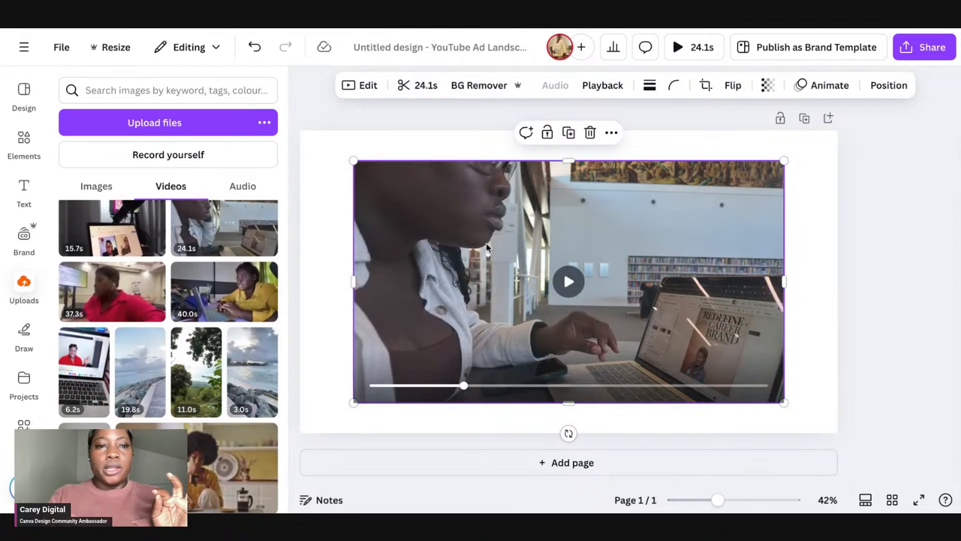
pyautogui.press('Delete')
# Step: Add the 40.0s uploaded video and move it to the page's top-left corner
pyautogui.click(213, 303)
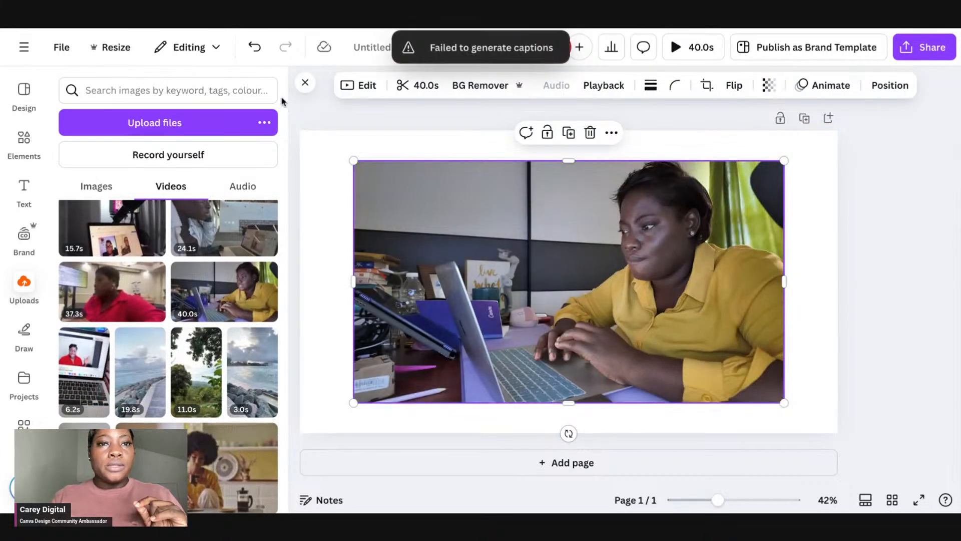
pyautogui.click(305, 82)
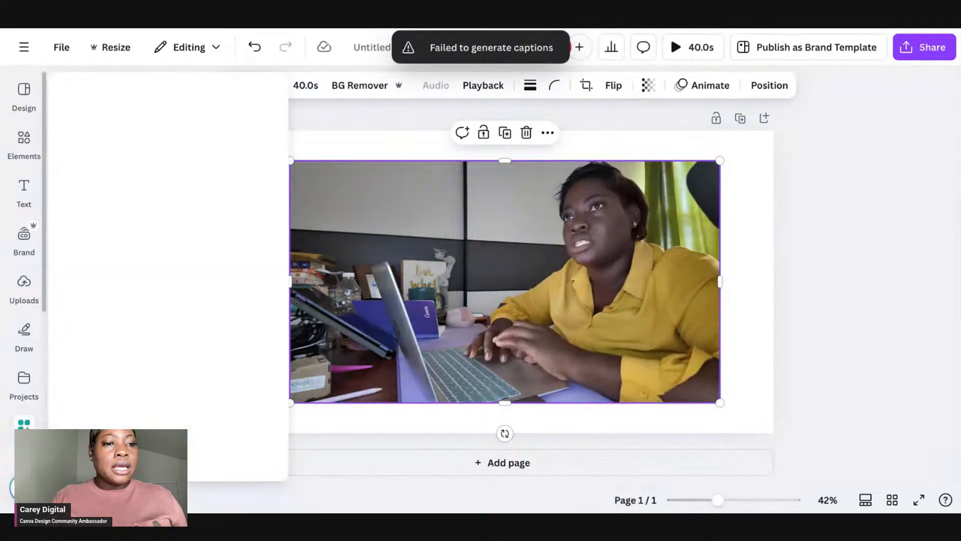
pyautogui.scroll(-5, 26, 403)
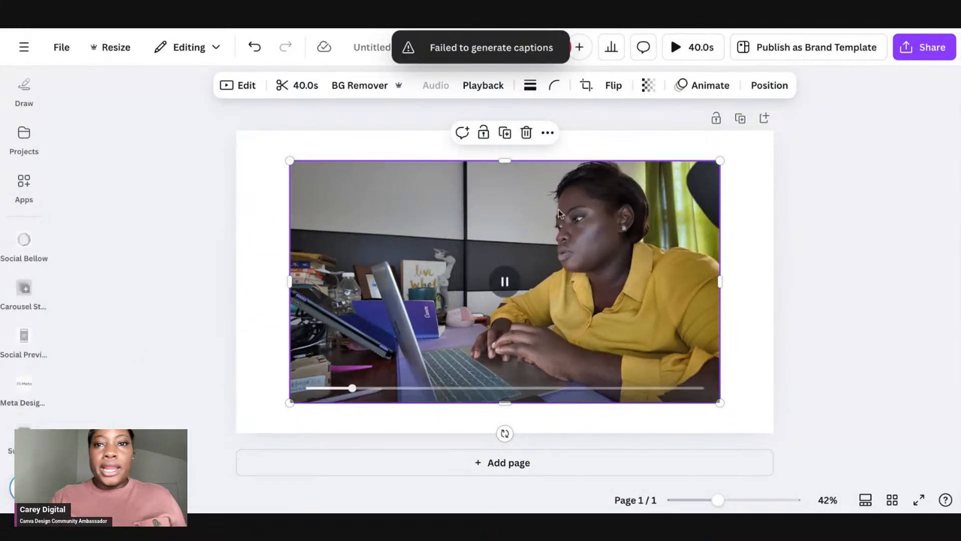
pyautogui.moveTo(386, 177); pyautogui.dragTo(331, 146)
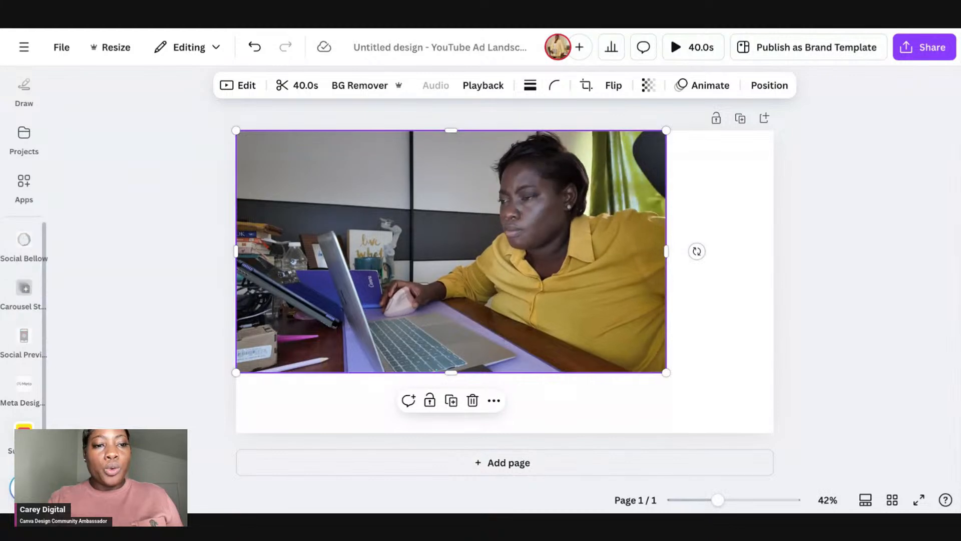
# Step: Open the Subtitles app and look through its History and Create tabs
pyautogui.click(24, 435)
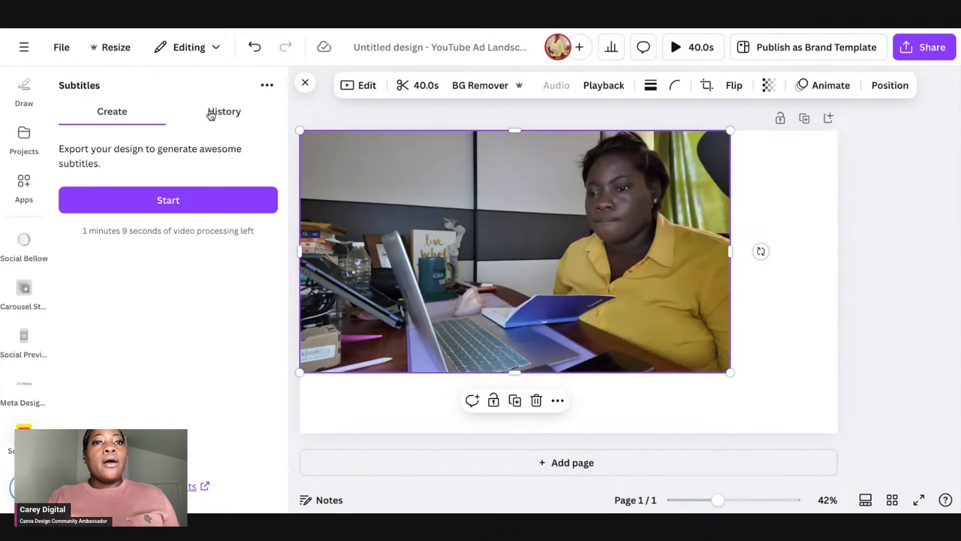
pyautogui.click(211, 113)
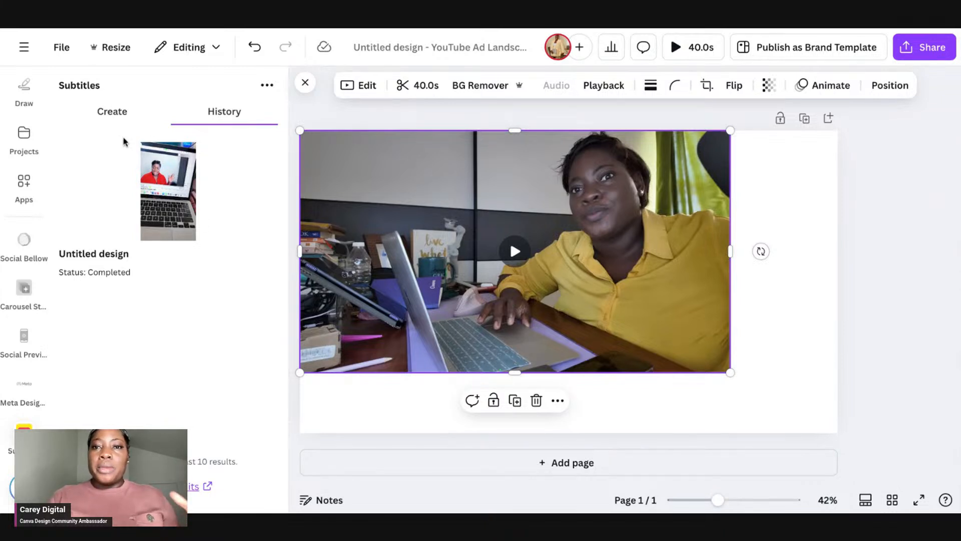
pyautogui.click(113, 115)
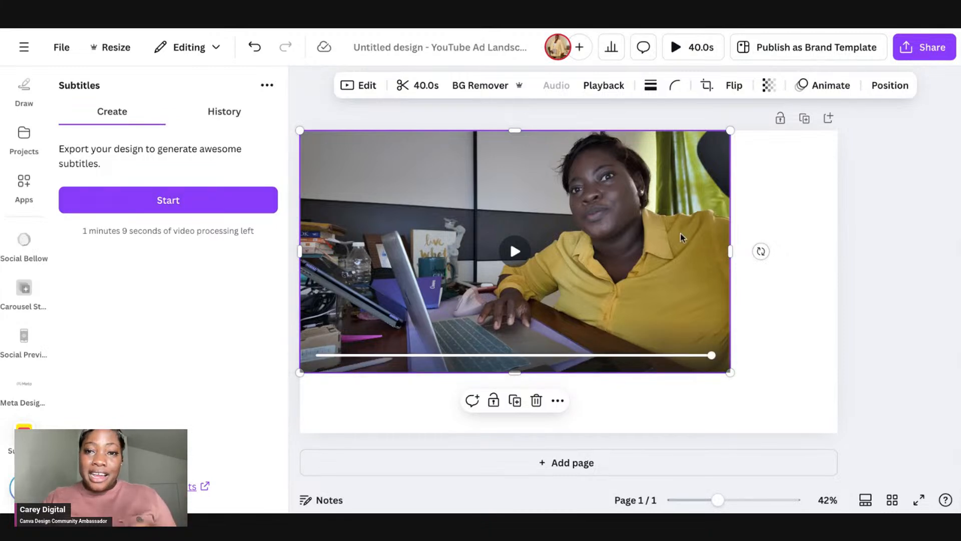
# Step: Trim the end of the 40.0s video down to 33.9 s
pyautogui.click(405, 88)
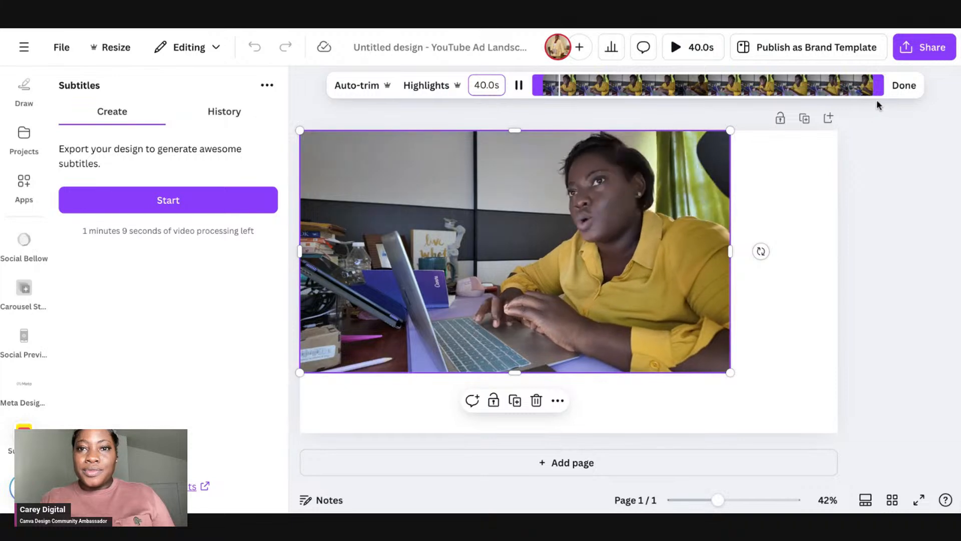
pyautogui.moveTo(881, 85); pyautogui.dragTo(833, 85)
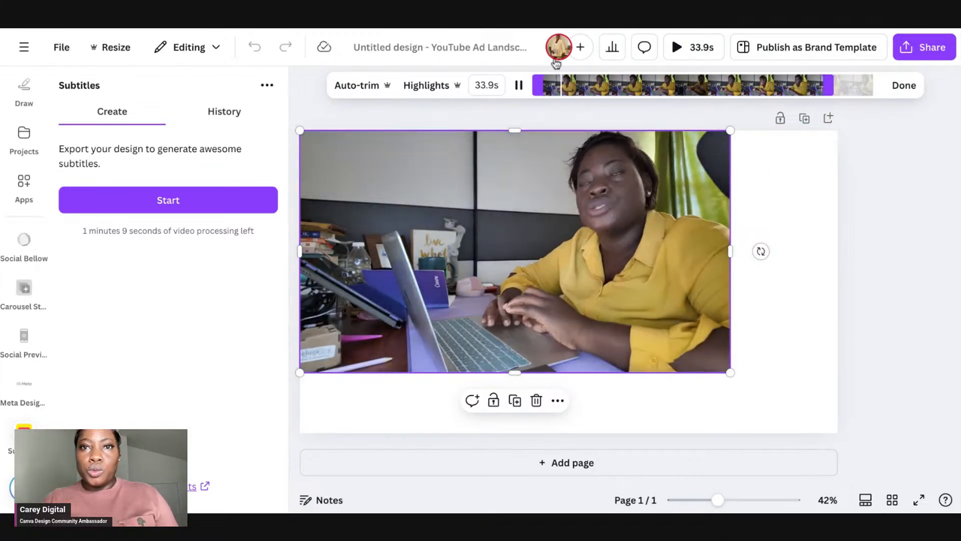
# Step: Preview the trimmed design full screen, then delete the video from the page
pyautogui.click(670, 50)
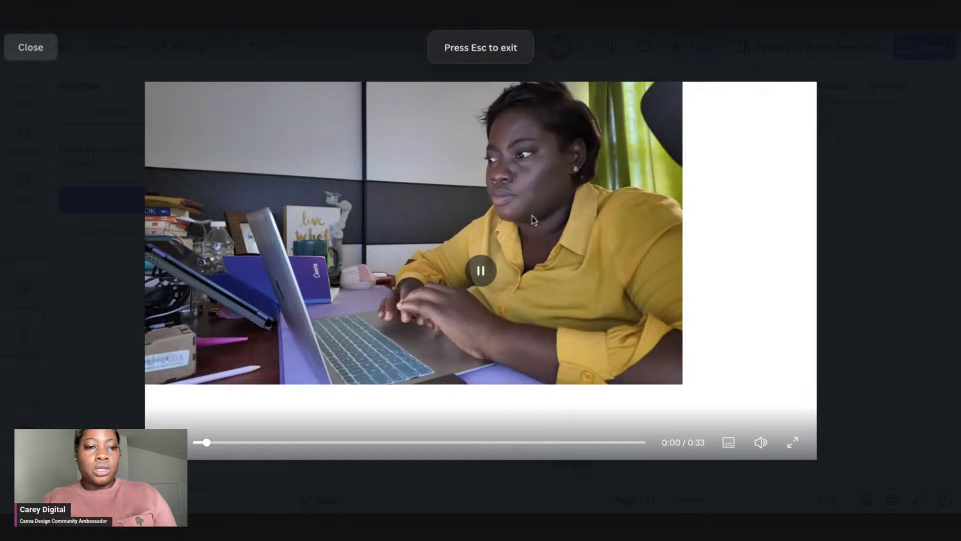
pyautogui.press('Escape')
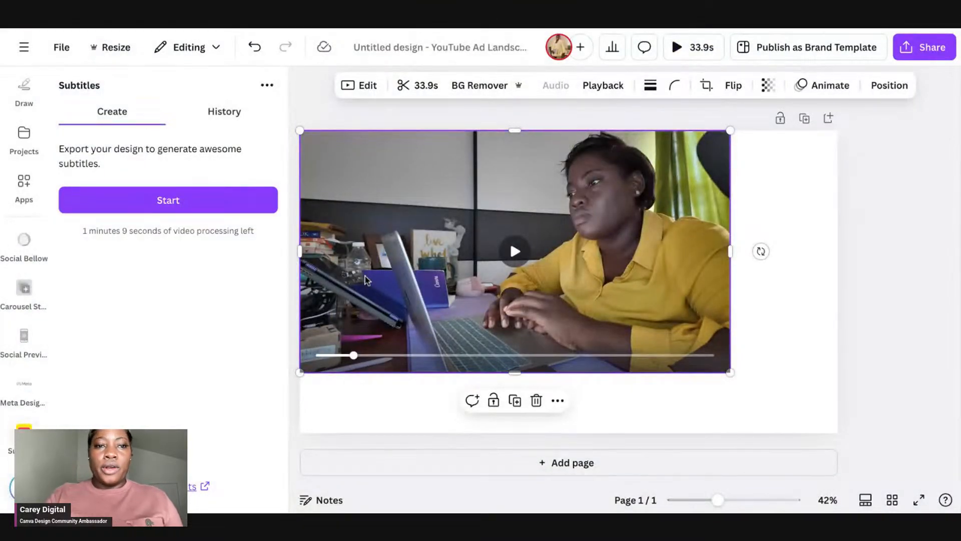
pyautogui.press('Delete')
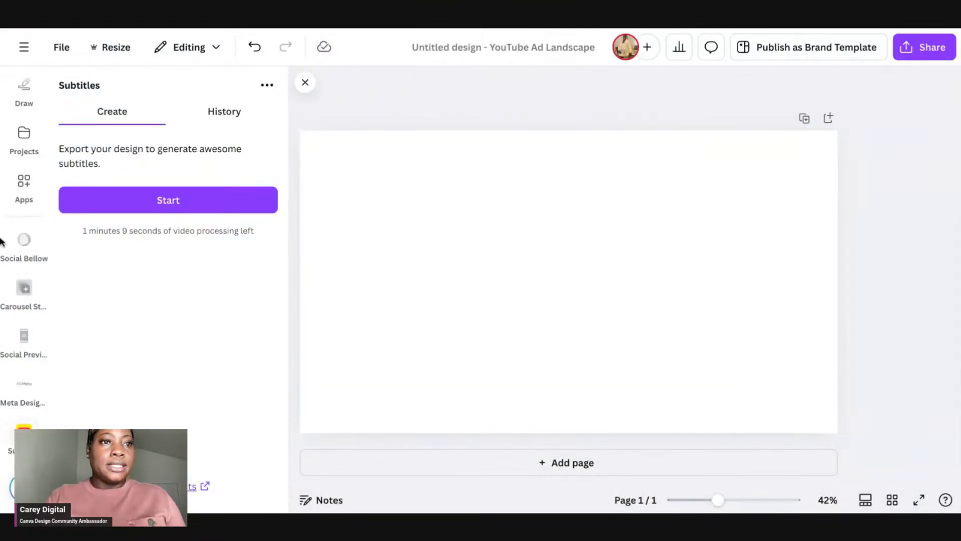
# Step: Add the 28.0s uploaded video to the page from the Uploads videos
pyautogui.scroll(3, 19, 146)
pyautogui.scroll(4, 19, 146)
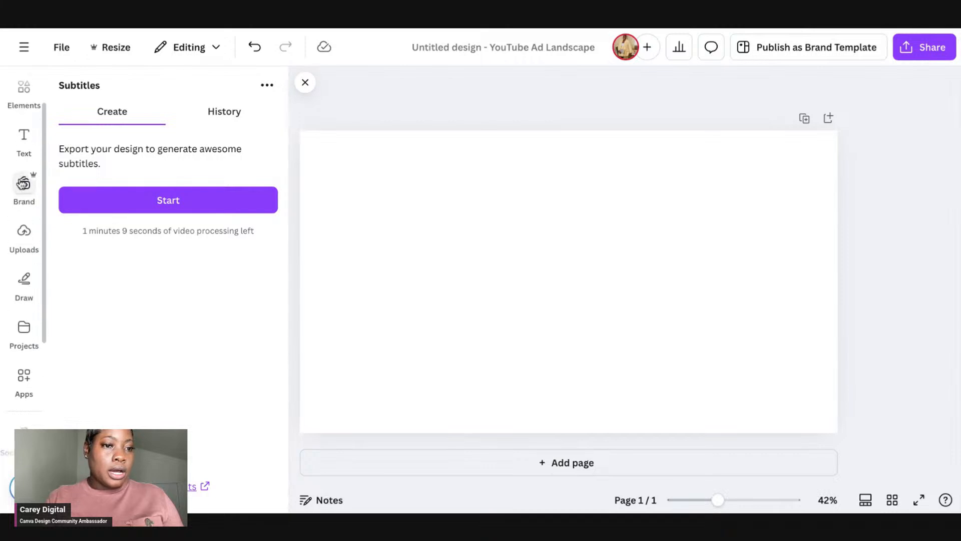
pyautogui.click(25, 289)
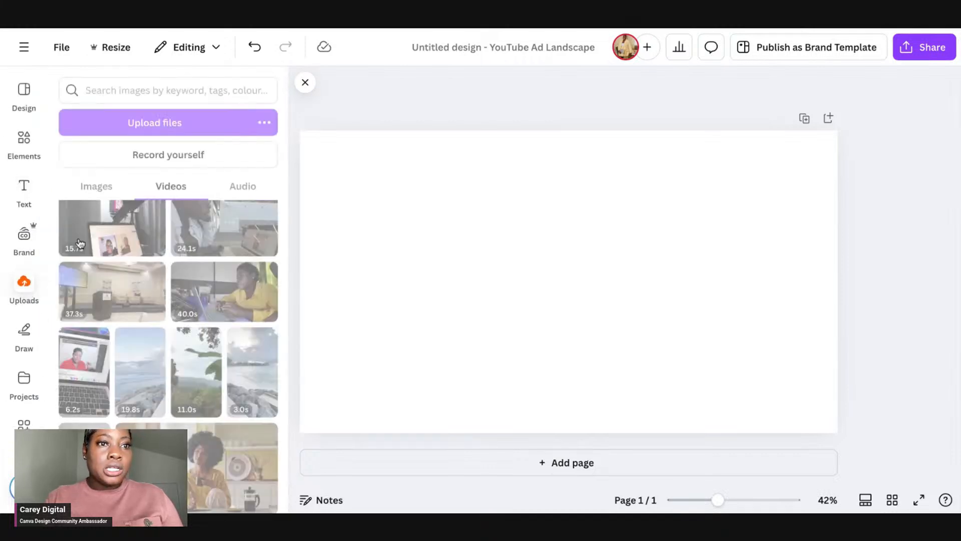
pyautogui.scroll(-2, 198, 308)
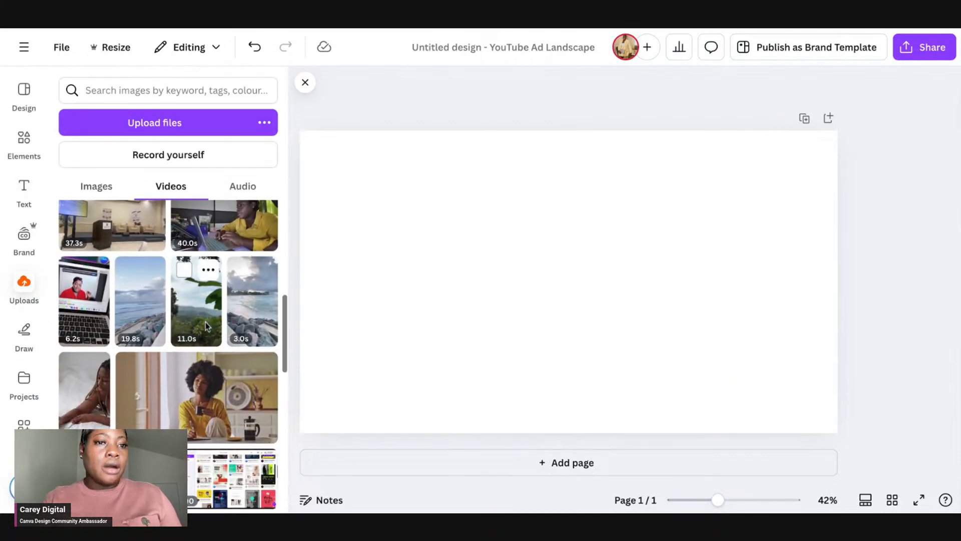
pyautogui.scroll(-6, 190, 320)
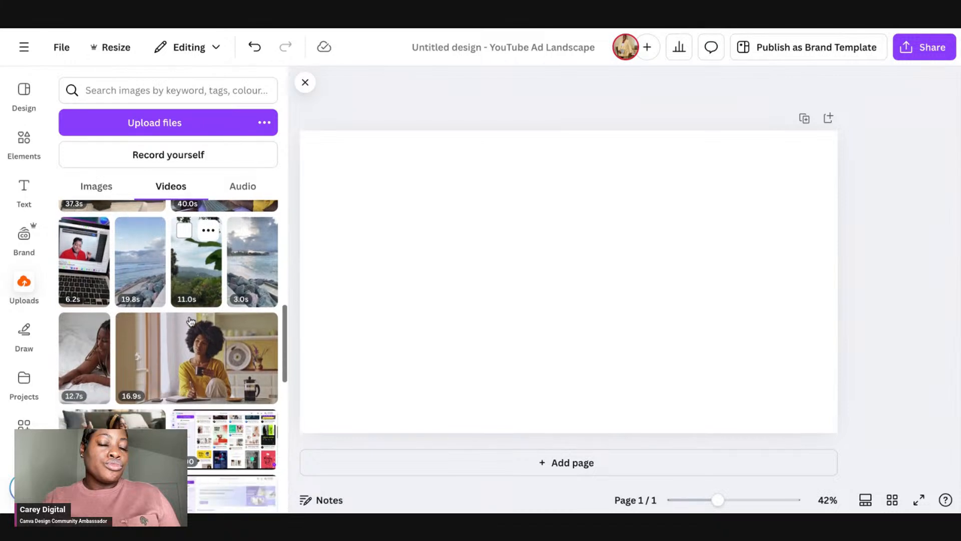
pyautogui.scroll(-8, 191, 321)
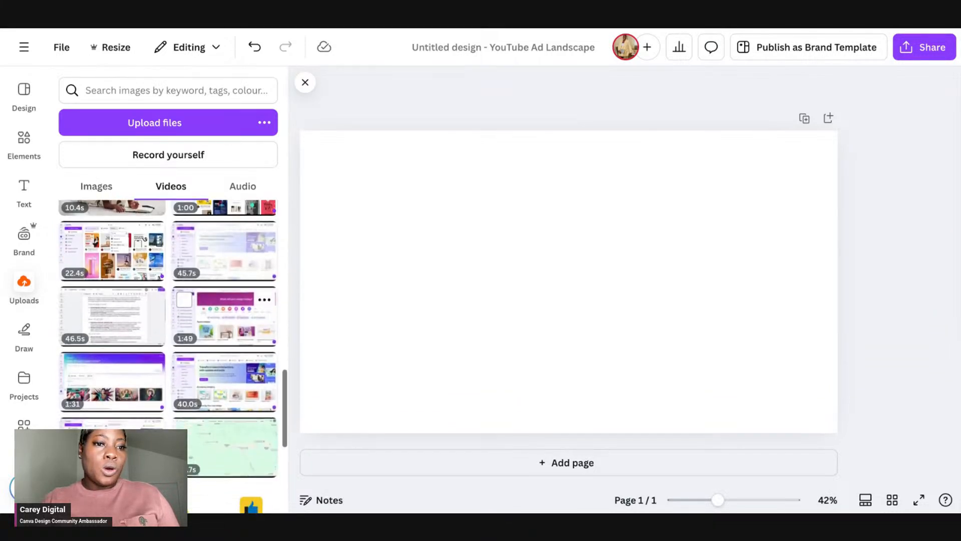
pyautogui.scroll(-5, 127, 307)
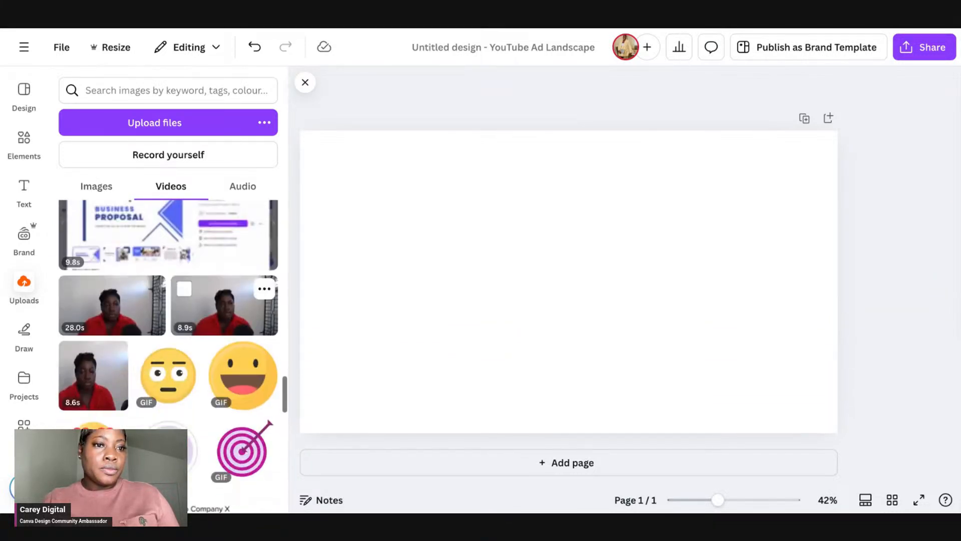
pyautogui.click(127, 308)
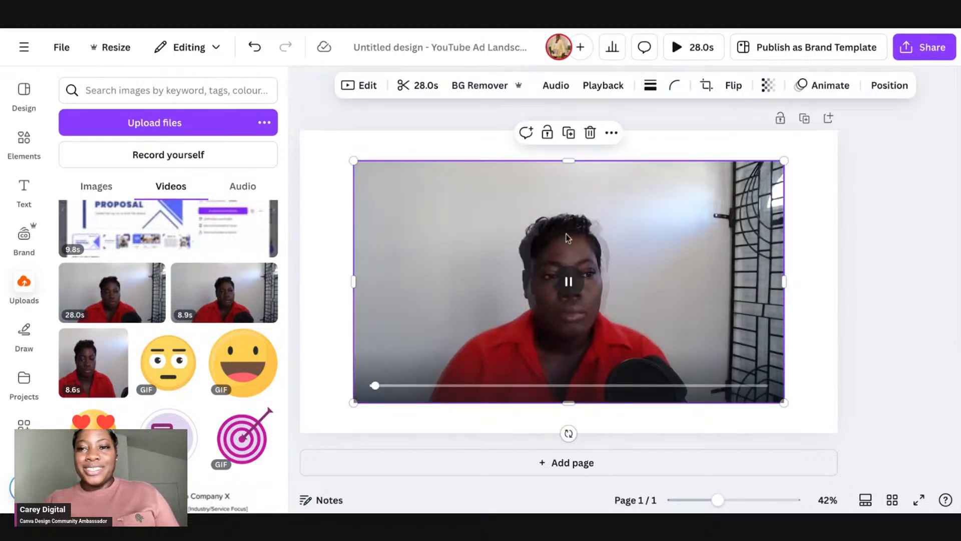
# Step: Move the 28.0s video to the page's top-left corner and enlarge it to the page's full height
pyautogui.moveTo(575, 278); pyautogui.dragTo(556, 278)
pyautogui.moveTo(770, 280); pyautogui.dragTo(693, 279)
pyautogui.click(749, 275)
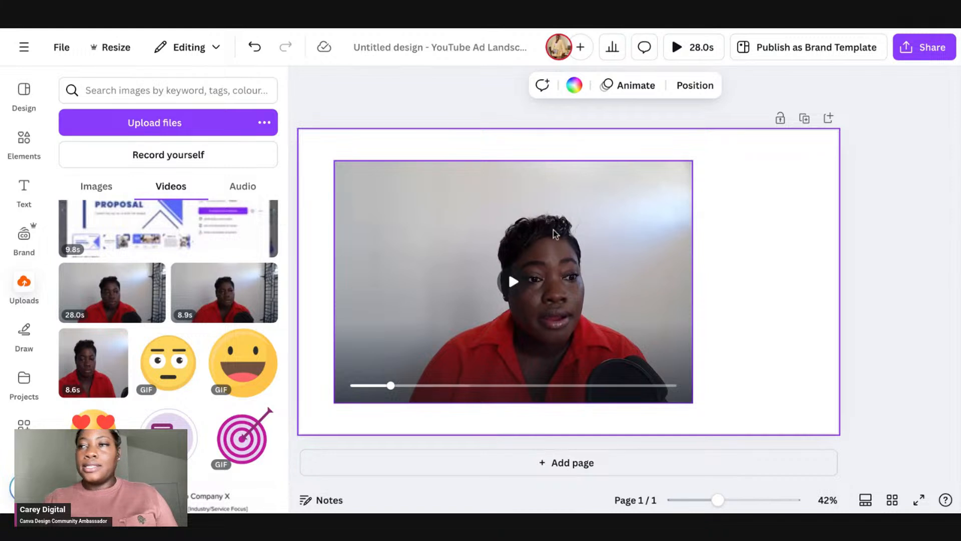
pyautogui.moveTo(555, 233); pyautogui.dragTo(522, 199)
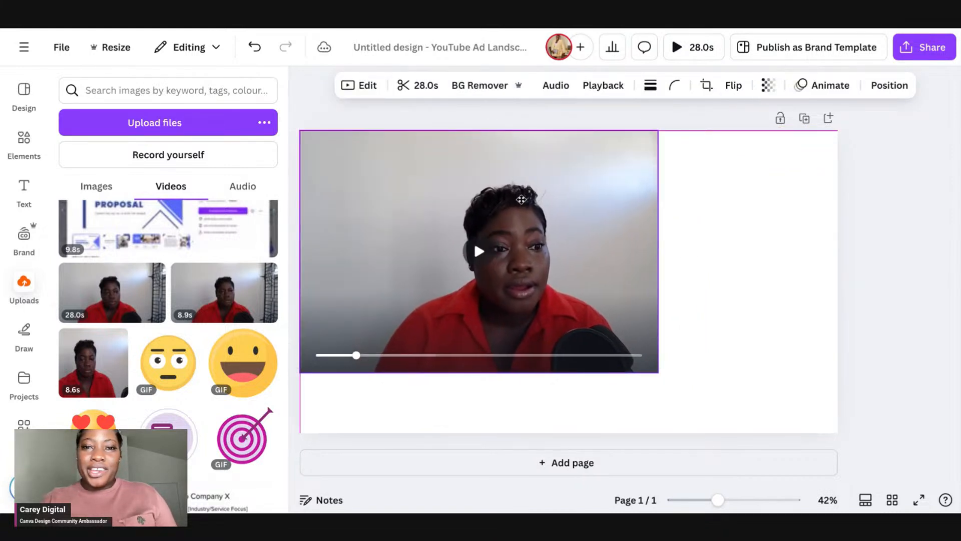
pyautogui.moveTo(659, 373); pyautogui.dragTo(764, 416)
pyautogui.click(754, 272)
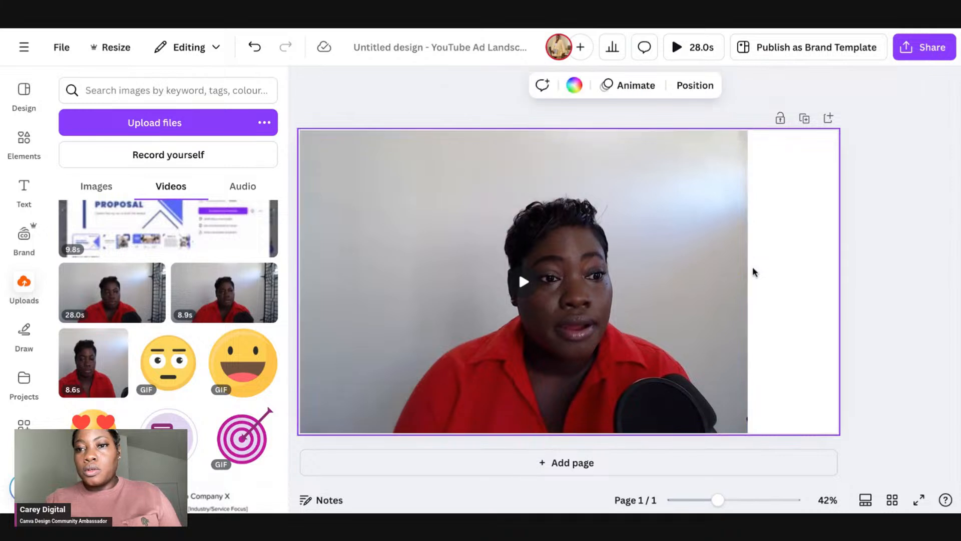
# Step: Stretch the video to reach past the page's right edge
pyautogui.click(745, 274)
pyautogui.moveTo(747, 277); pyautogui.dragTo(918, 273)
pyautogui.click(886, 120)
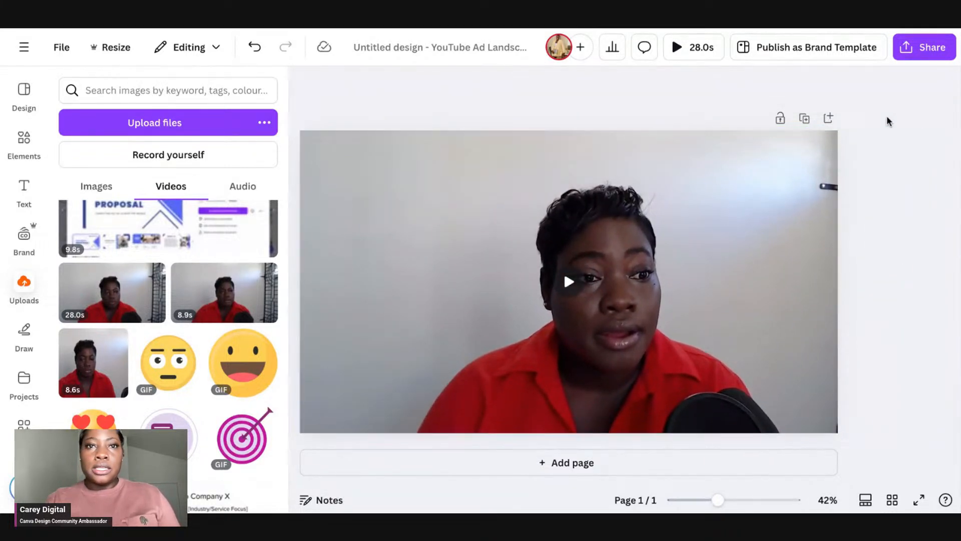
pyautogui.click(505, 256)
pyautogui.click(360, 87)
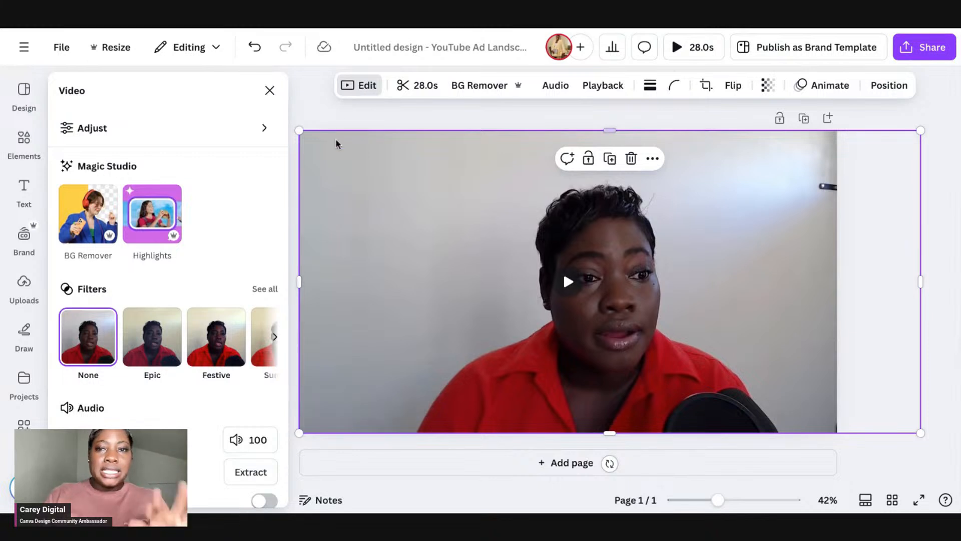
pyautogui.click(867, 125)
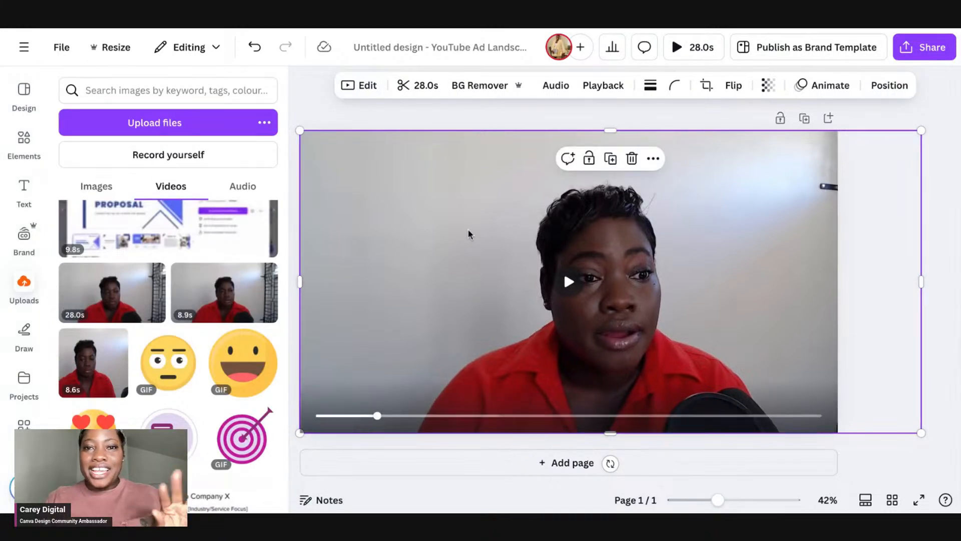
pyautogui.click(405, 121)
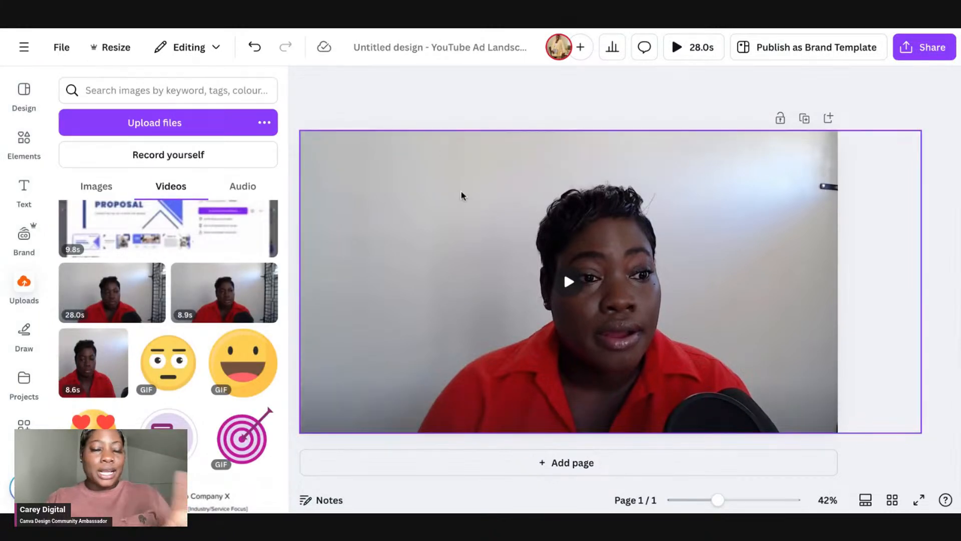
# Step: Open the Subtitles app with the video selected and export the design as an MP4 video
pyautogui.click(477, 213)
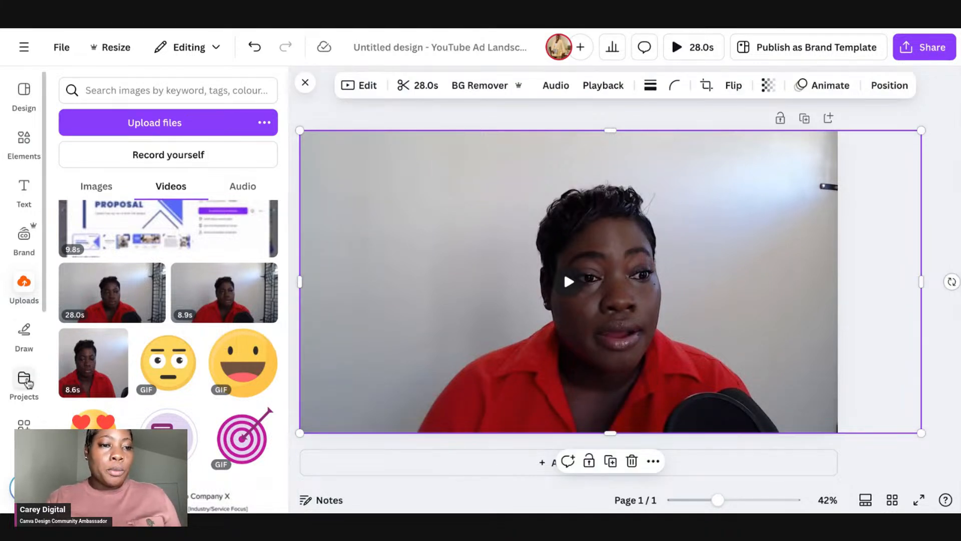
pyautogui.scroll(-5, 25, 408)
pyautogui.click(24, 431)
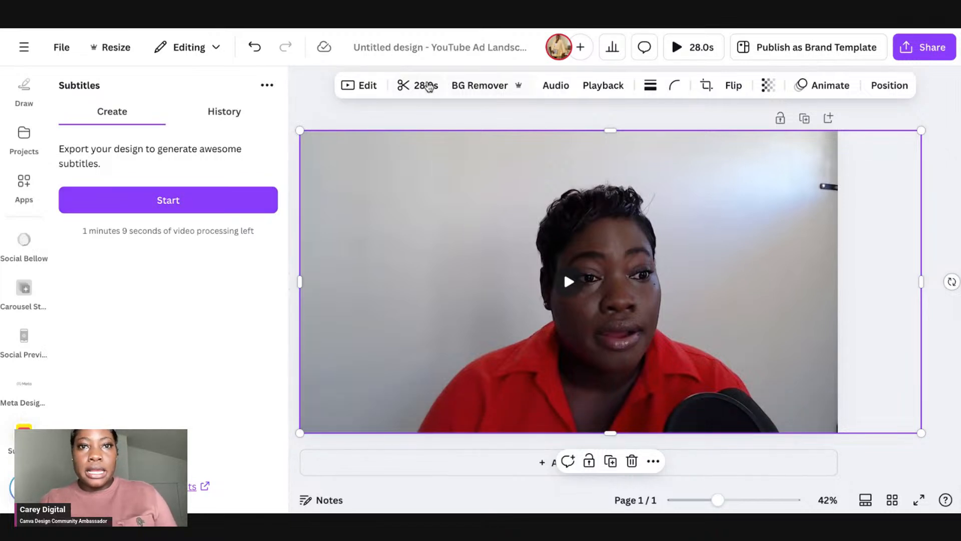
pyautogui.click(207, 207)
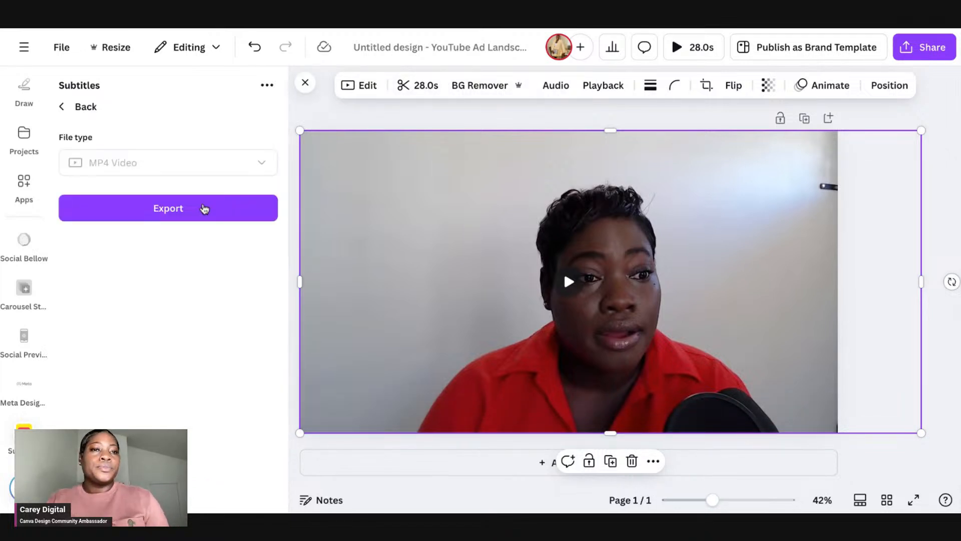
pyautogui.click(204, 209)
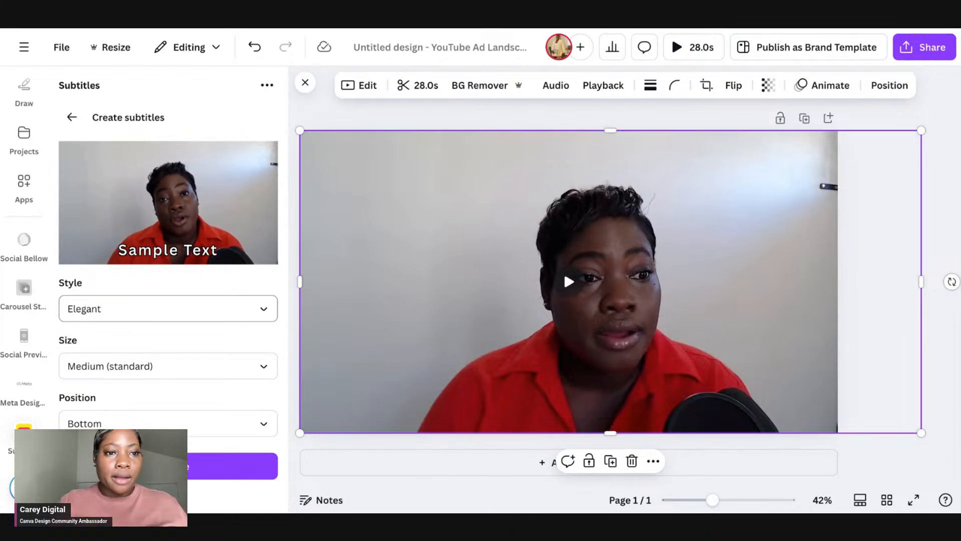
# Step: Try the subtitle styles Neat, Chic, Classic, Clear and Bold, settling on the Neat style
pyautogui.click(170, 309)
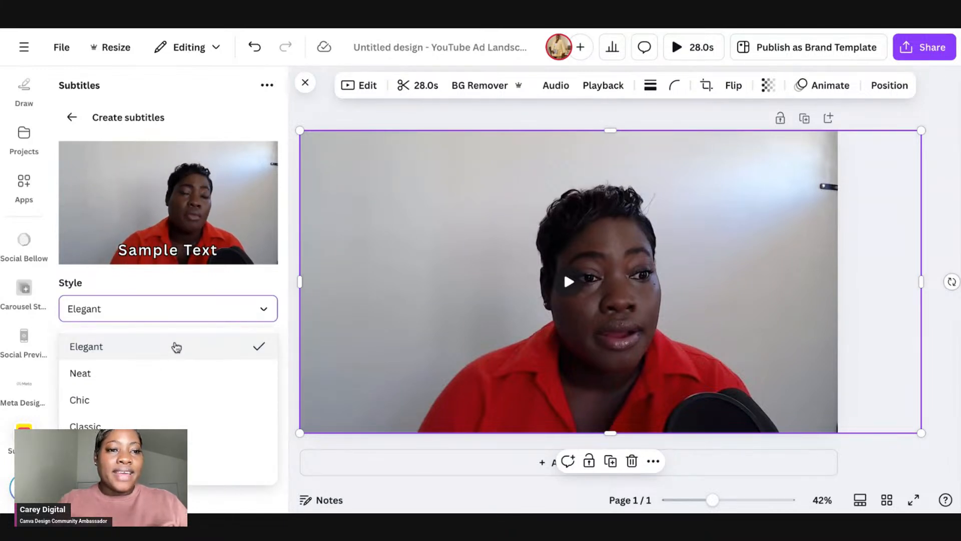
pyautogui.click(160, 372)
pyautogui.click(176, 313)
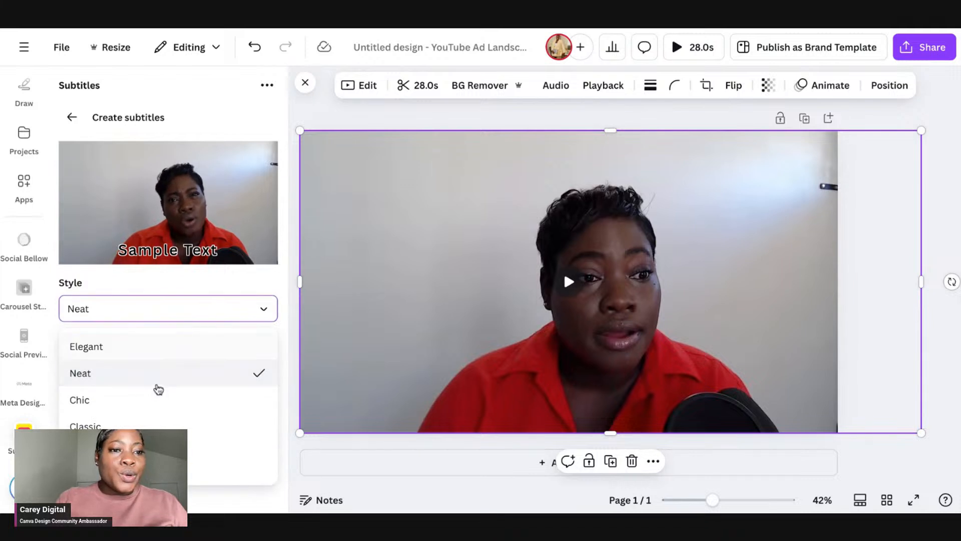
pyautogui.click(153, 399)
pyautogui.click(142, 312)
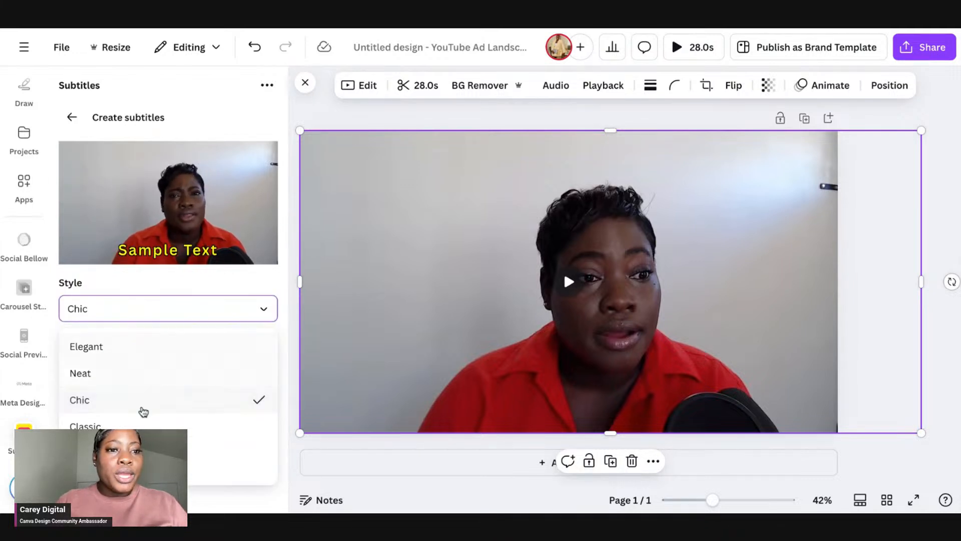
pyautogui.click(146, 425)
pyautogui.click(169, 315)
pyautogui.click(156, 453)
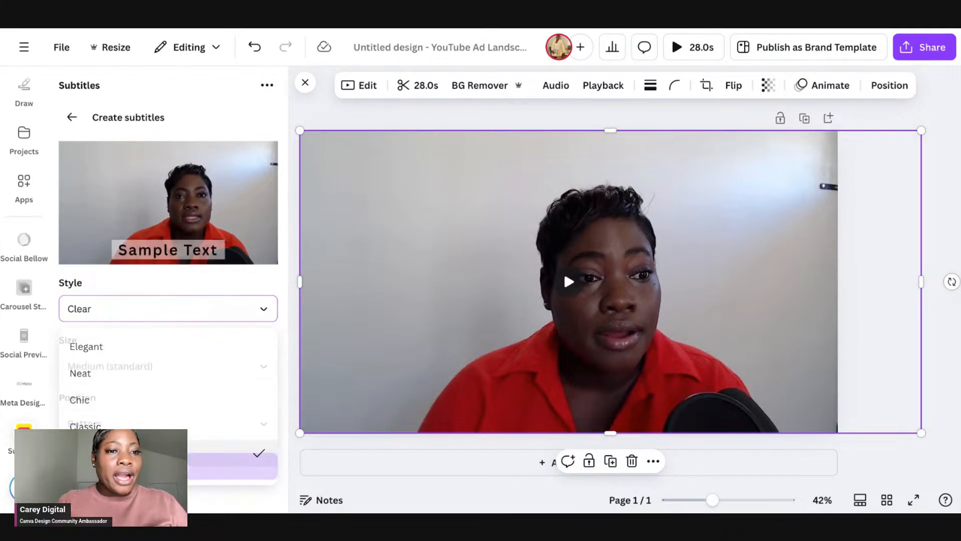
pyautogui.click(181, 318)
pyautogui.scroll(-1, 157, 441)
pyautogui.click(157, 471)
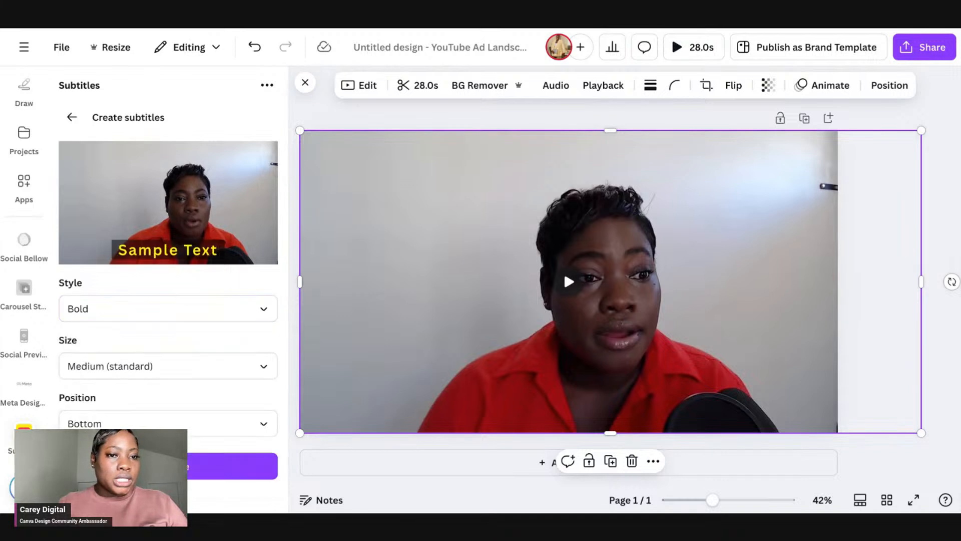
pyautogui.click(181, 318)
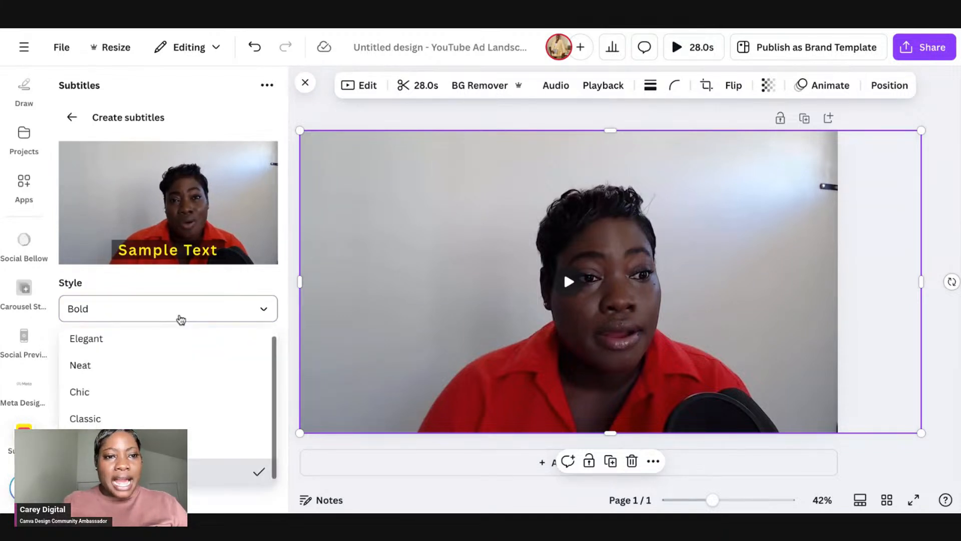
pyautogui.click(151, 373)
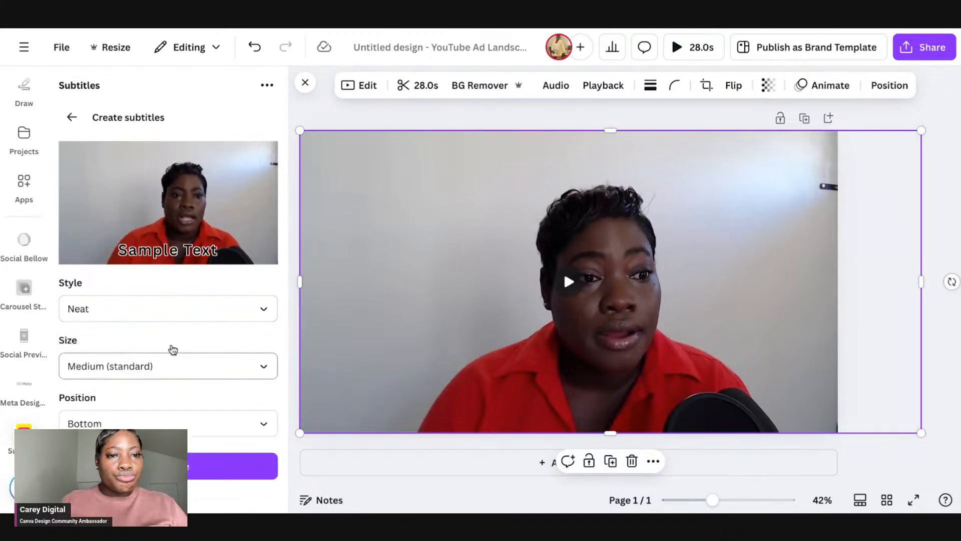
pyautogui.click(189, 303)
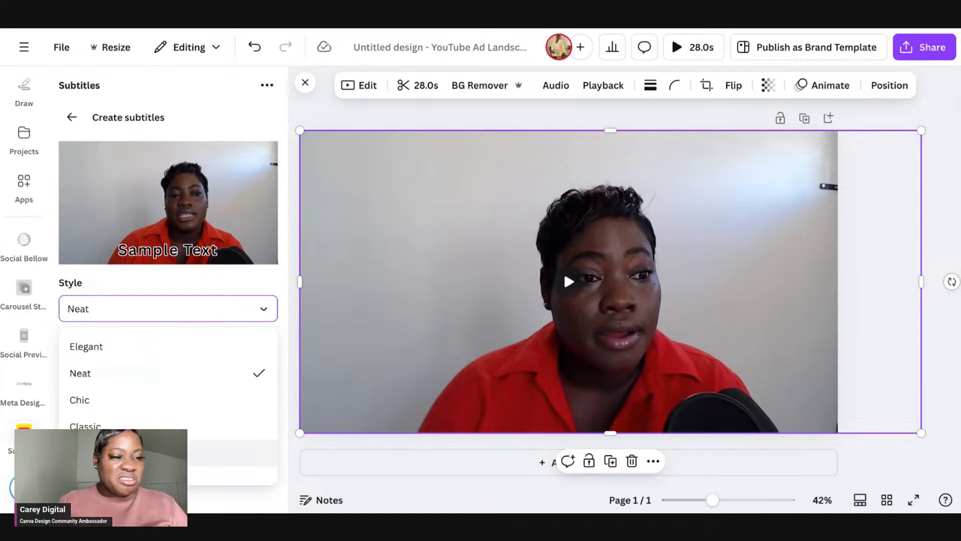
pyautogui.click(195, 279)
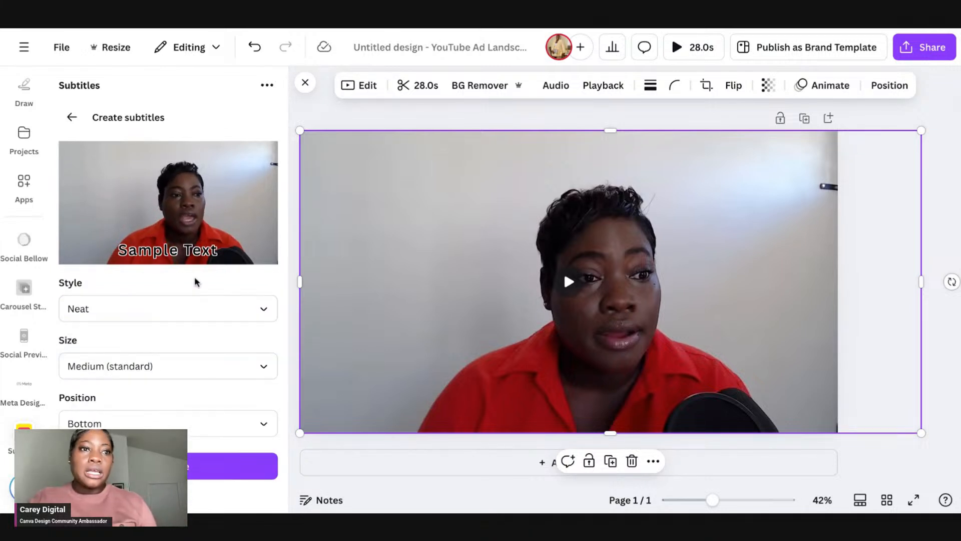
# Step: Compare subtitle sizes Small, Large and X-Large, then set the size to Medium (standard)
pyautogui.click(174, 366)
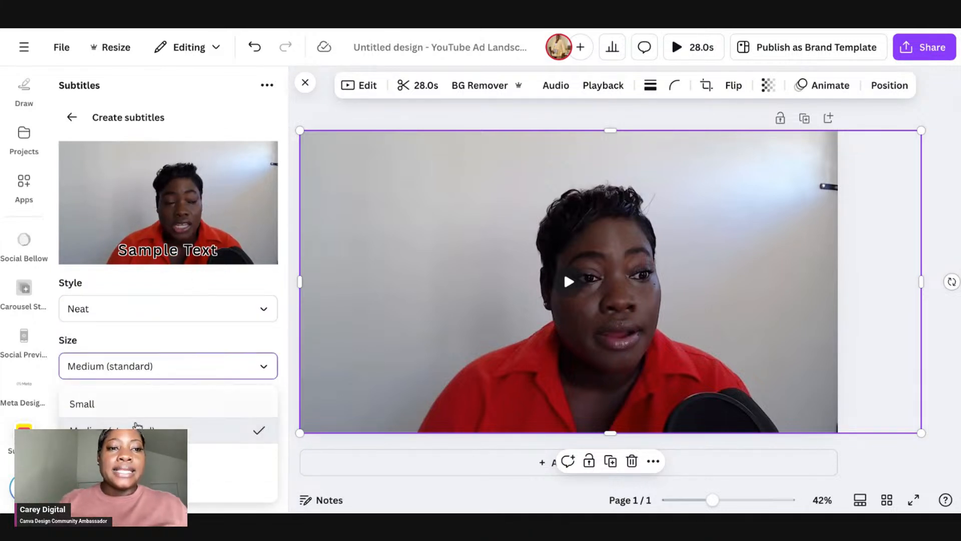
pyautogui.click(112, 406)
pyautogui.click(130, 368)
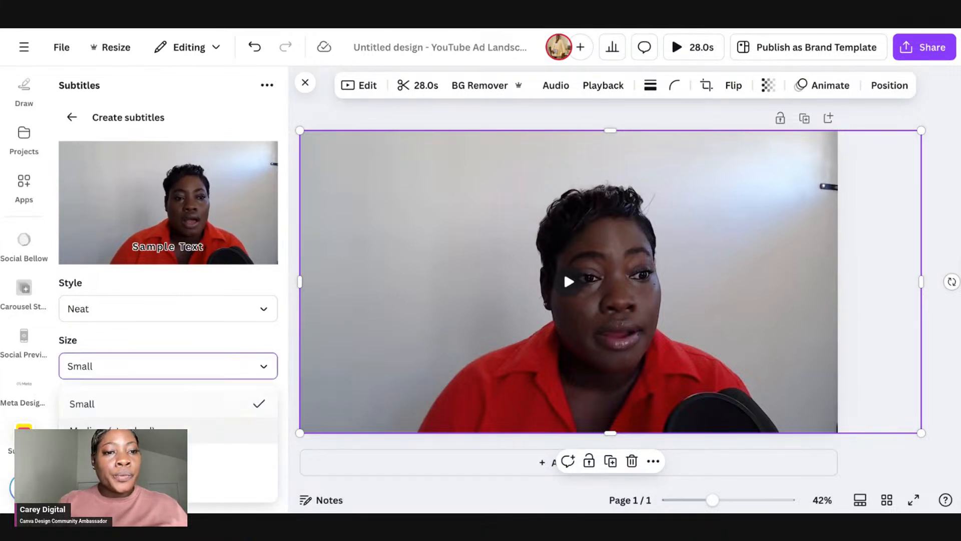
pyautogui.click(112, 456)
pyautogui.click(172, 369)
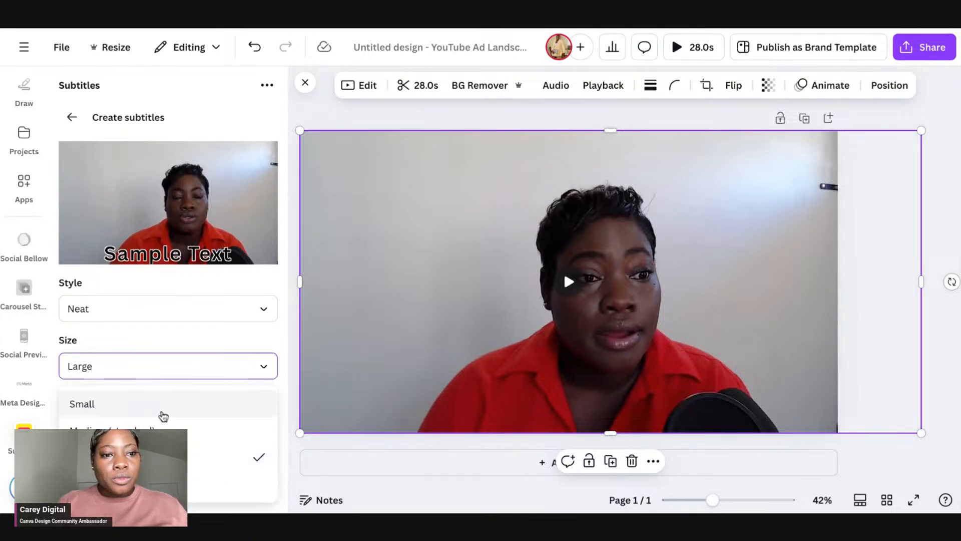
pyautogui.click(225, 484)
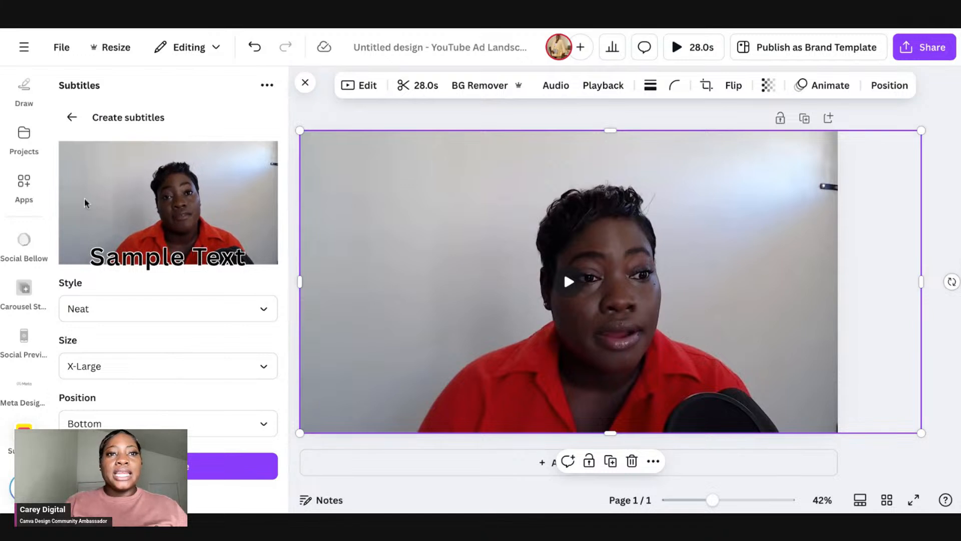
pyautogui.click(173, 307)
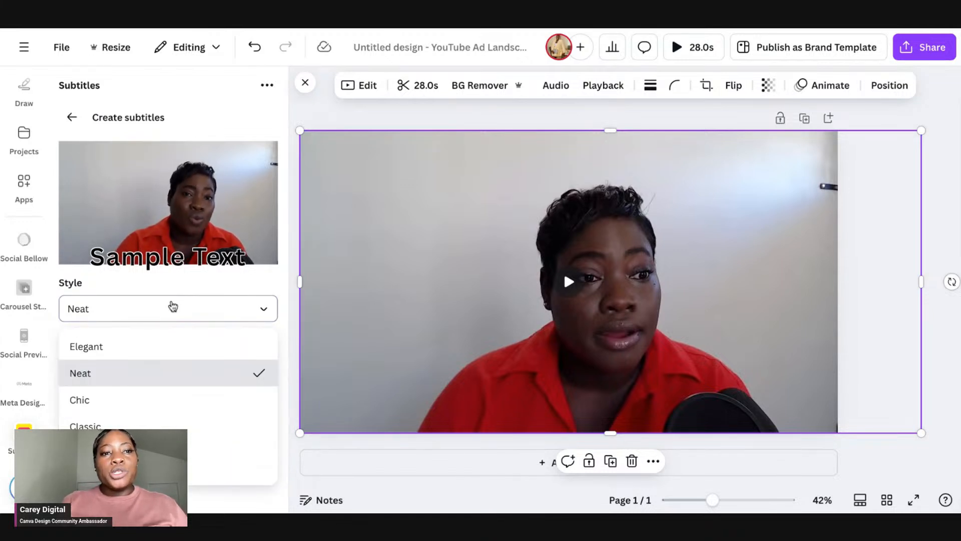
pyautogui.click(192, 278)
pyautogui.click(167, 365)
pyautogui.click(165, 428)
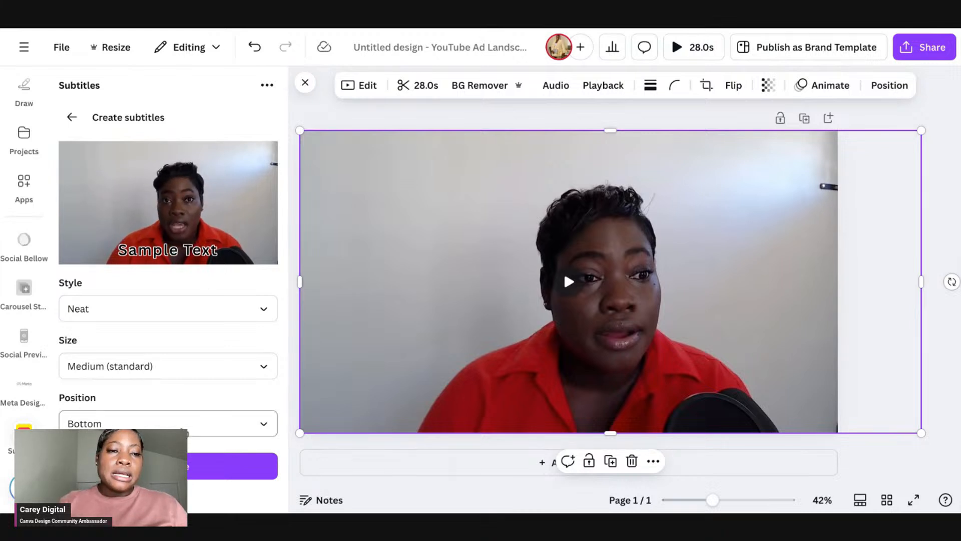
# Step: Preview the Top and Middle subtitle positions, then set the position back to Bottom
pyautogui.click(179, 423)
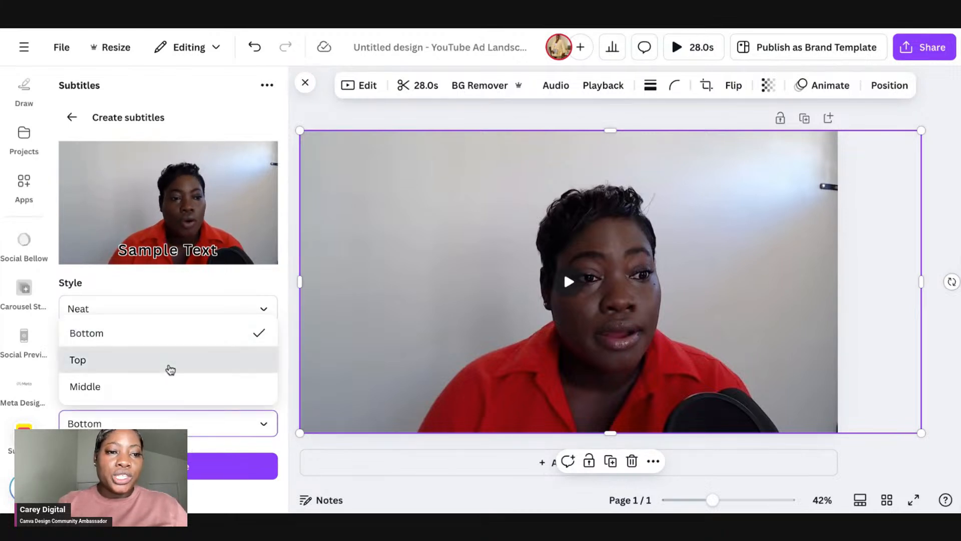
pyautogui.click(171, 370)
pyautogui.click(186, 425)
pyautogui.click(155, 386)
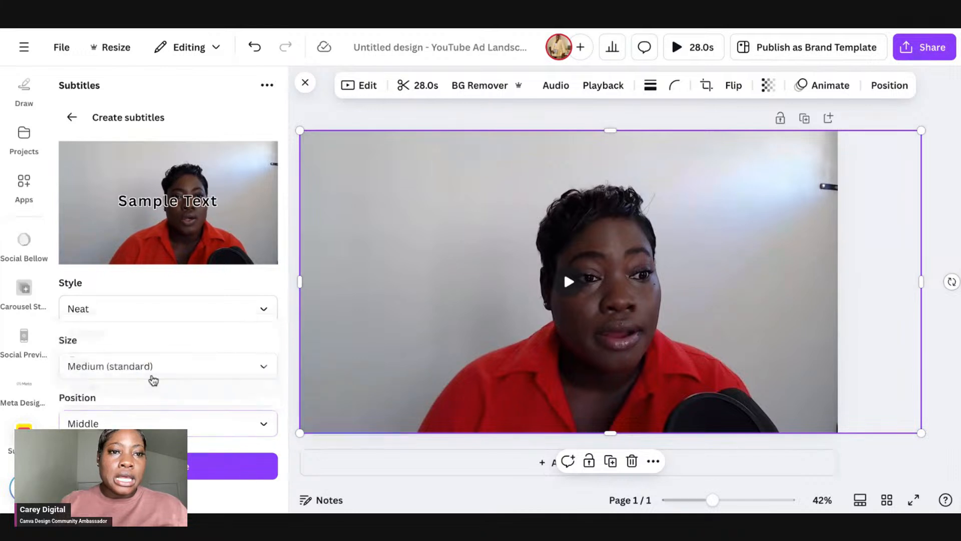
pyautogui.click(150, 423)
pyautogui.click(149, 333)
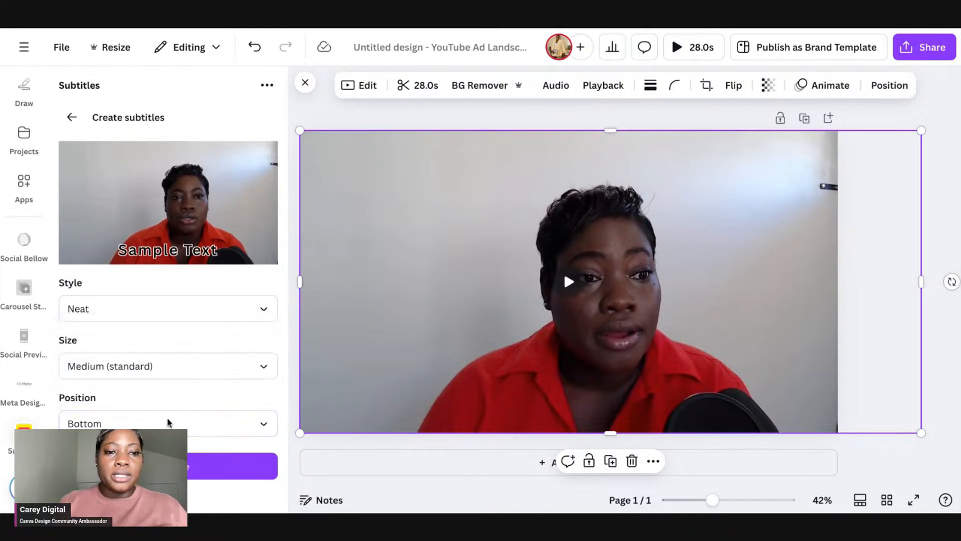
# Step: Generate the subtitles and play the video to preview them
pyautogui.click(246, 465)
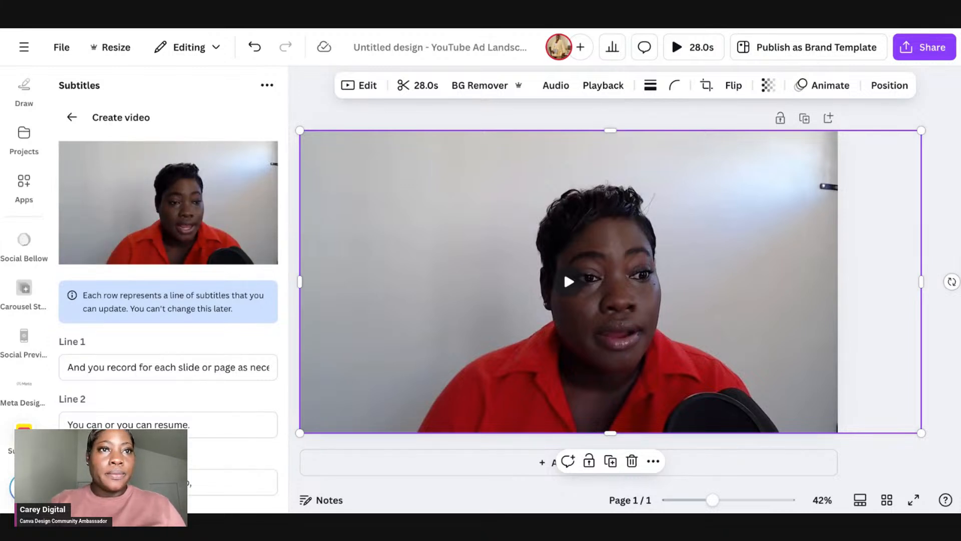
pyautogui.moveTo(472, 260)
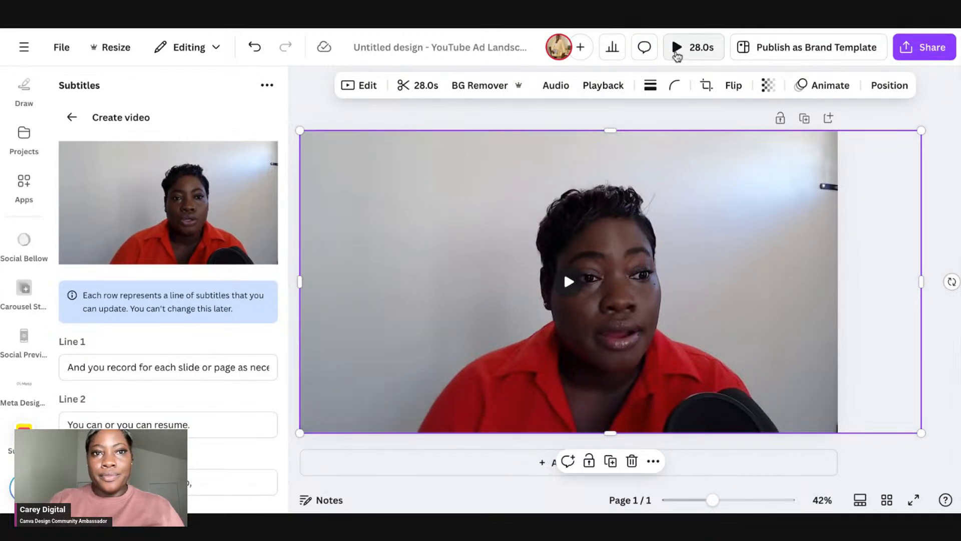
pyautogui.click(423, 86)
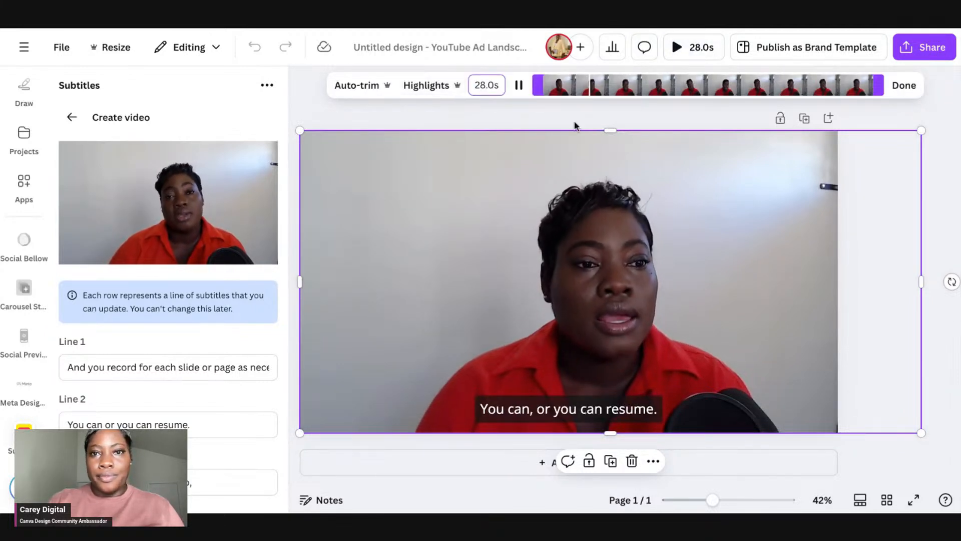
pyautogui.click(521, 88)
pyautogui.click(406, 123)
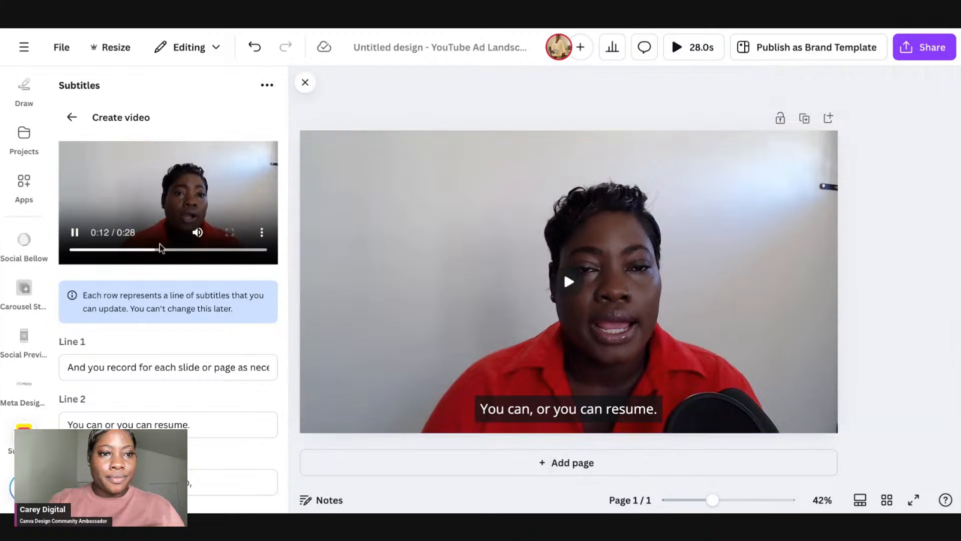
# Step: Review the generated subtitle lines in the list
pyautogui.scroll(-1, 175, 234)
pyautogui.click(197, 215)
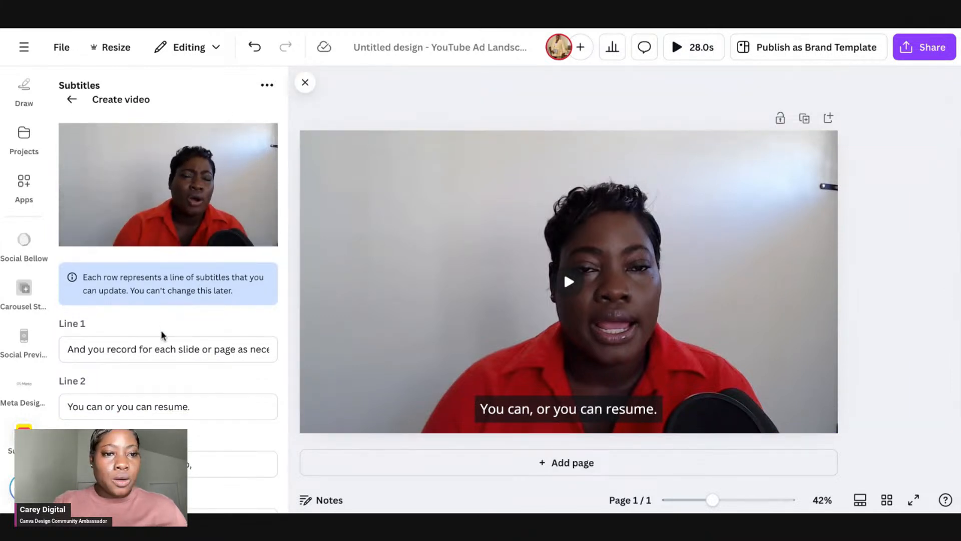
pyautogui.scroll(-1, 160, 329)
pyautogui.scroll(2, 161, 286)
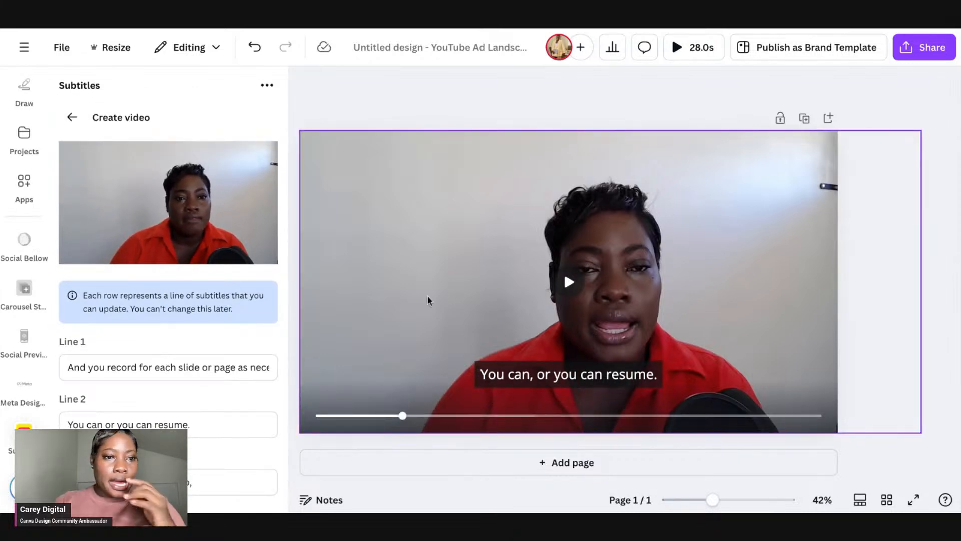
pyautogui.click(171, 364)
pyautogui.scroll(-8, 171, 365)
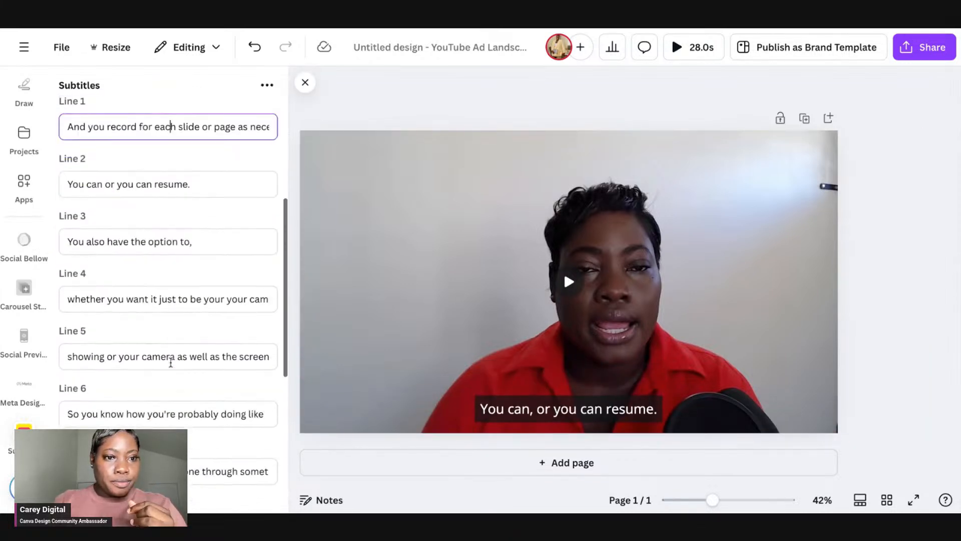
pyautogui.scroll(-4, 190, 496)
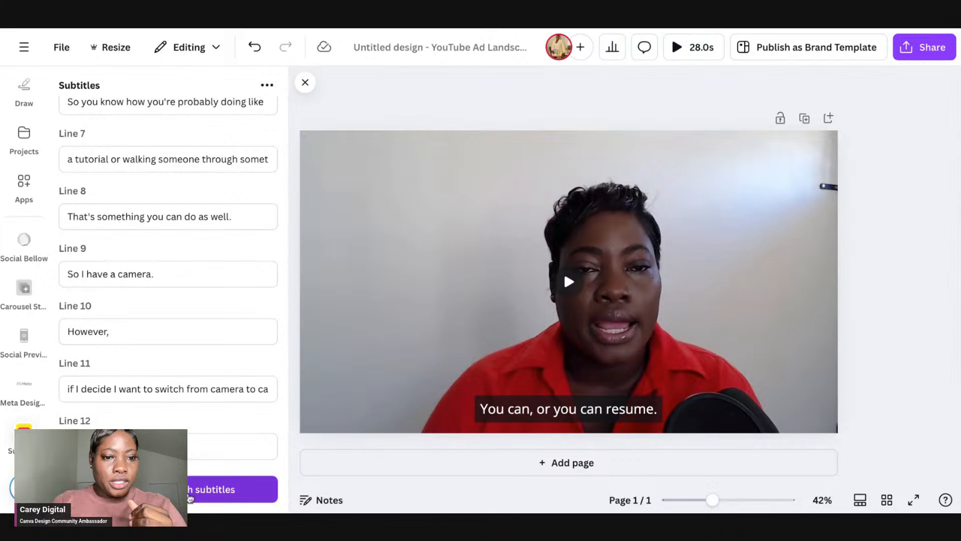
# Step: Create the video with subtitles and open the completed design from the history
pyautogui.click(190, 496)
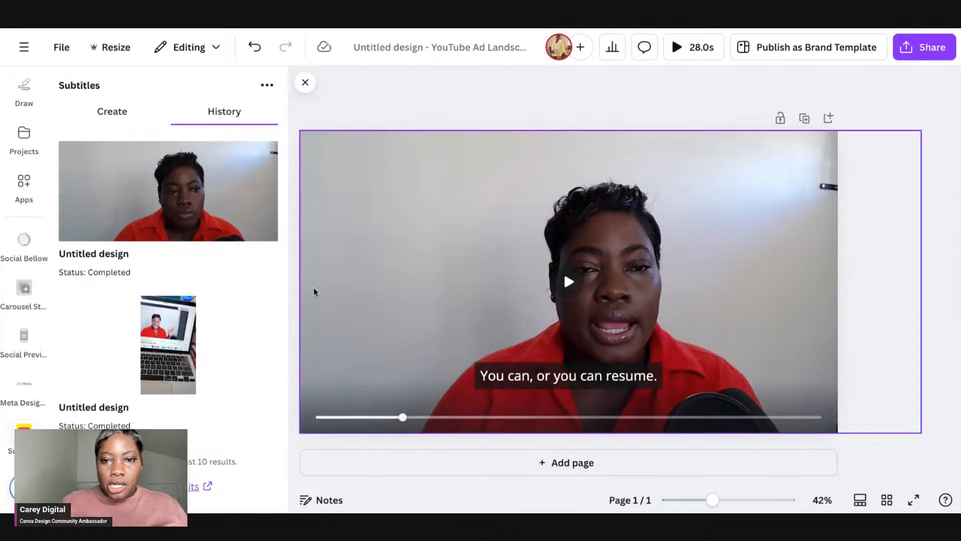
pyautogui.click(151, 211)
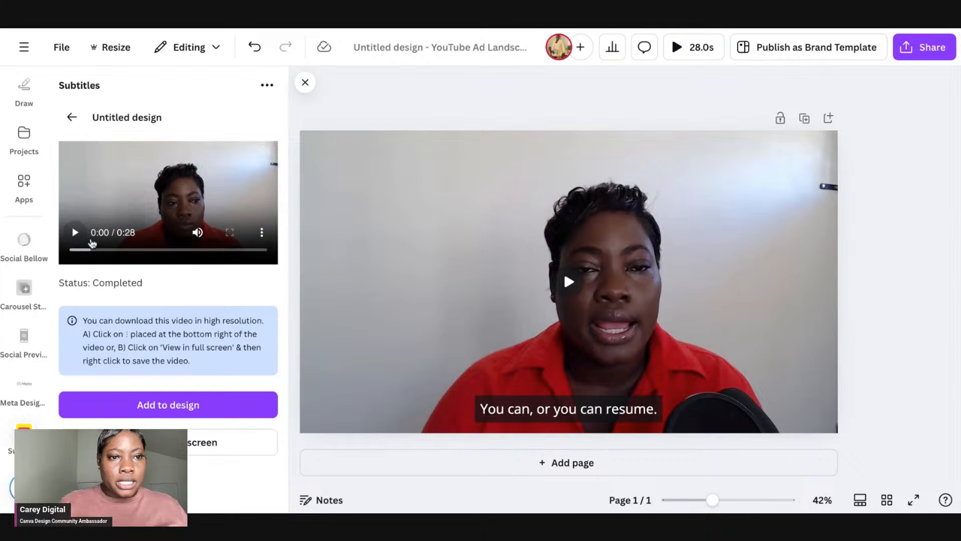
# Step: Delete the original video from the page and add the subtitled video to the design
pyautogui.click(421, 253)
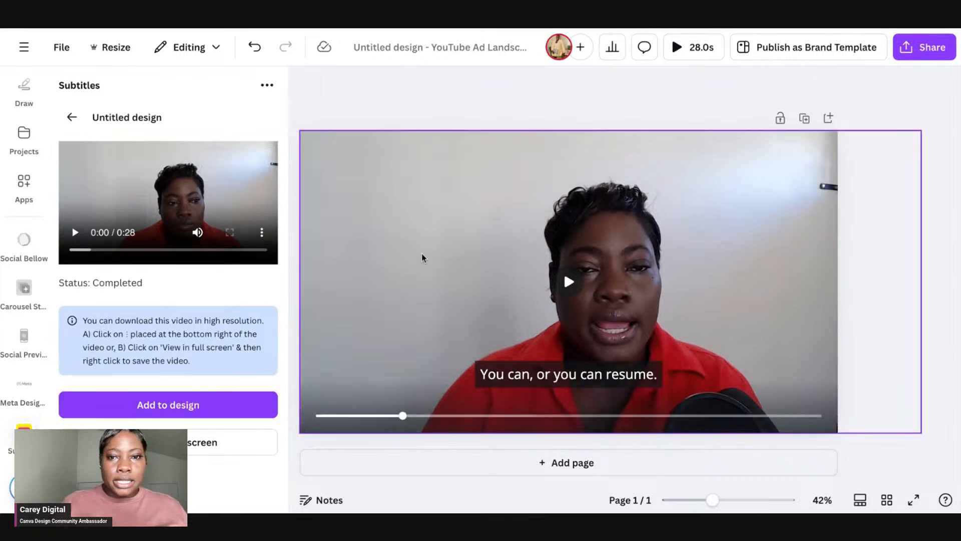
pyautogui.press('Delete')
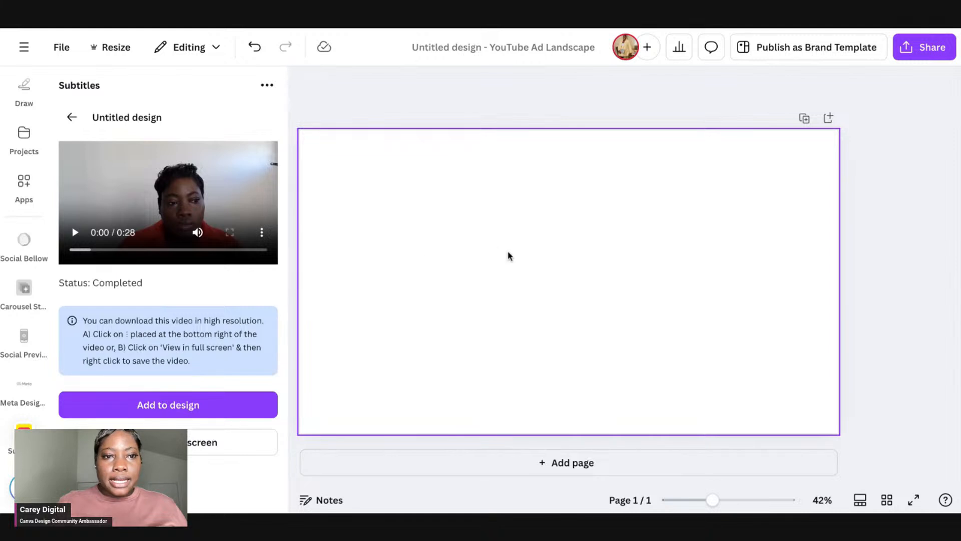
pyautogui.click(168, 405)
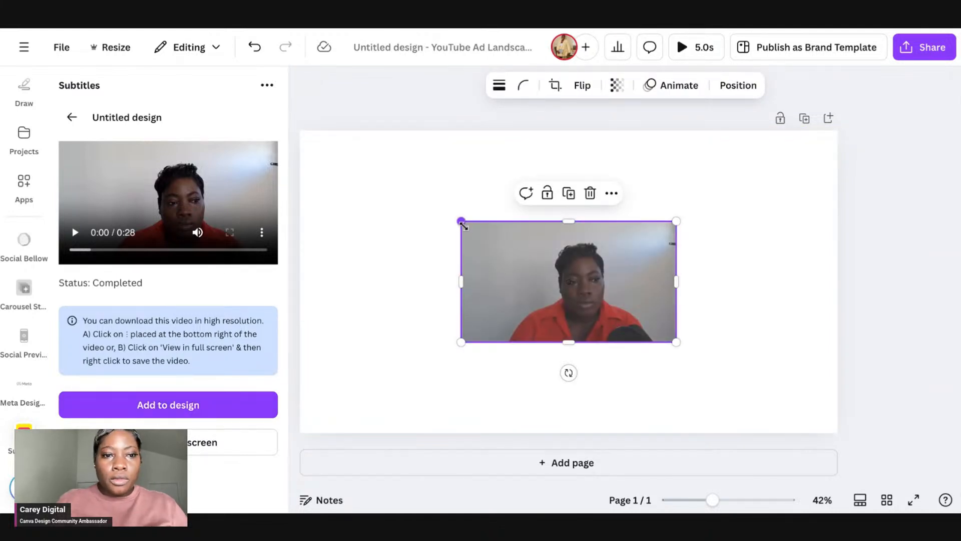
# Step: Enlarge and reposition the subtitled video so it fills the whole page
pyautogui.moveTo(461, 221); pyautogui.dragTo(369, 169)
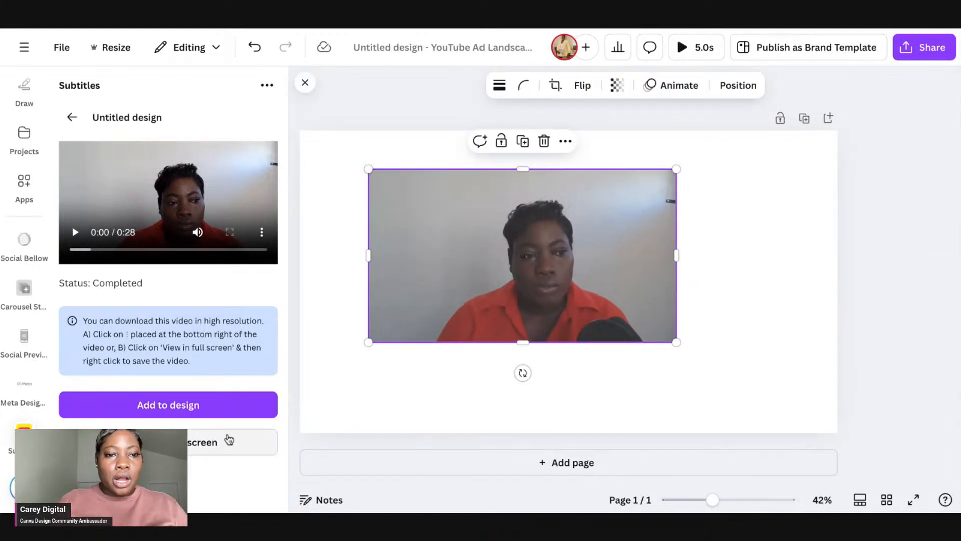
pyautogui.click(195, 442)
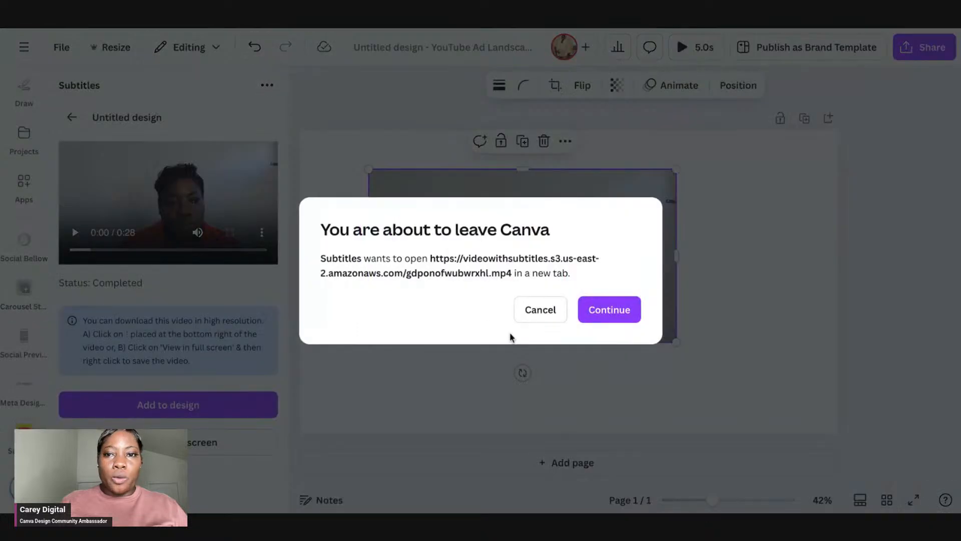
pyautogui.click(544, 307)
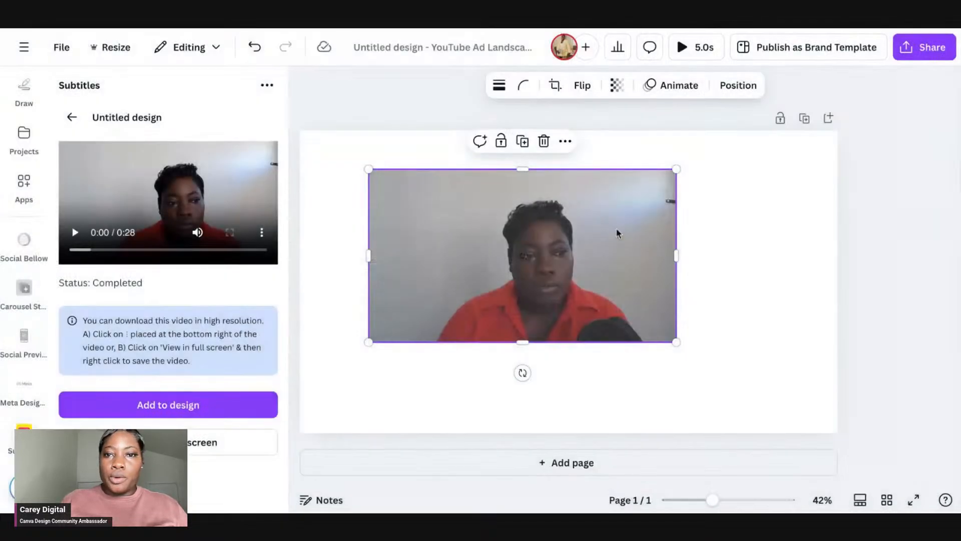
pyautogui.moveTo(376, 169); pyautogui.dragTo(353, 144)
pyautogui.moveTo(429, 181); pyautogui.dragTo(360, 167)
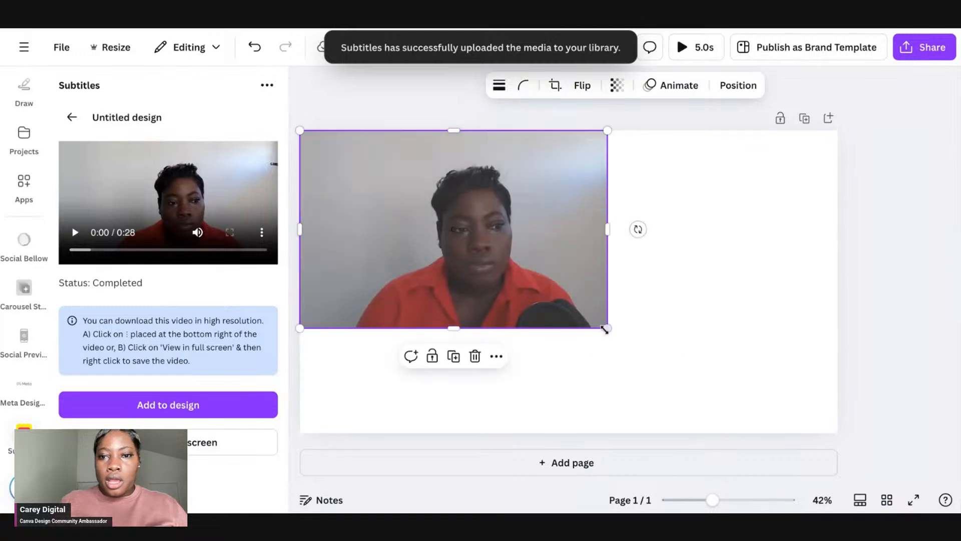
pyautogui.moveTo(606, 328); pyautogui.dragTo(879, 403)
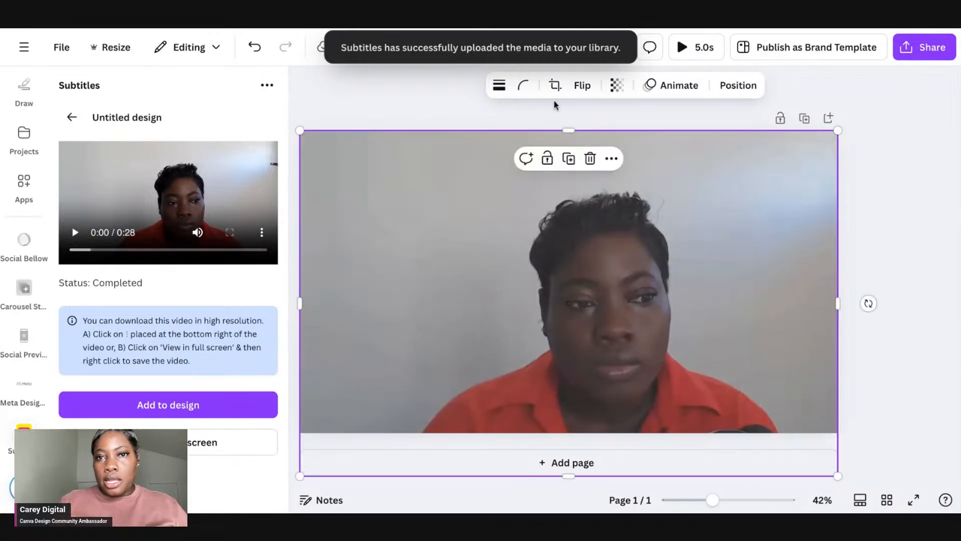
# Step: Preview the page, then resize the video so it sits slightly inset within the page
pyautogui.click(676, 56)
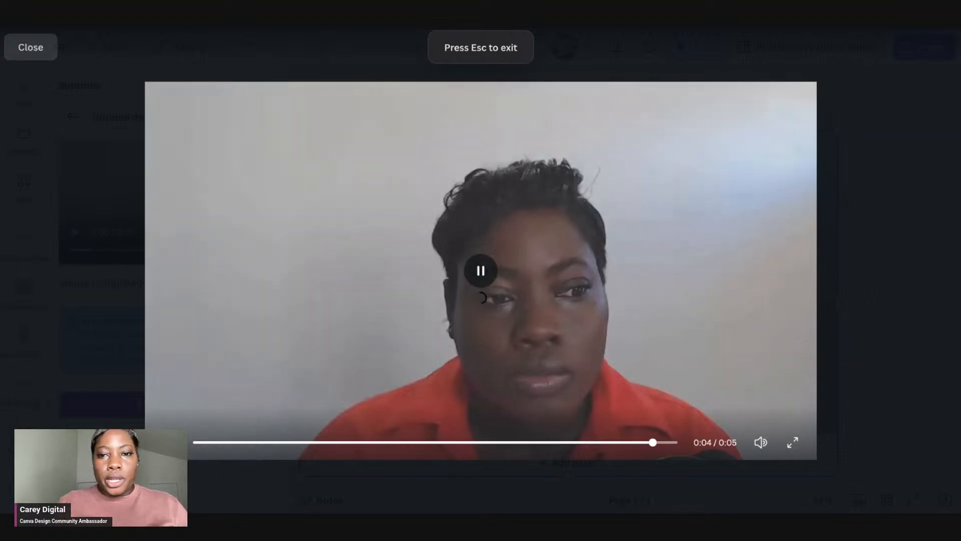
pyautogui.press('Escape')
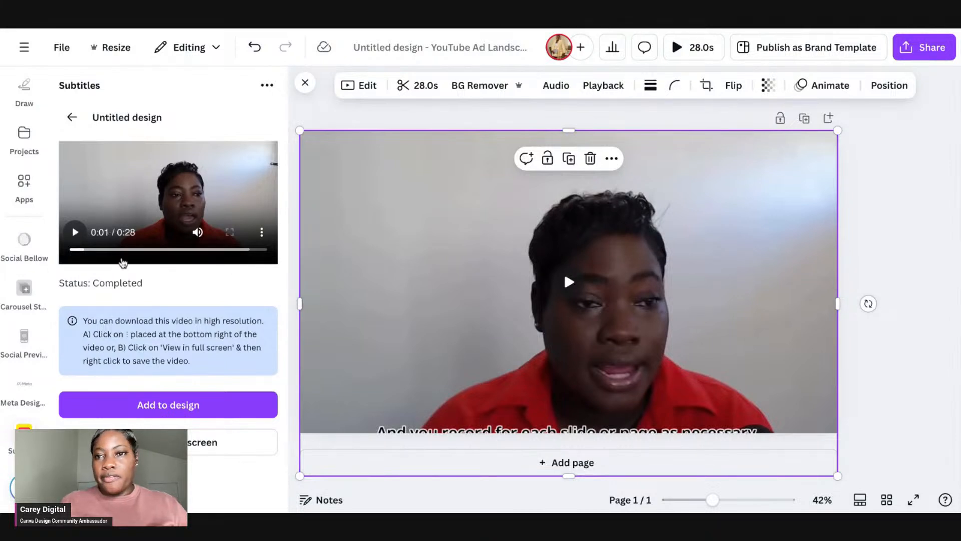
pyautogui.moveTo(839, 133); pyautogui.dragTo(786, 184)
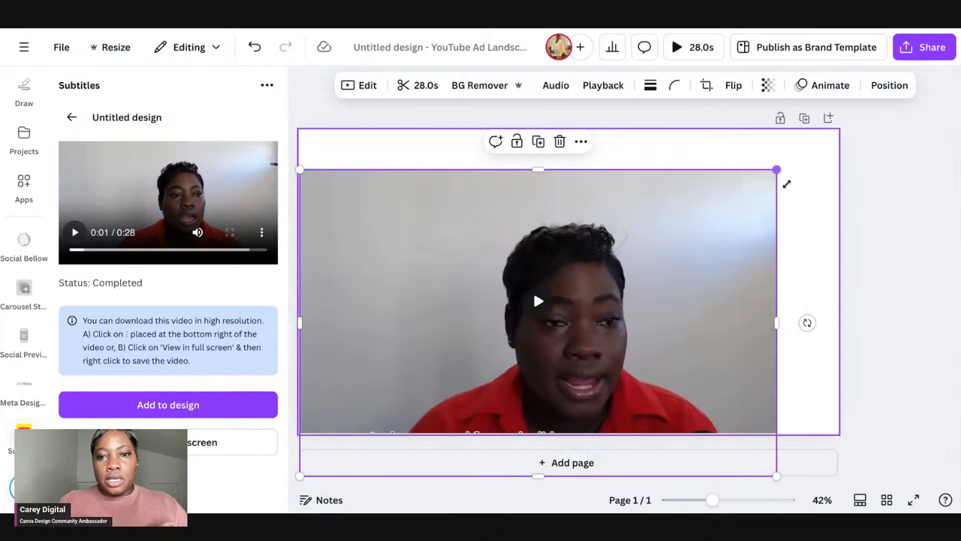
pyautogui.moveTo(710, 268); pyautogui.dragTo(728, 212)
pyautogui.moveTo(794, 116); pyautogui.dragTo(747, 144)
pyautogui.moveTo(702, 224); pyautogui.dragTo(730, 217)
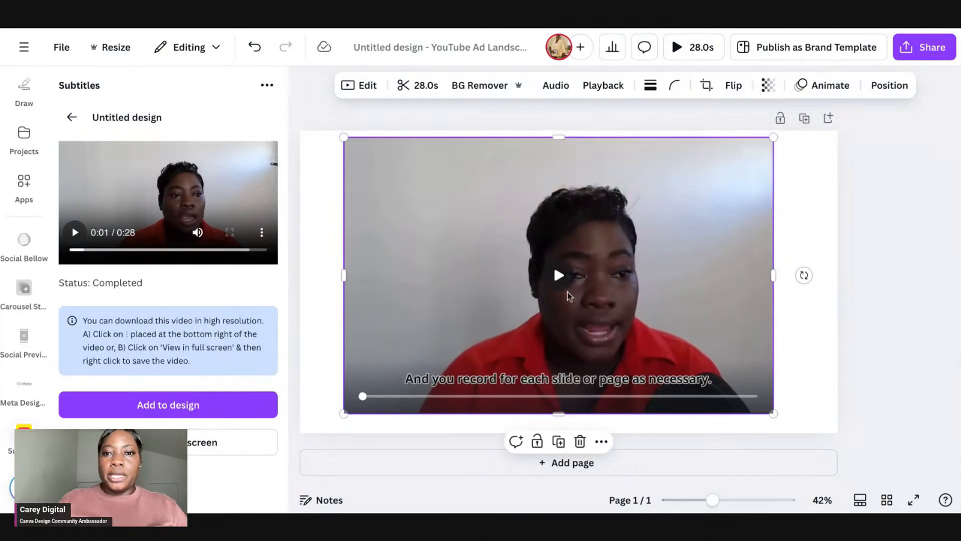
# Step: Play the design in full-screen presentation mode to check the subtitles, then close it
pyautogui.click(914, 500)
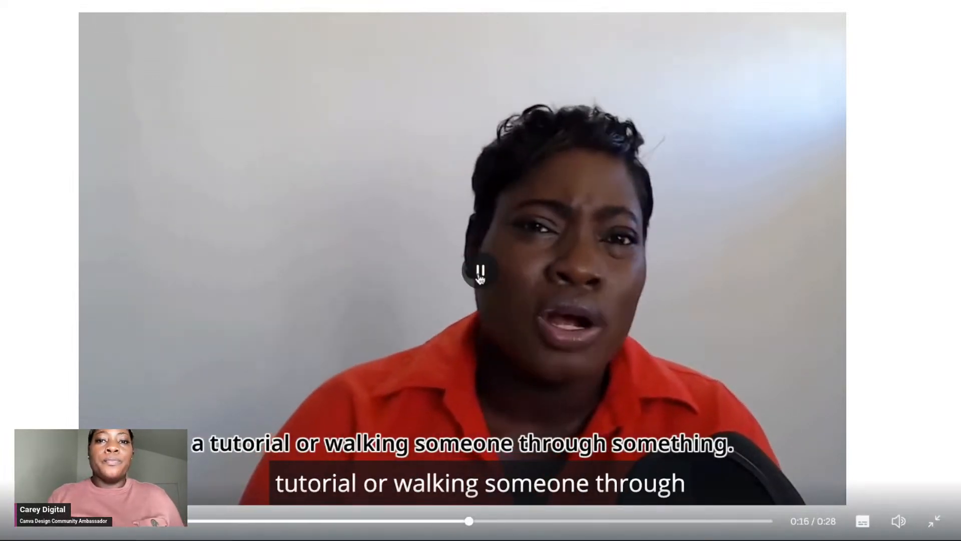
pyautogui.press('Escape')
pyautogui.click(480, 274)
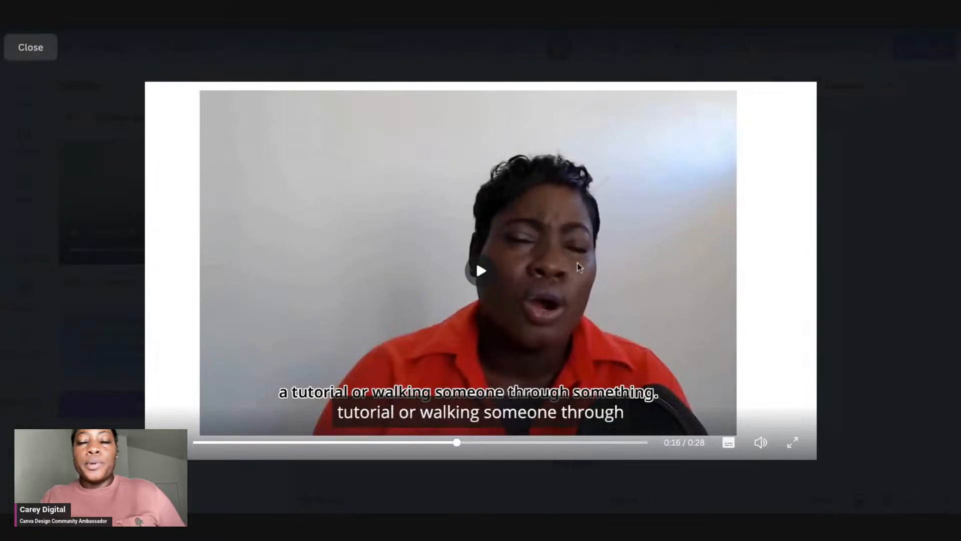
pyautogui.click(42, 51)
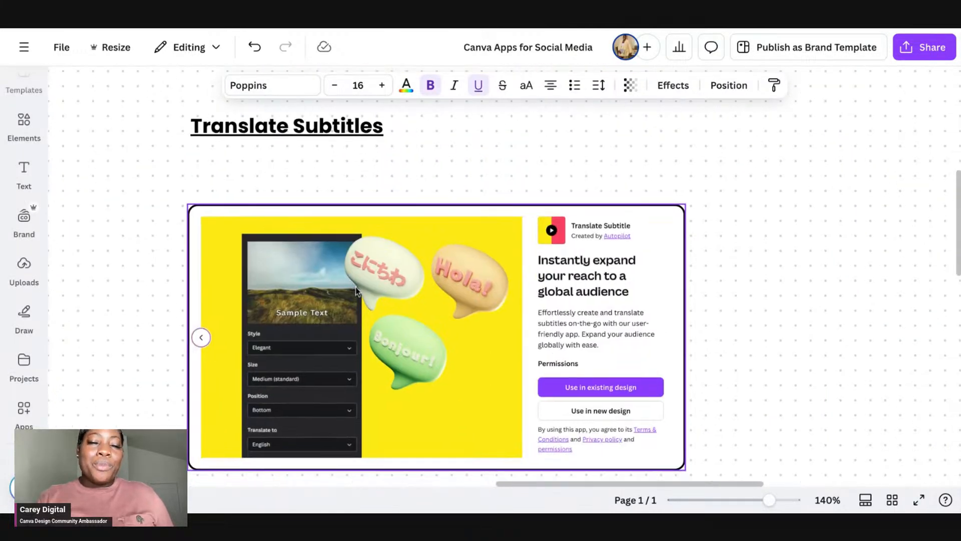
# Step: Open the Translate Subtitle app from the link under the Translate Subtitles heading in the social media apps document
pyautogui.scroll(-1, 358, 291)
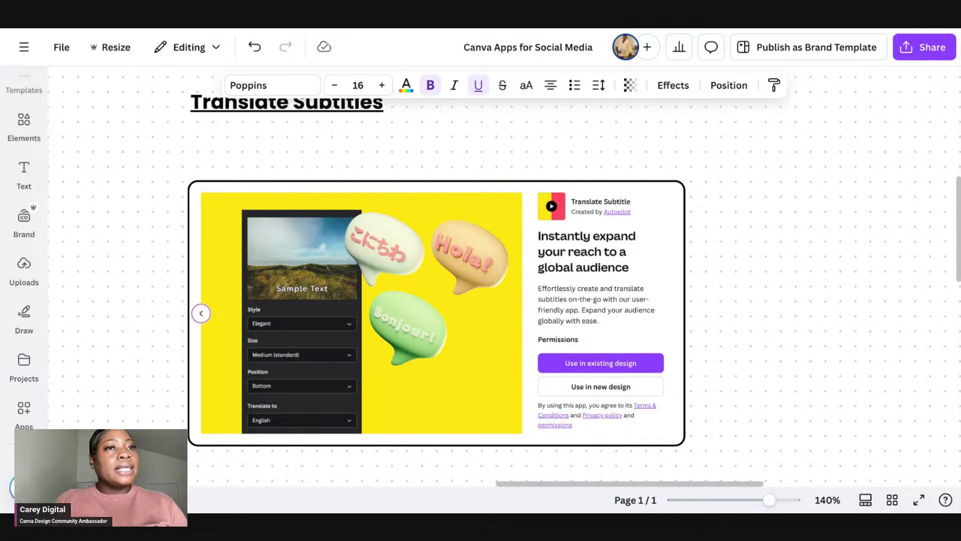
pyautogui.click(256, 111)
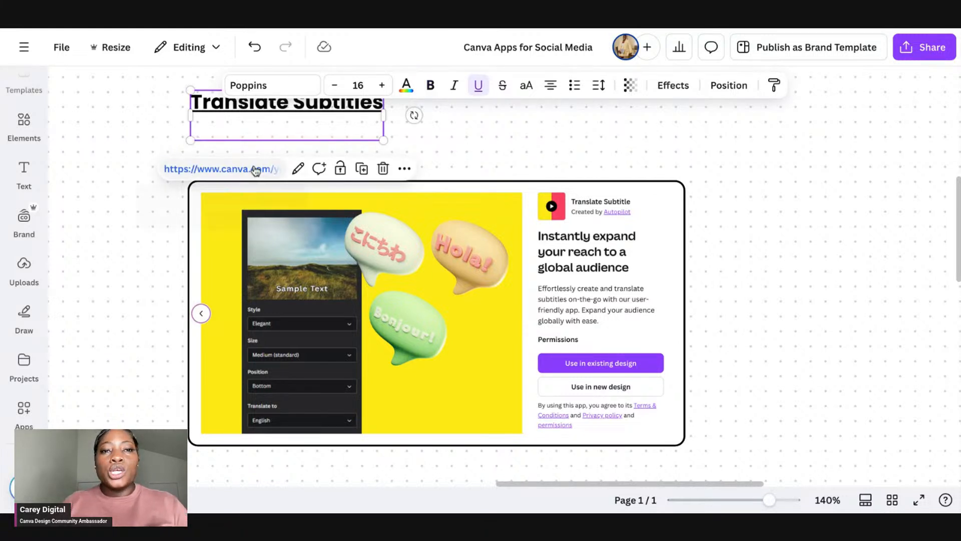
pyautogui.click(255, 170)
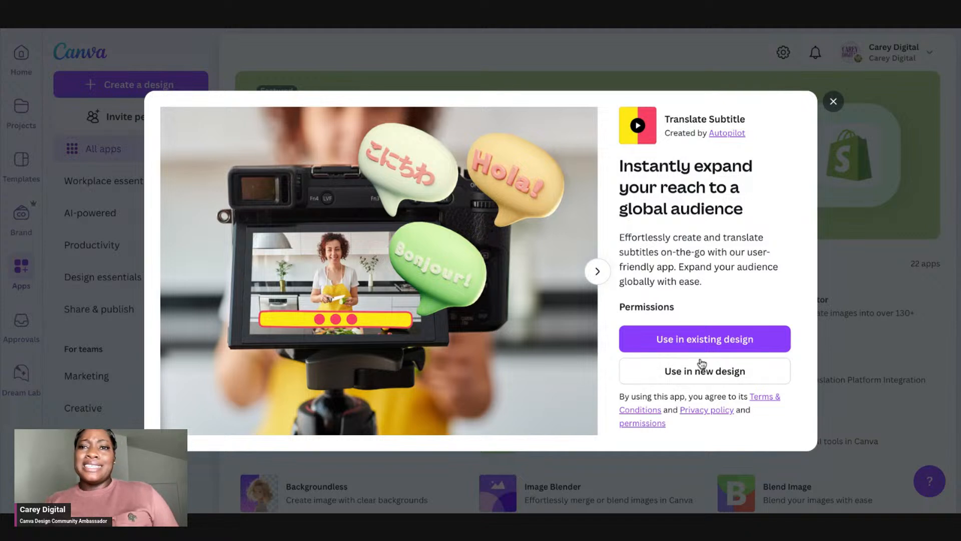
# Step: Use Translate Subtitle in a new Video (1080p) design and check its History and Create tabs
pyautogui.click(702, 364)
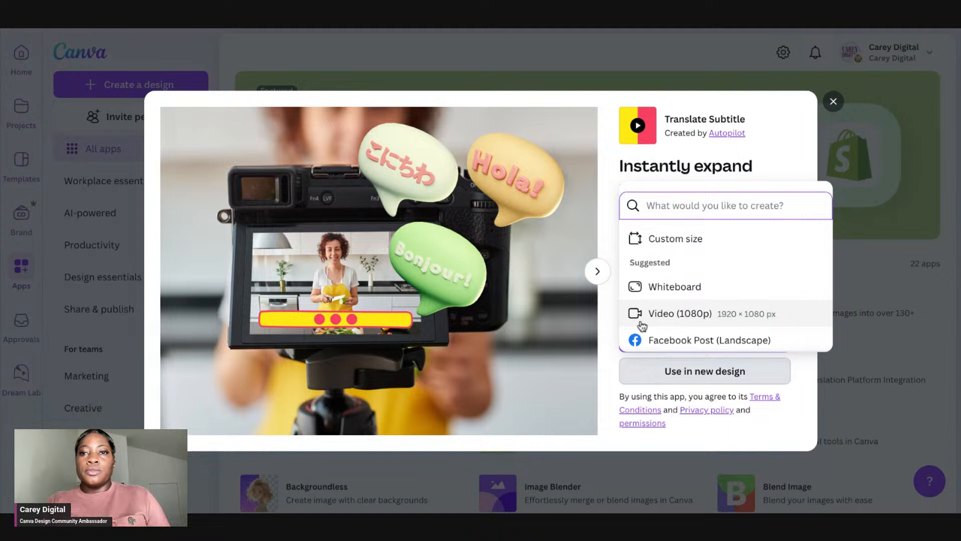
pyautogui.click(690, 314)
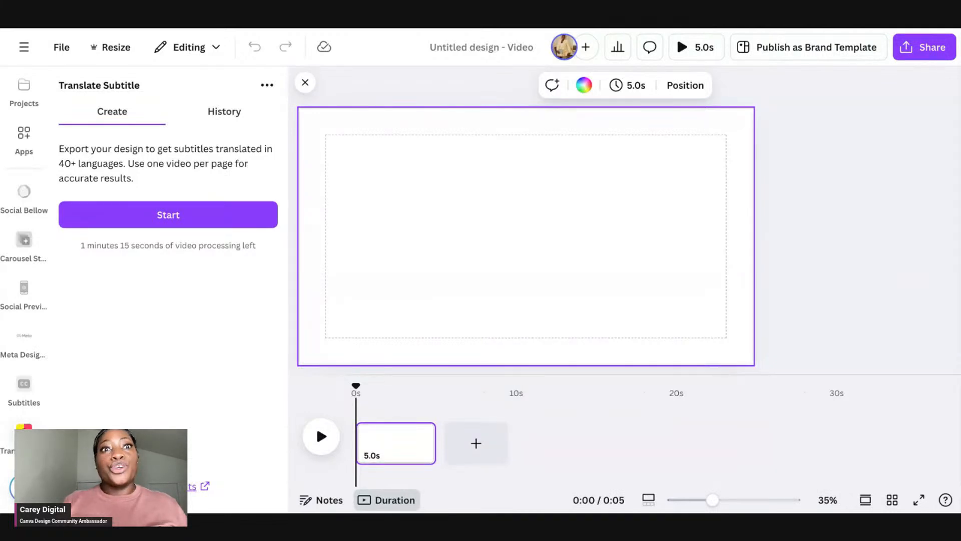
pyautogui.click(214, 111)
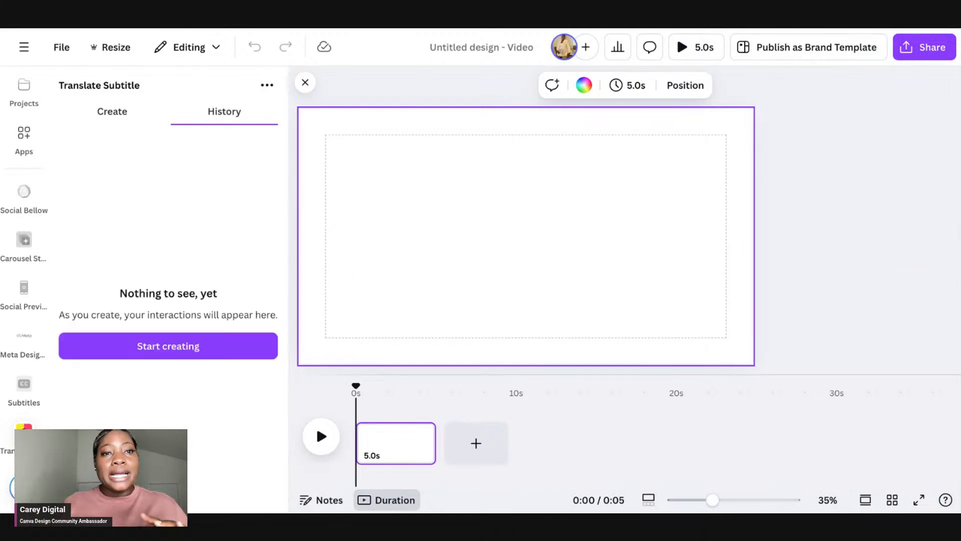
pyautogui.click(110, 112)
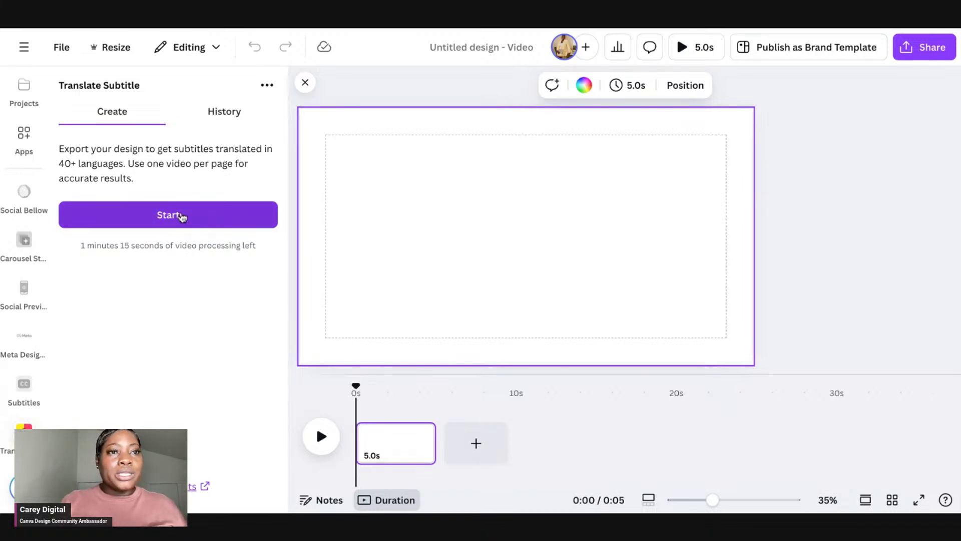
# Step: Add the 28-second uploaded video from Uploads to the page and shrink it slightly within the frame
pyautogui.scroll(5, 23, 270)
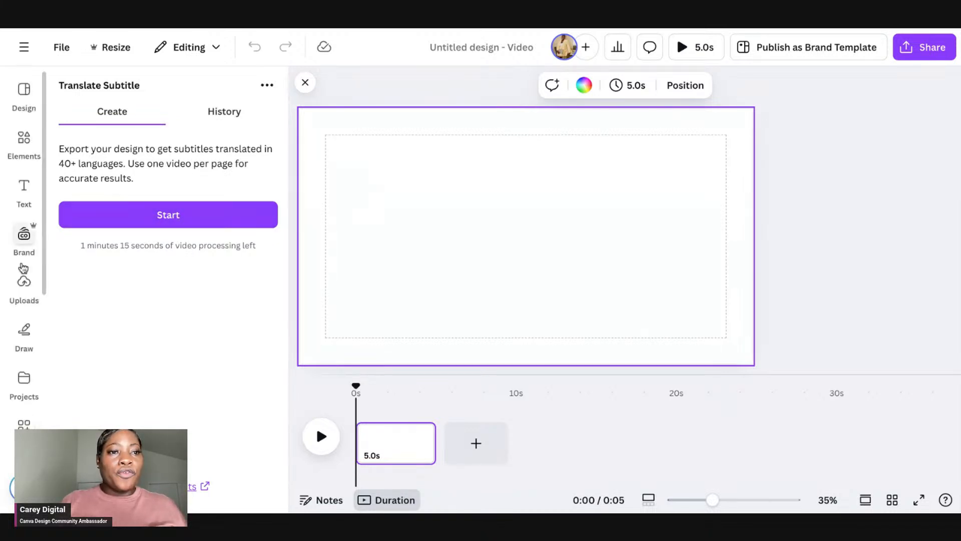
pyautogui.click(24, 285)
pyautogui.scroll(-15, 189, 364)
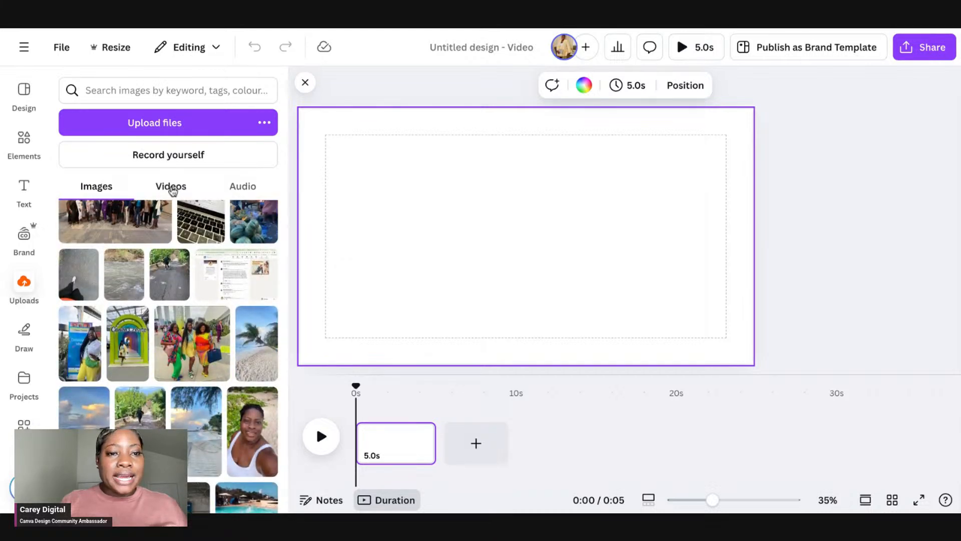
pyautogui.click(171, 186)
pyautogui.scroll(-5, 177, 300)
pyautogui.scroll(8, 177, 300)
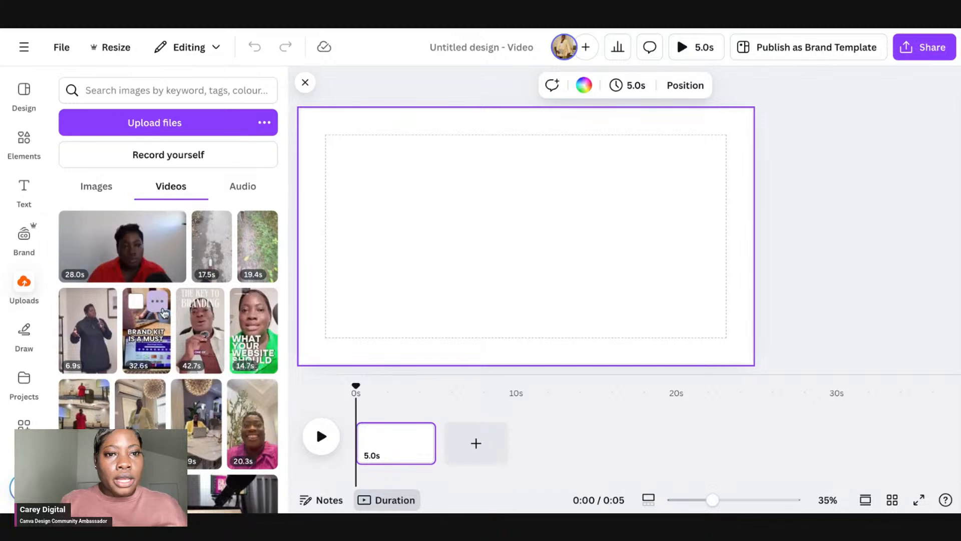
pyautogui.scroll(-10, 150, 281)
pyautogui.scroll(-1, 163, 312)
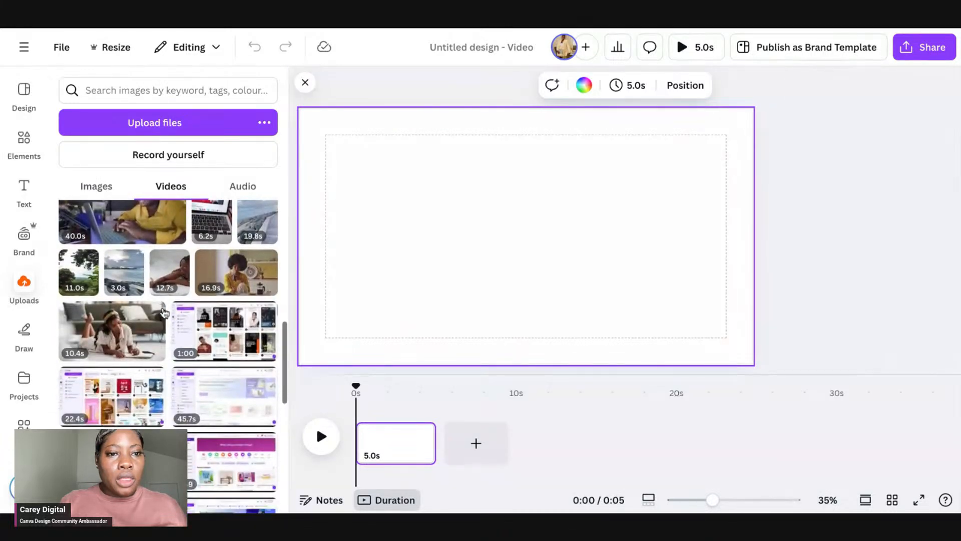
pyautogui.scroll(-10, 164, 312)
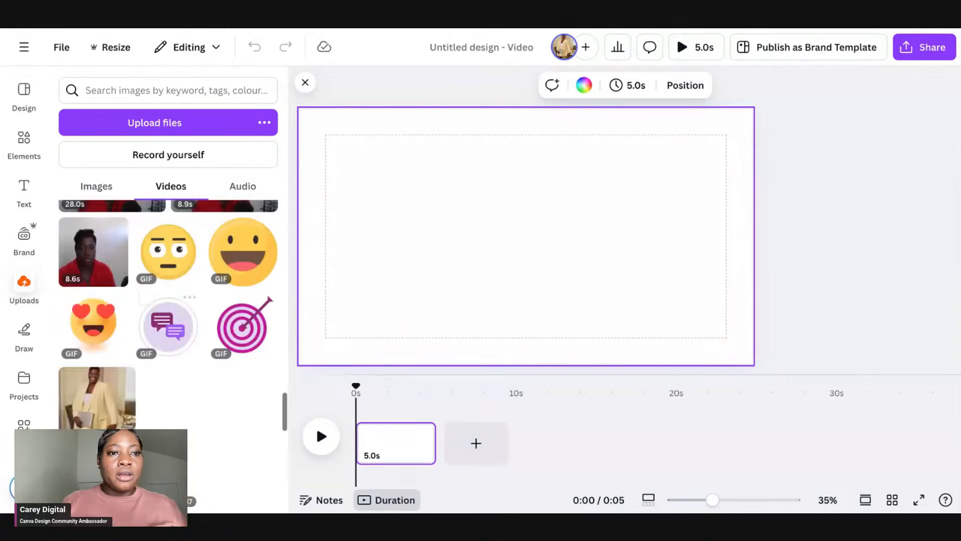
pyautogui.scroll(2, 125, 293)
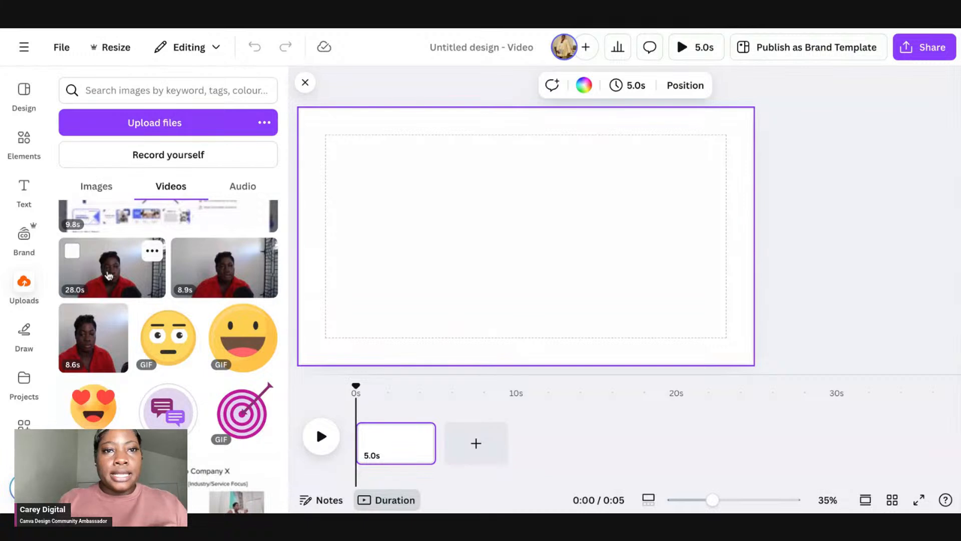
pyautogui.click(109, 276)
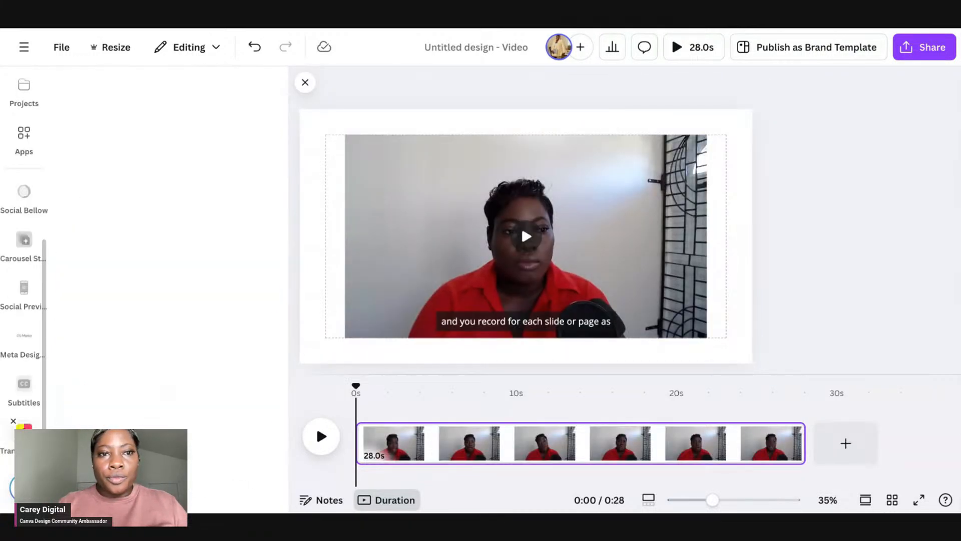
pyautogui.click(709, 194)
pyautogui.moveTo(709, 194); pyautogui.dragTo(640, 190)
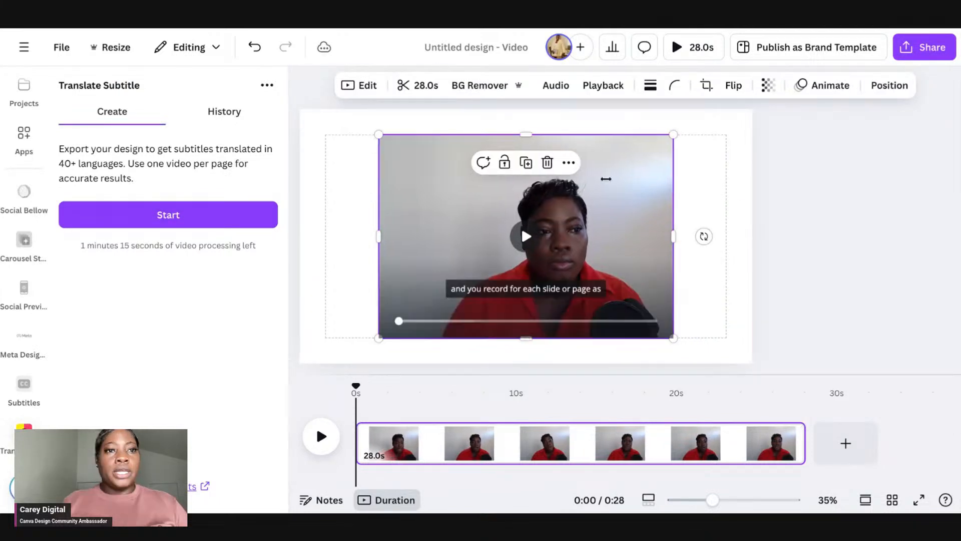
# Step: Export the design as an MP4 video in Translate Subtitle, pick a target language and create the subtitles
pyautogui.click(137, 221)
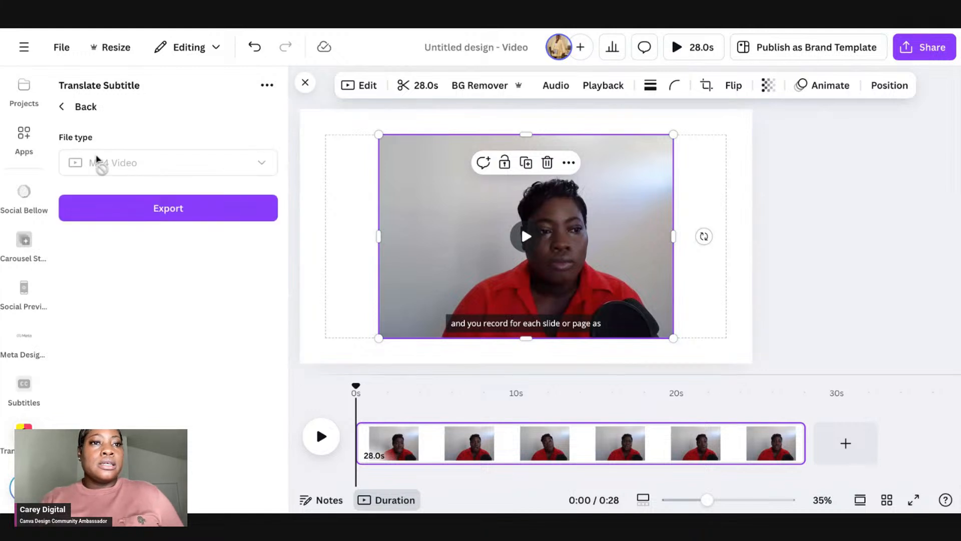
pyautogui.click(113, 214)
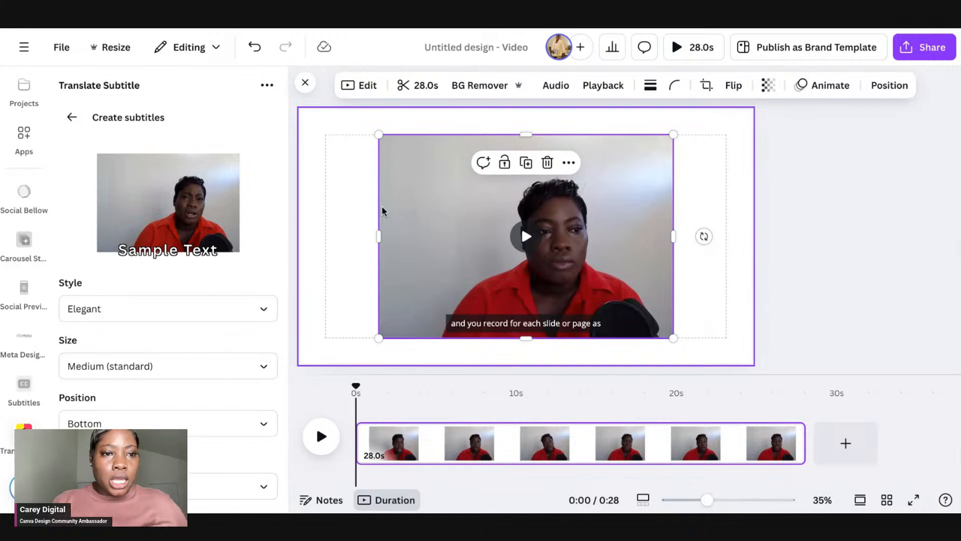
pyautogui.scroll(-1, 170, 383)
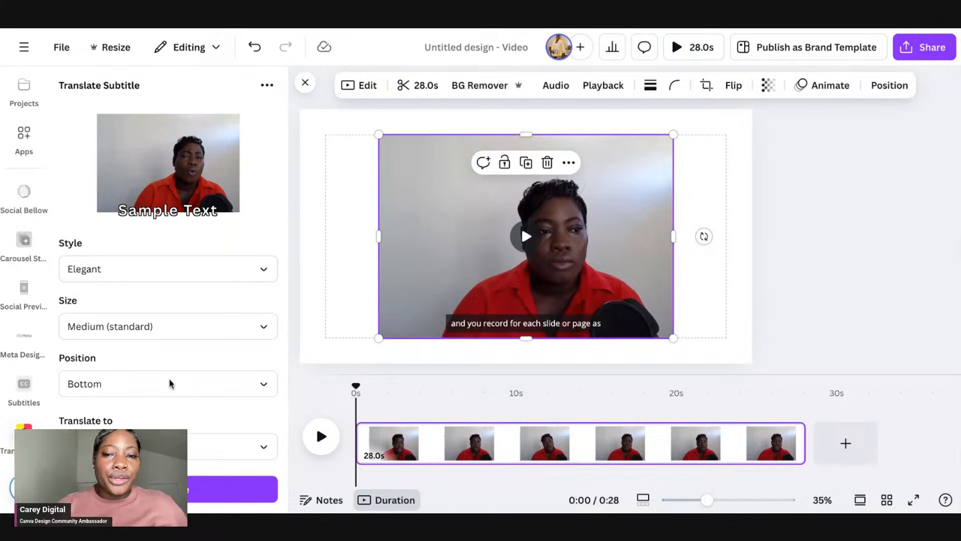
pyautogui.click(264, 445)
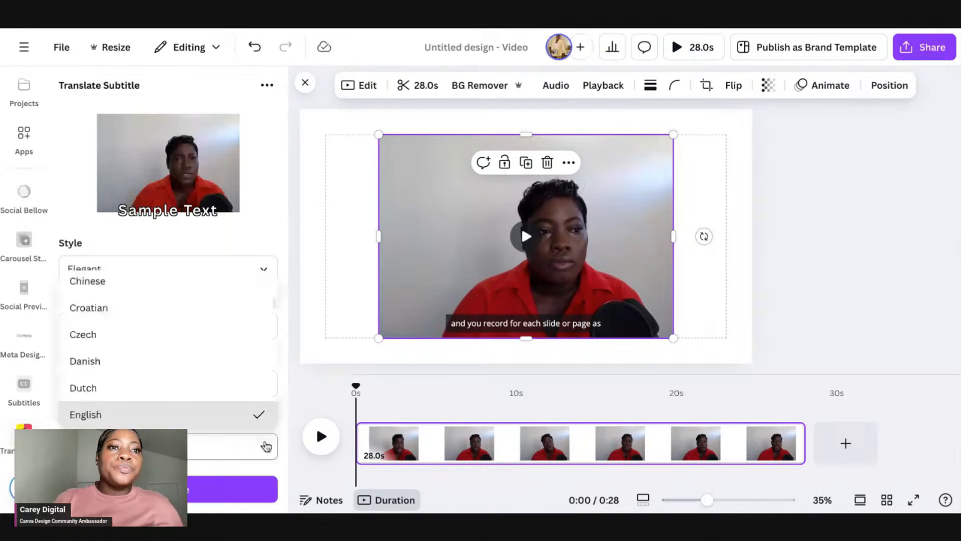
pyautogui.scroll(-2, 220, 316)
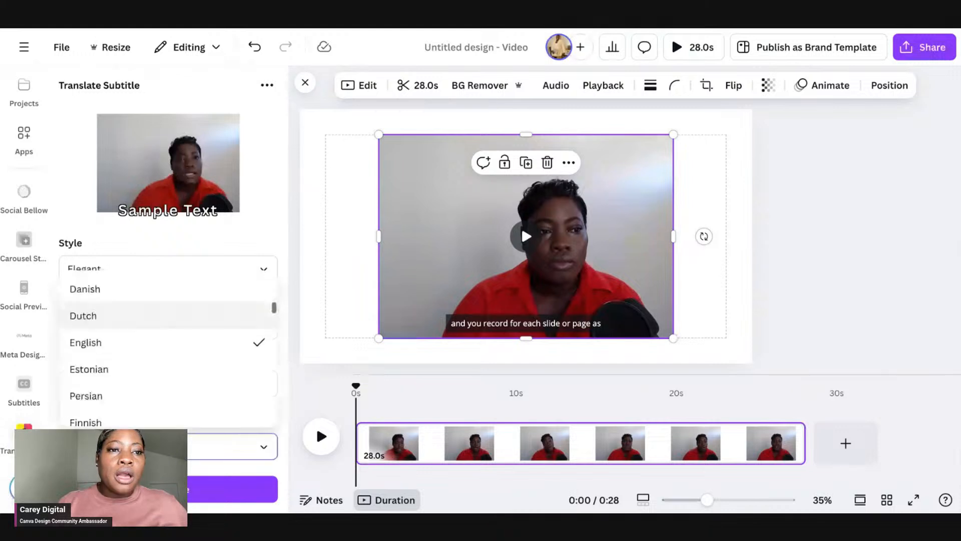
pyautogui.click(194, 491)
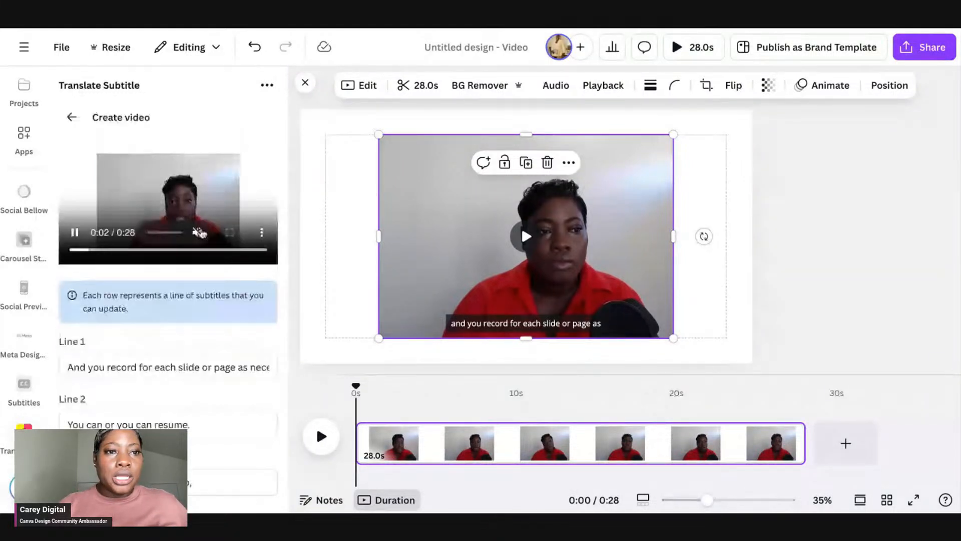
# Step: Review the transcribed subtitle lines and submit them for translation
pyautogui.scroll(-10, 199, 412)
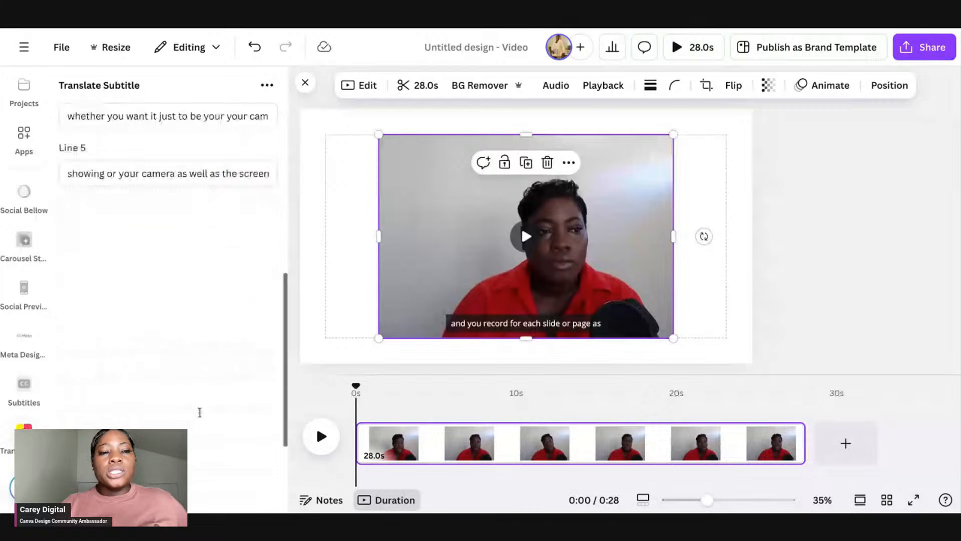
pyautogui.scroll(10, 200, 412)
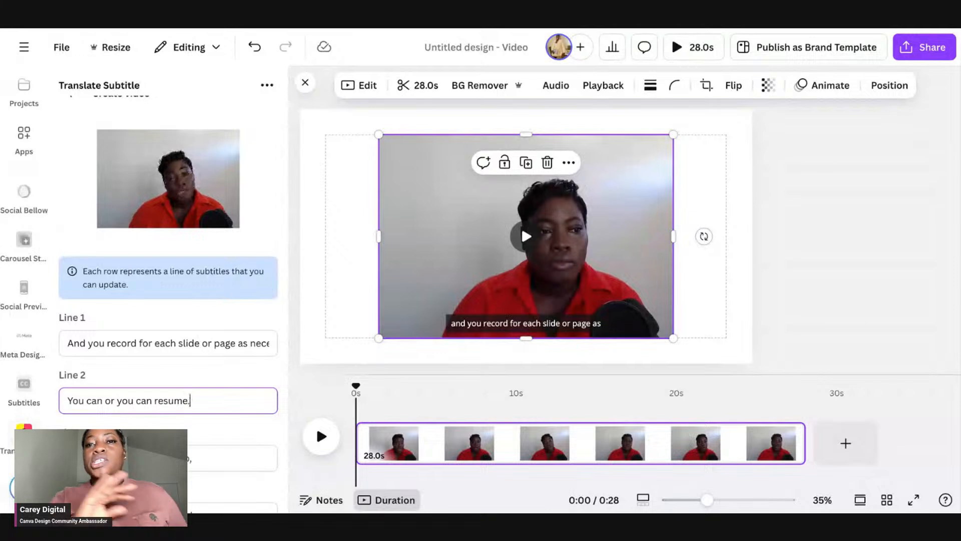
pyautogui.click(127, 346)
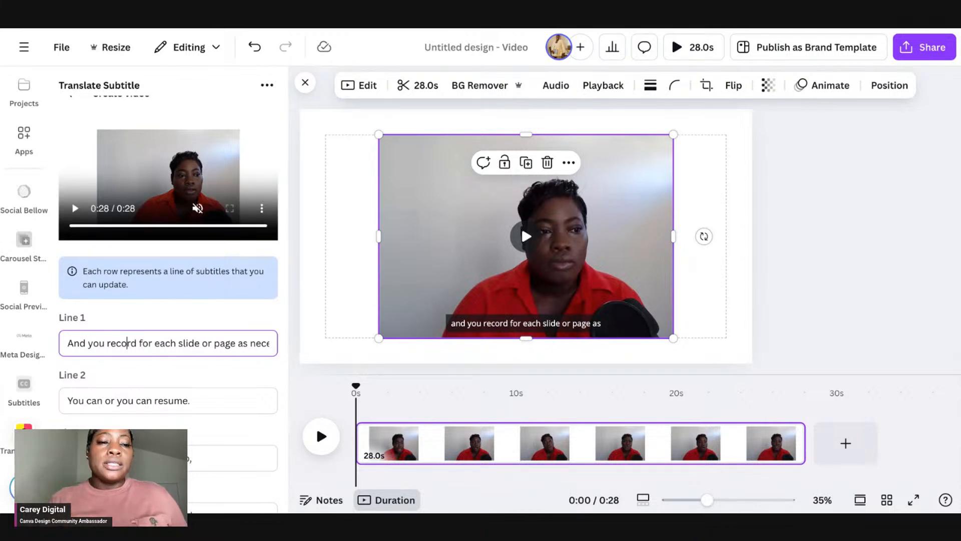
pyautogui.scroll(-3, 169, 295)
pyautogui.scroll(-10, 135, 326)
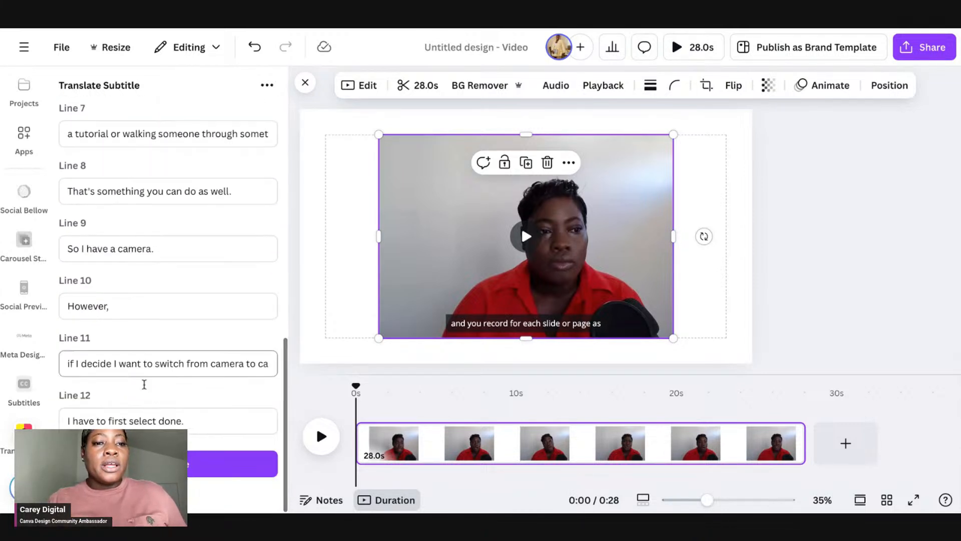
pyautogui.click(231, 463)
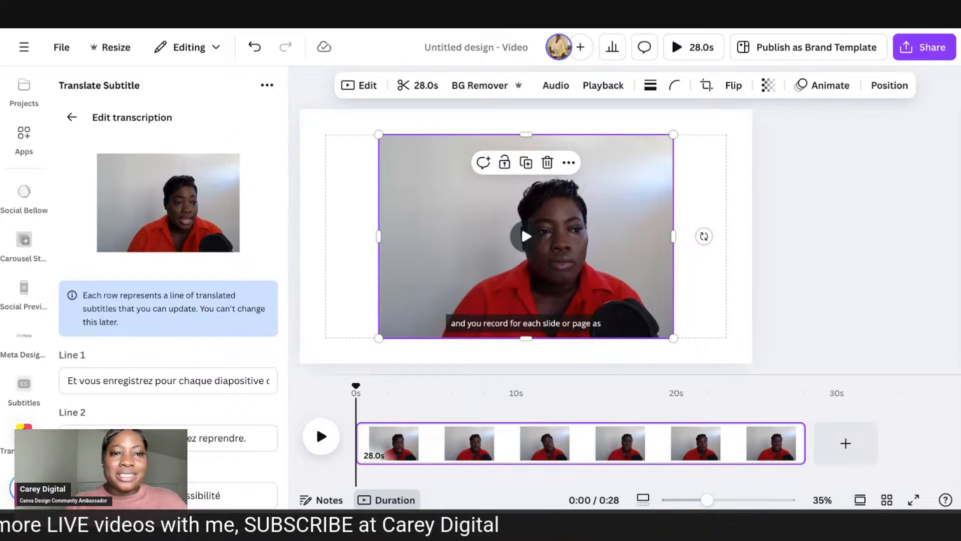
# Step: Review the translated subtitle lines and generate the video with translated subtitles
pyautogui.scroll(-3, 189, 390)
pyautogui.scroll(-2, 189, 390)
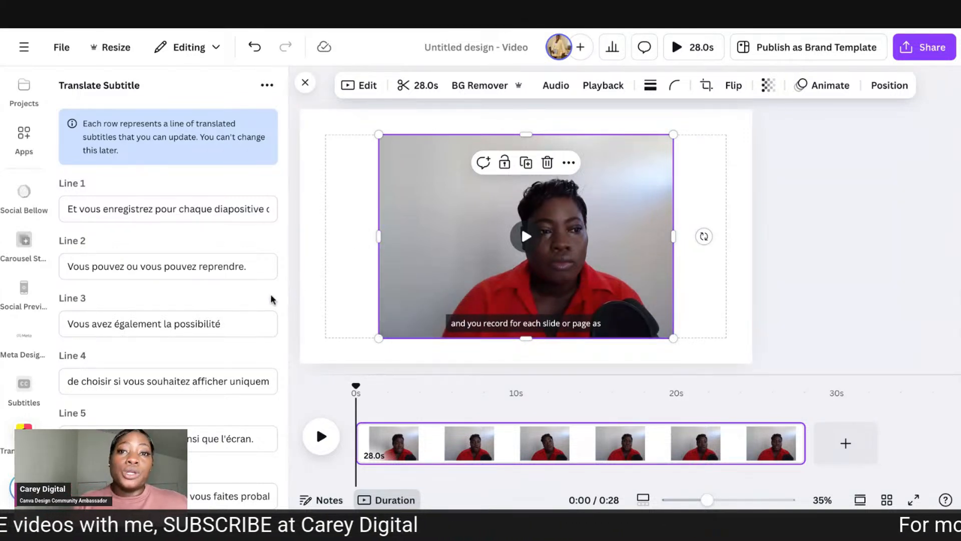
pyautogui.scroll(-1, 261, 303)
pyautogui.scroll(-6, 259, 303)
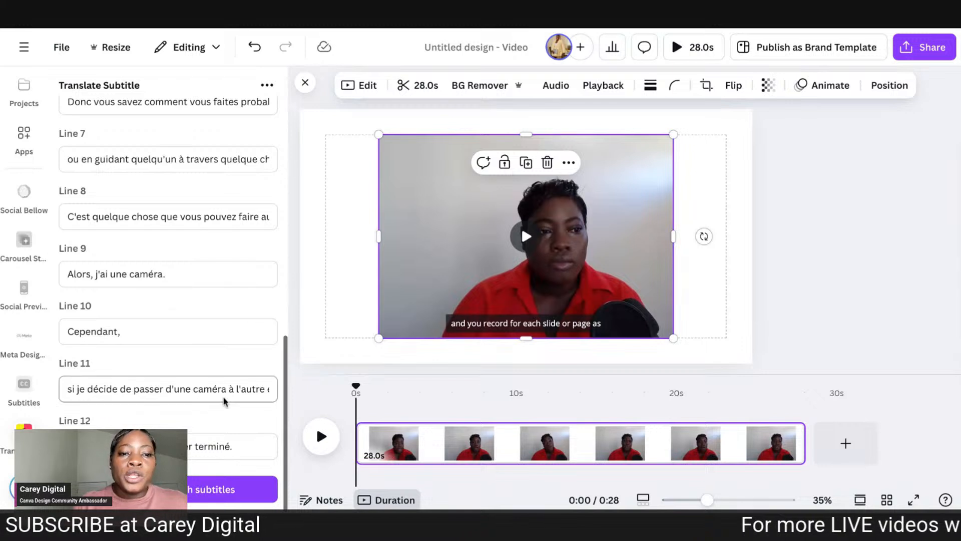
pyautogui.click(231, 488)
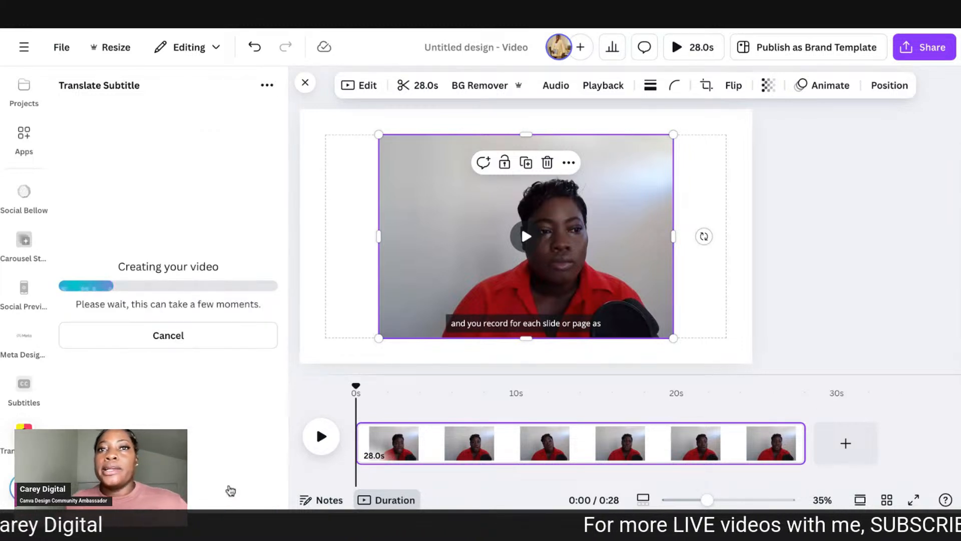